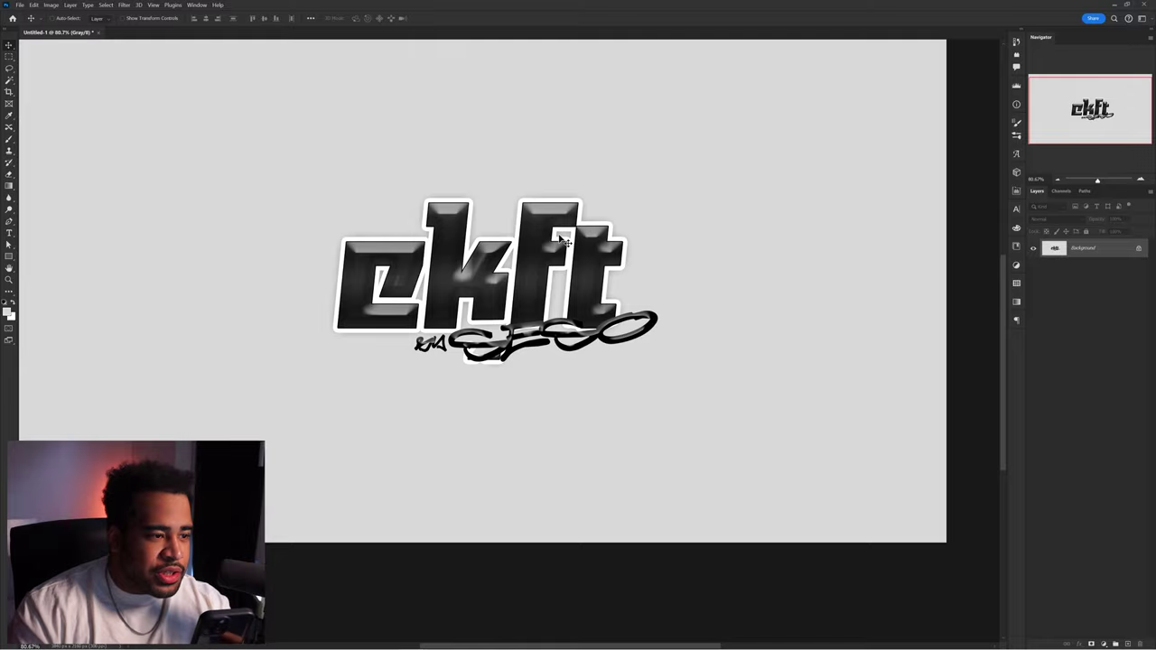
Step: Convert the grayscale document to Bitmap mode with an output of 100 pixels/inch and the Halftone Screen method
click(52, 5)
mouse_move(57, 14)
click(156, 15)
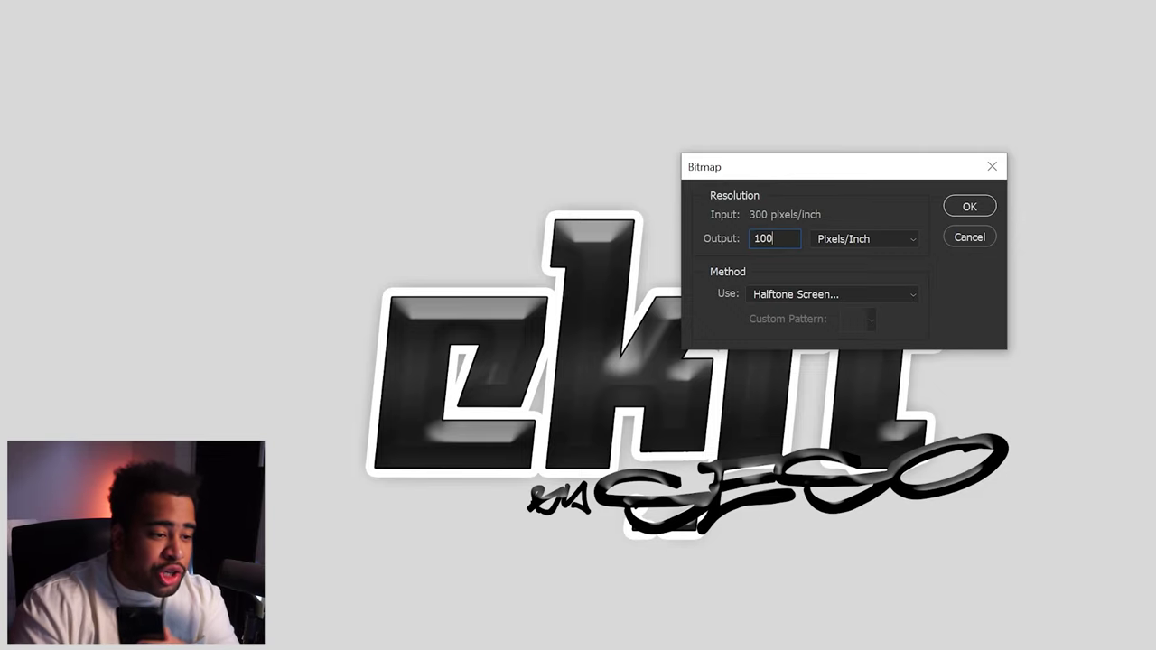
click(785, 292)
click(975, 207)
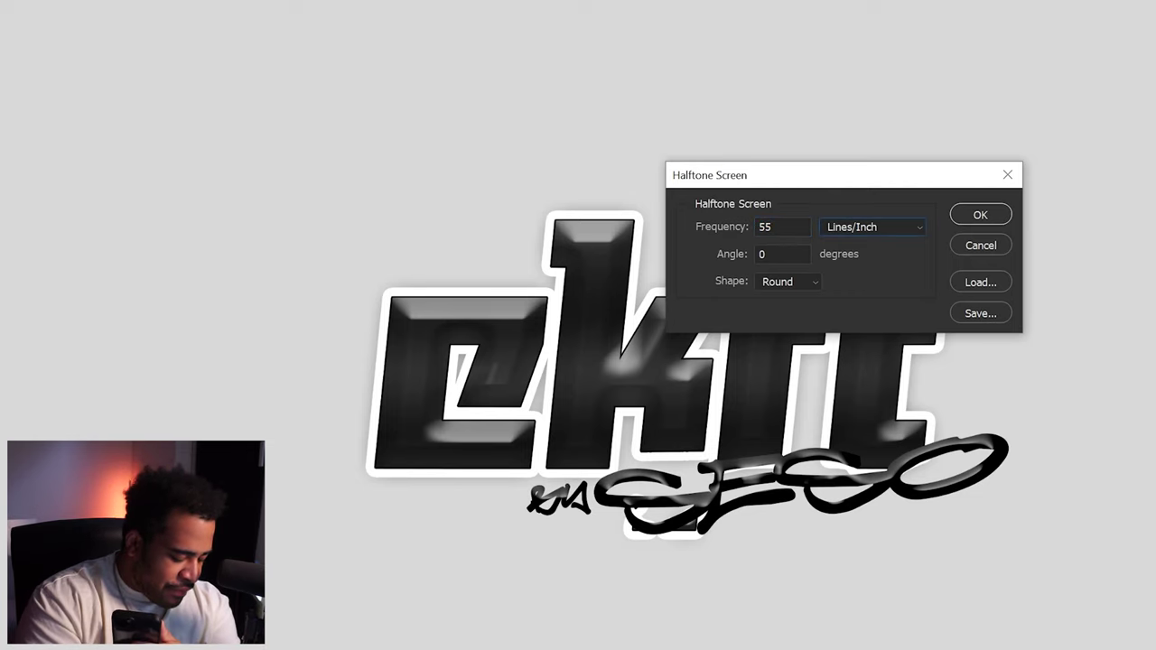
Step: Set the halftone screen's angle to 45 degrees and its shape to Cross, and apply it to the image
key(Tab)
text(45)
click(785, 281)
click(785, 379)
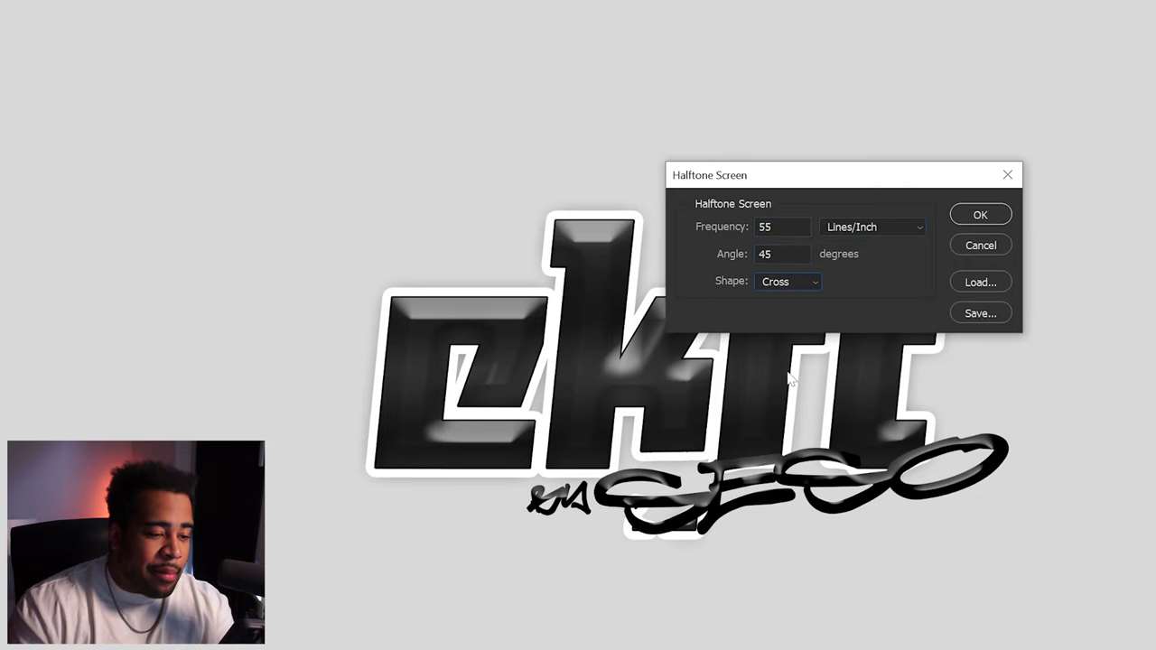
click(981, 215)
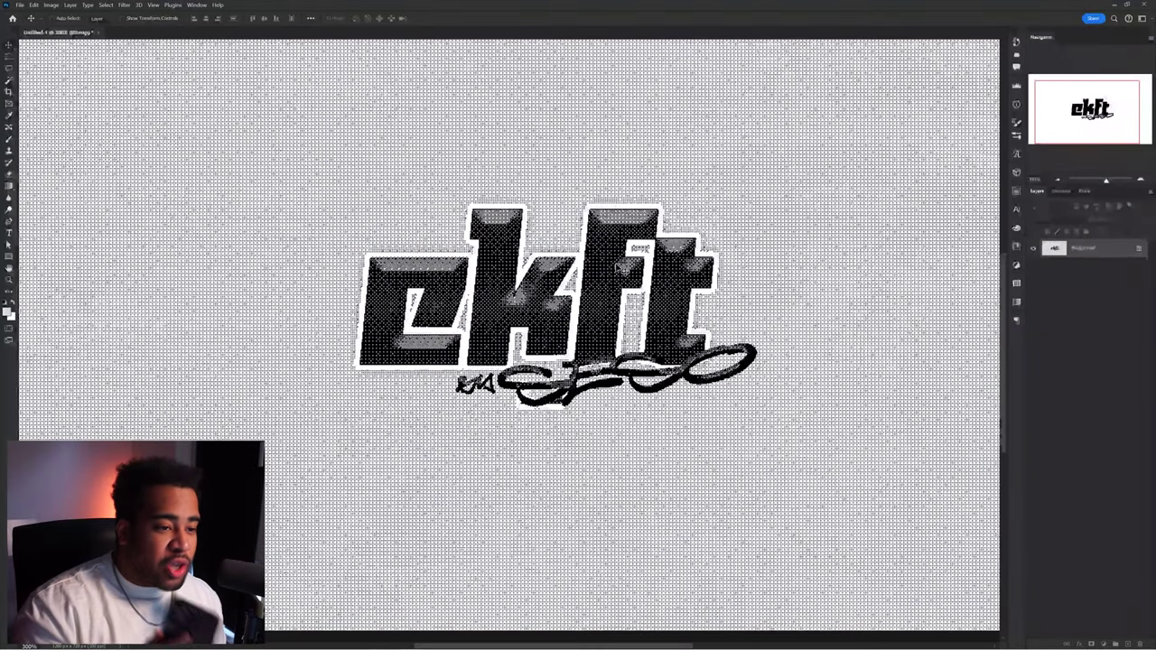
Step: Undo the bitmap and grayscale conversions and brighten the Background layer to white with Hue/Saturation lightness +100
key(ctrl+z)
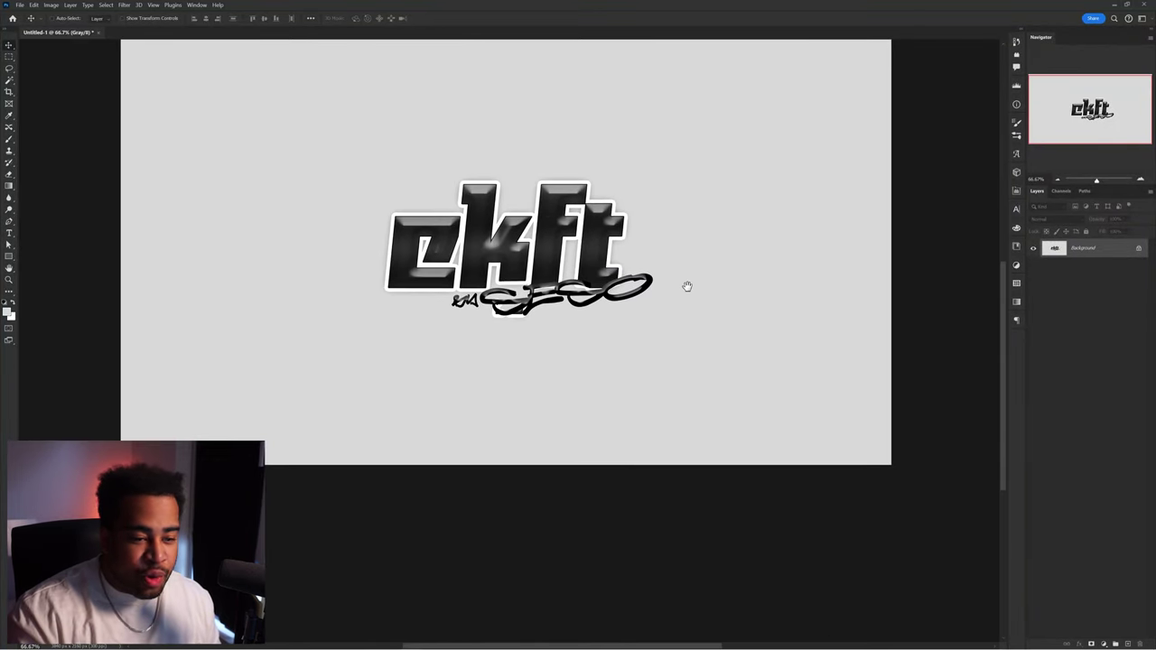
key(ctrl+u)
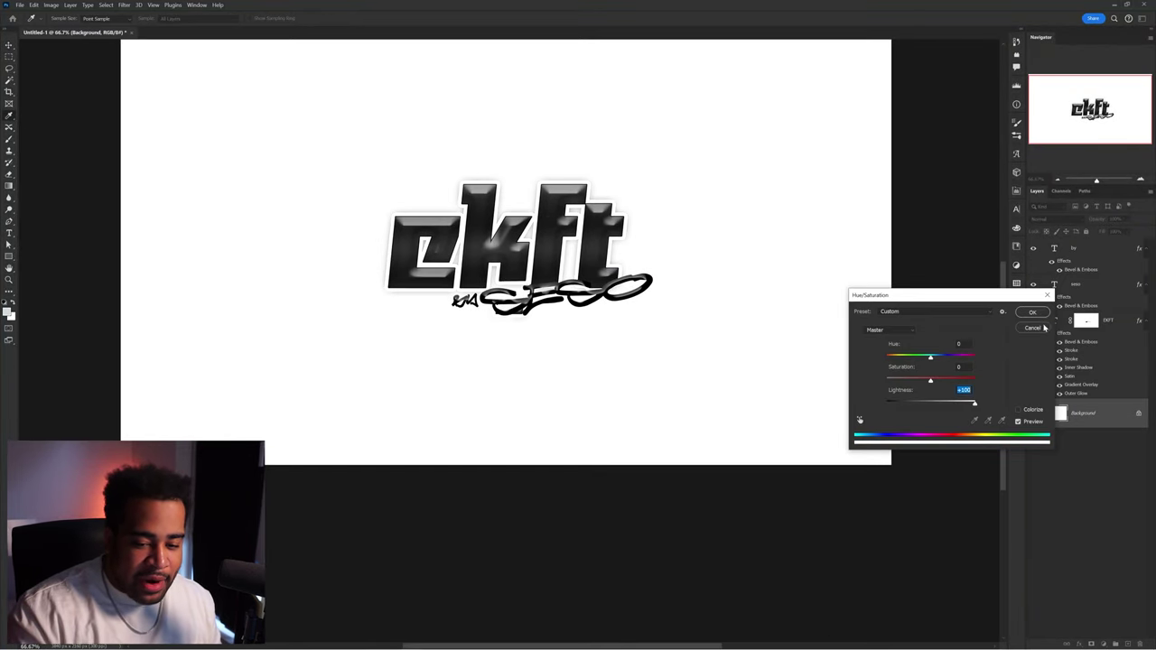
click(1031, 313)
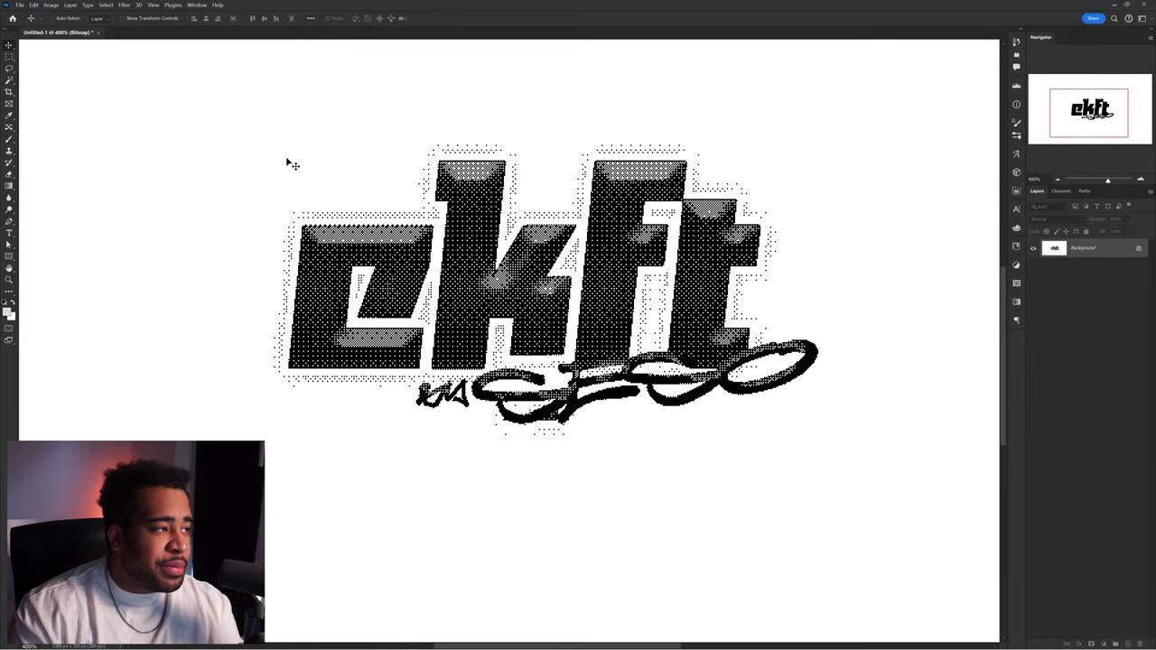
Step: Convert the halftoned bitmap to Grayscale and from there to RGB Color mode
click(51, 4)
mouse_move(72, 16)
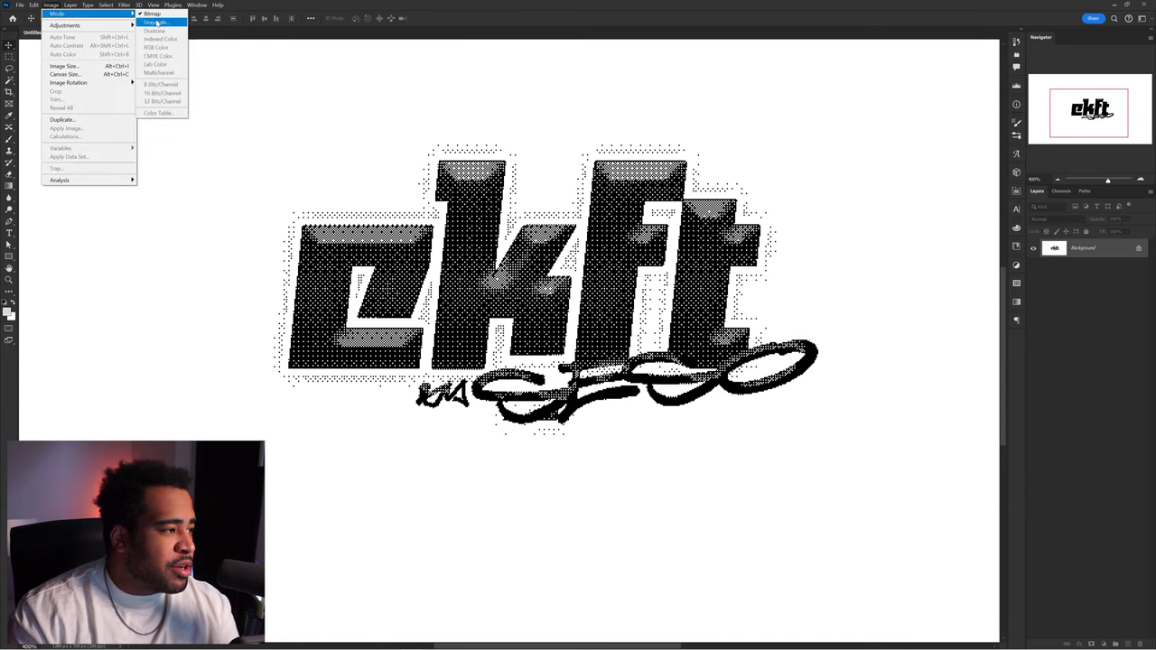
click(155, 22)
click(598, 210)
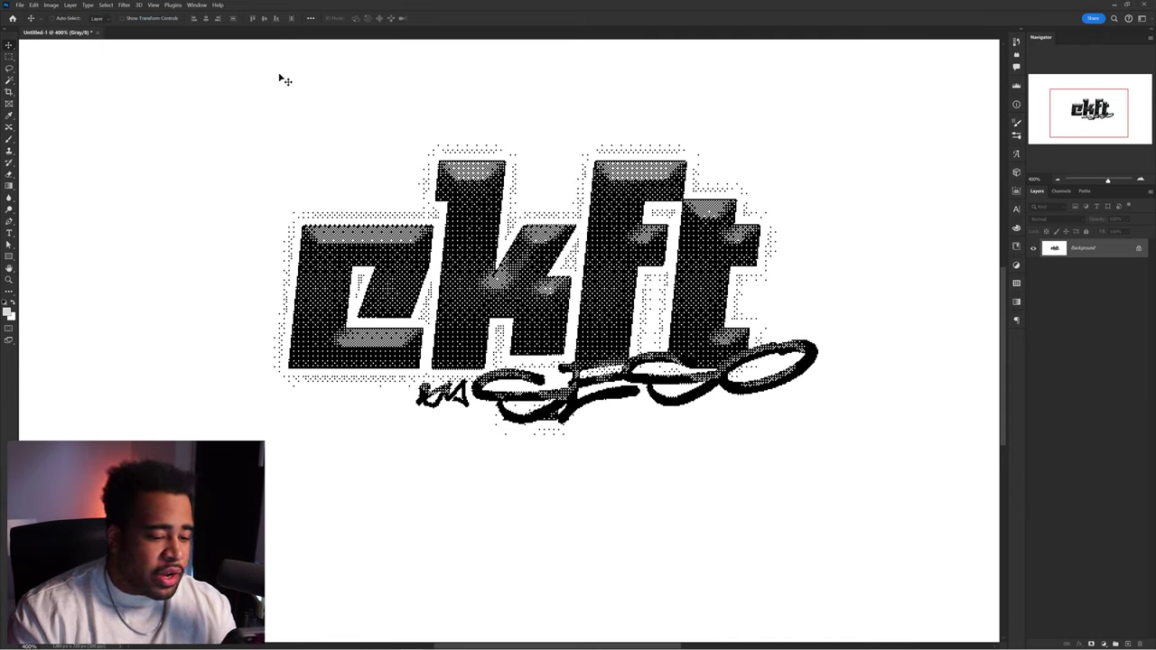
click(51, 5)
mouse_move(72, 16)
click(158, 44)
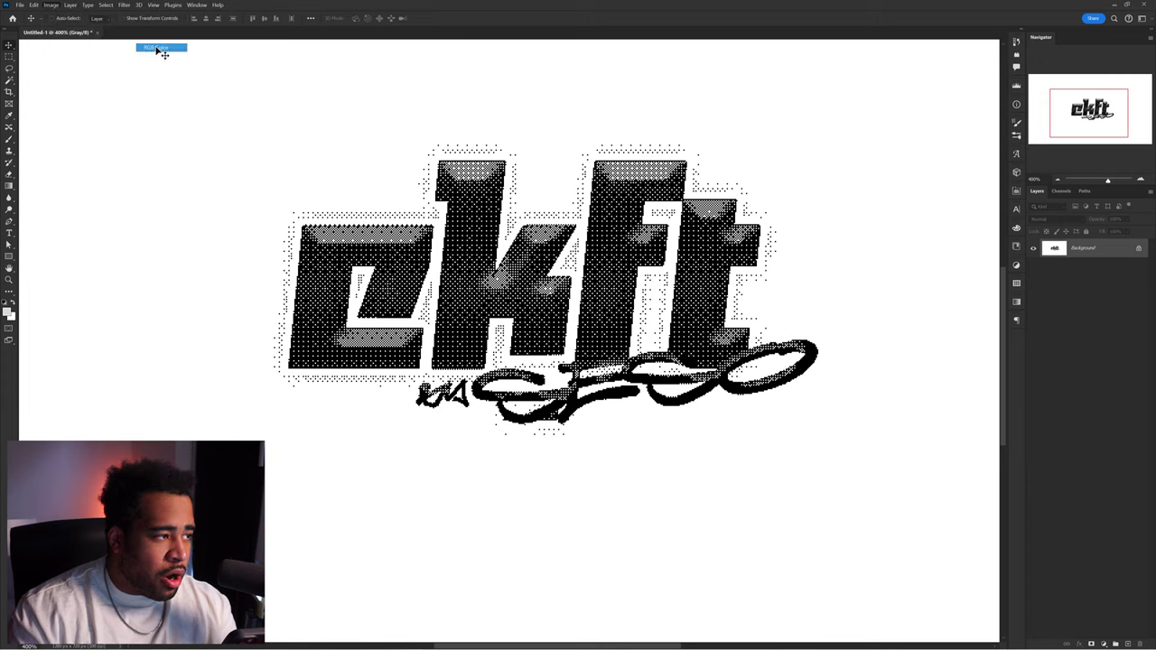
Step: Resize the image to 3000 pixels wide with Nearest Neighbor (hard edges) resampling
key(ctrl+alt+i)
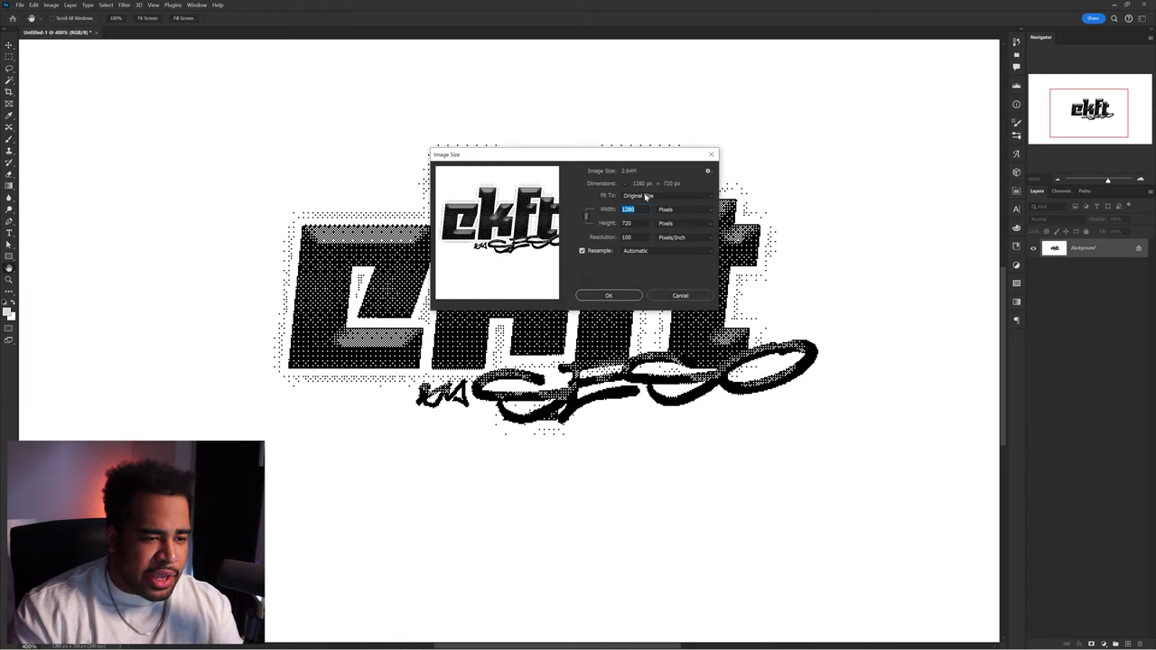
key(ctrl+minus)
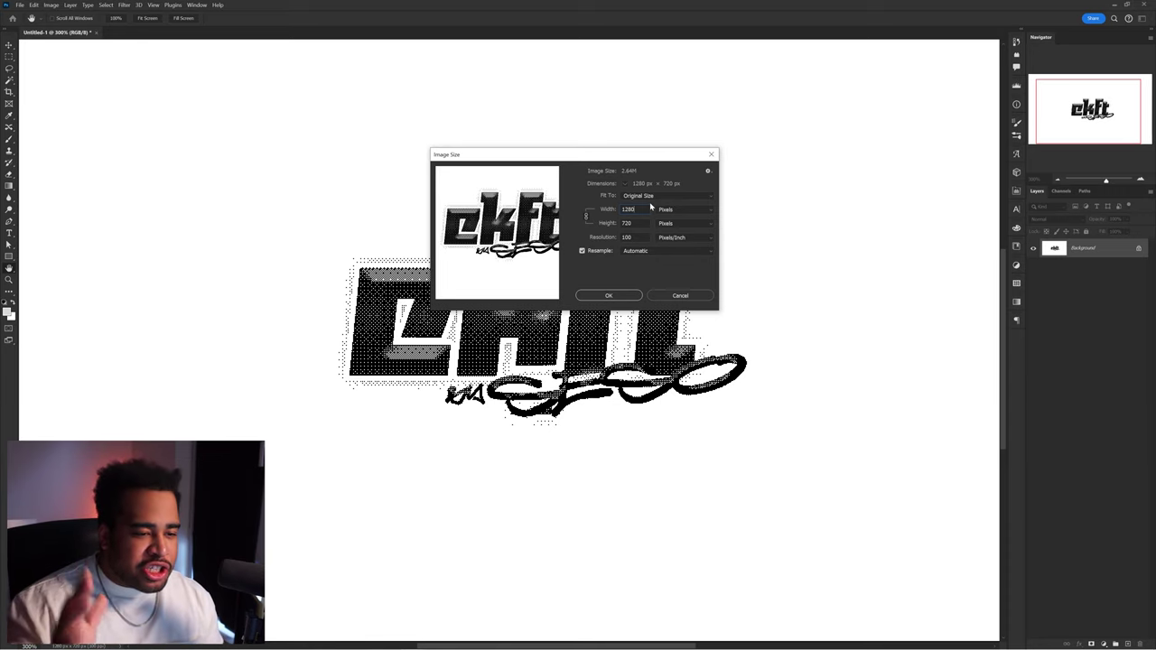
key(BackSpace)
key(BackSpace)
key(BackSpace)
key(BackSpace)
text(3000)
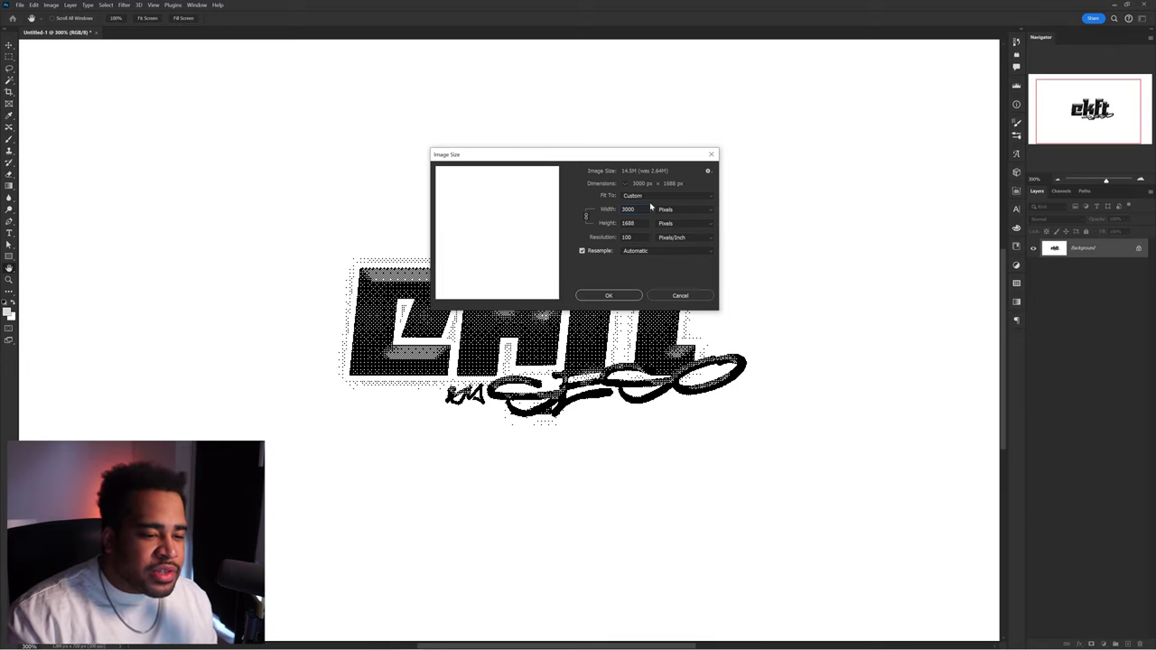
click(639, 251)
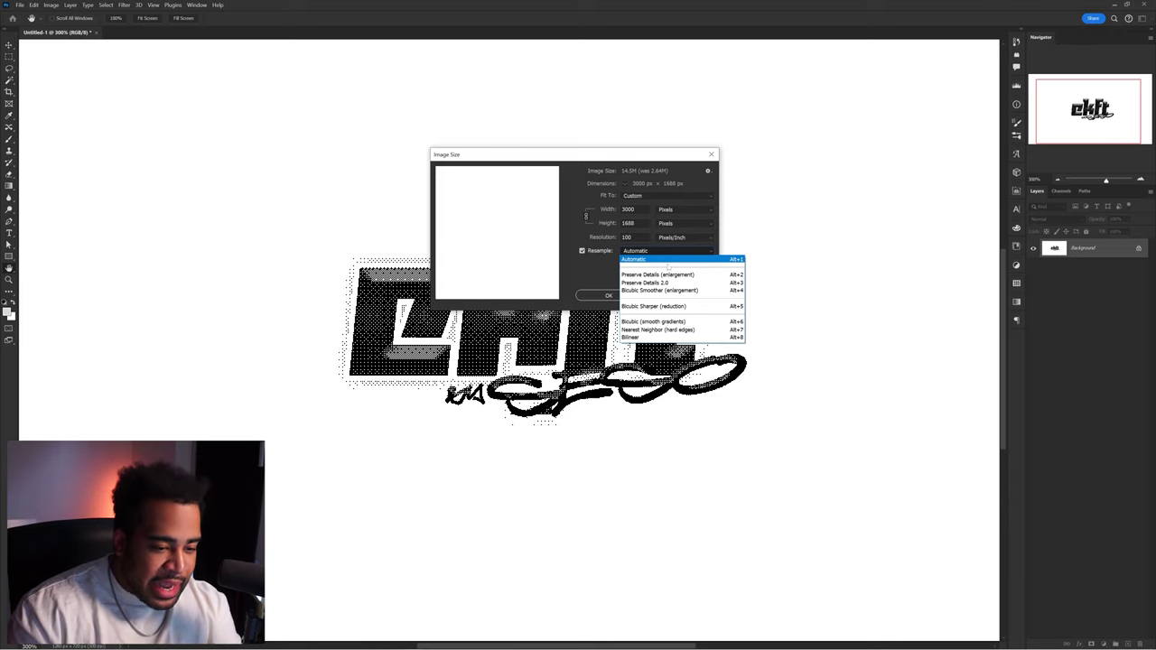
click(657, 330)
click(622, 298)
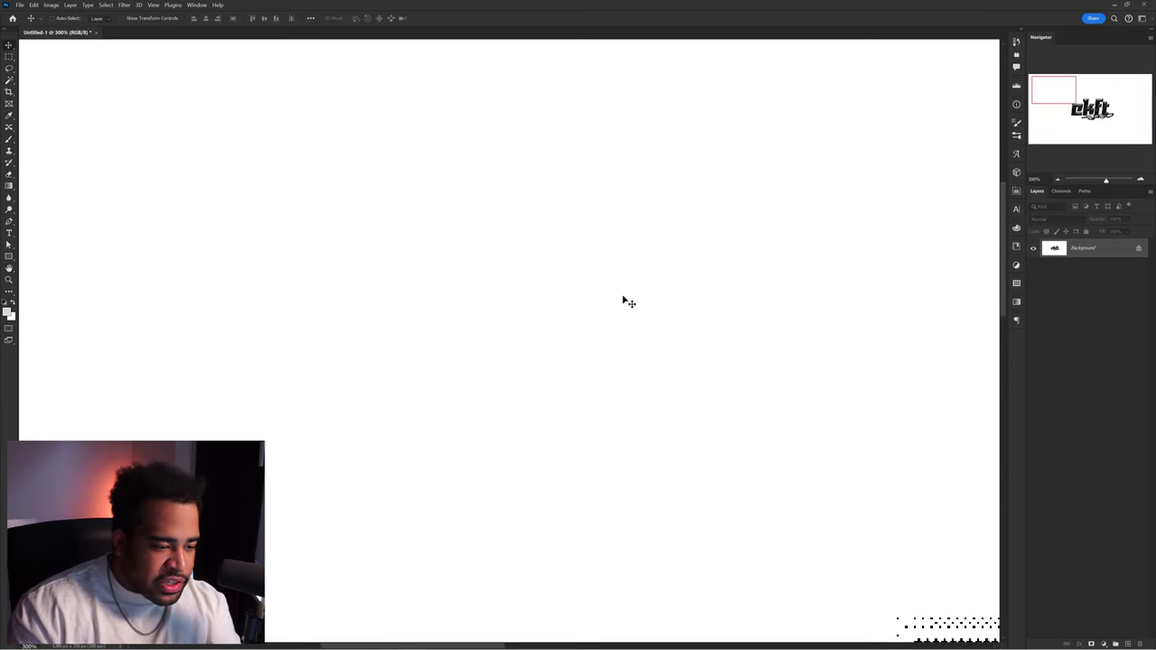
Step: Add a Gradient Map adjustment layer above the Background layer
scroll(621, 290, down, 3)
key(ctrl+0)
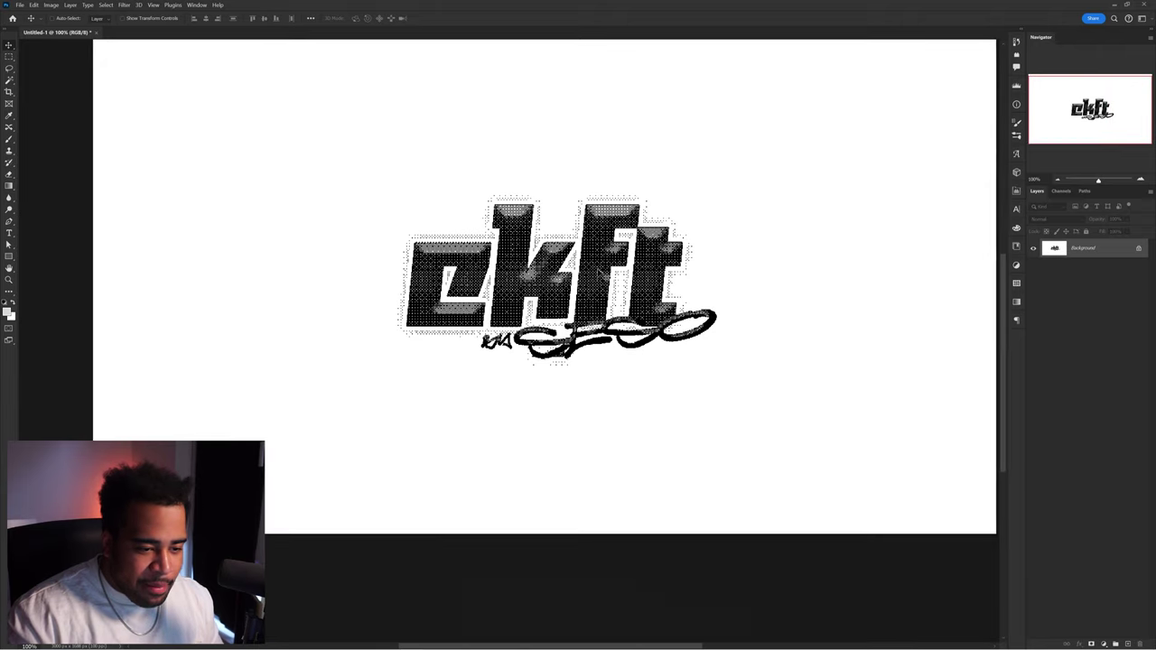
scroll(571, 275, up, 3)
key(ctrl+0)
key(ctrl+z)
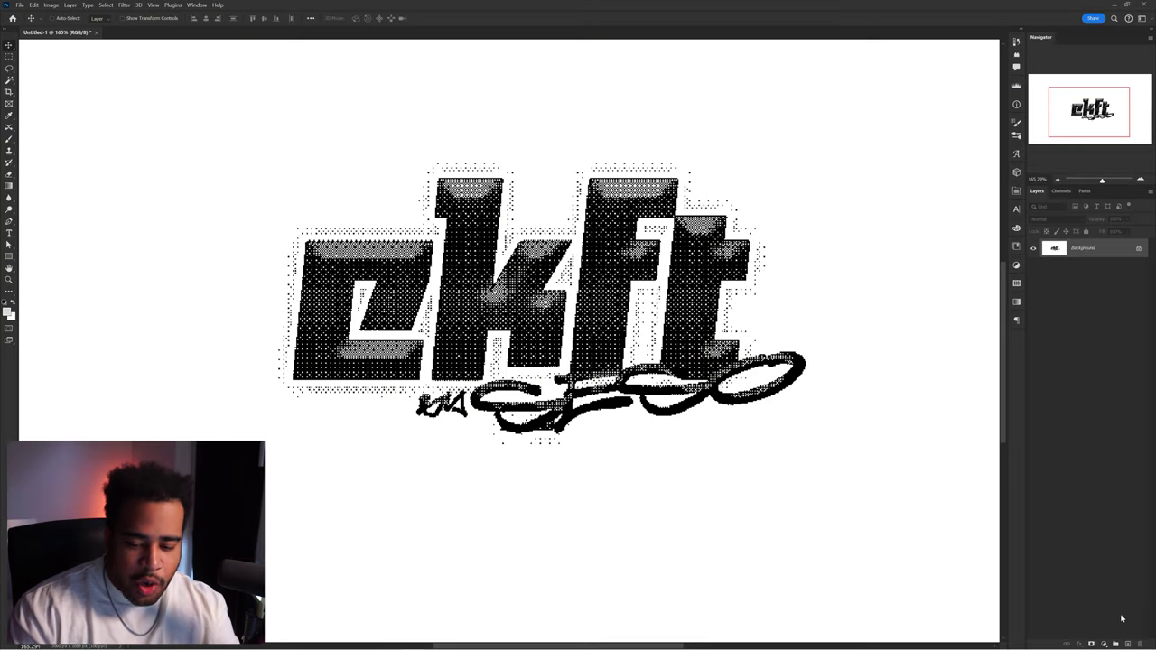
click(1103, 644)
click(1106, 631)
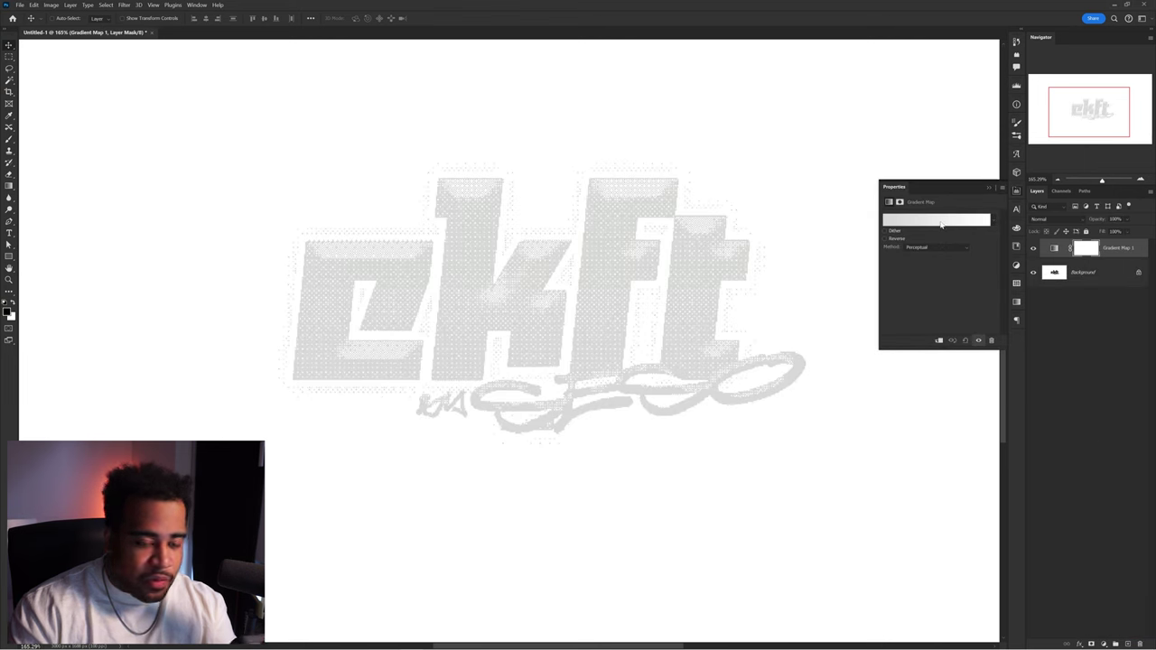
Step: Edit the gradient map's gradient and set its dark color stop to black
click(941, 222)
click(832, 444)
click(863, 480)
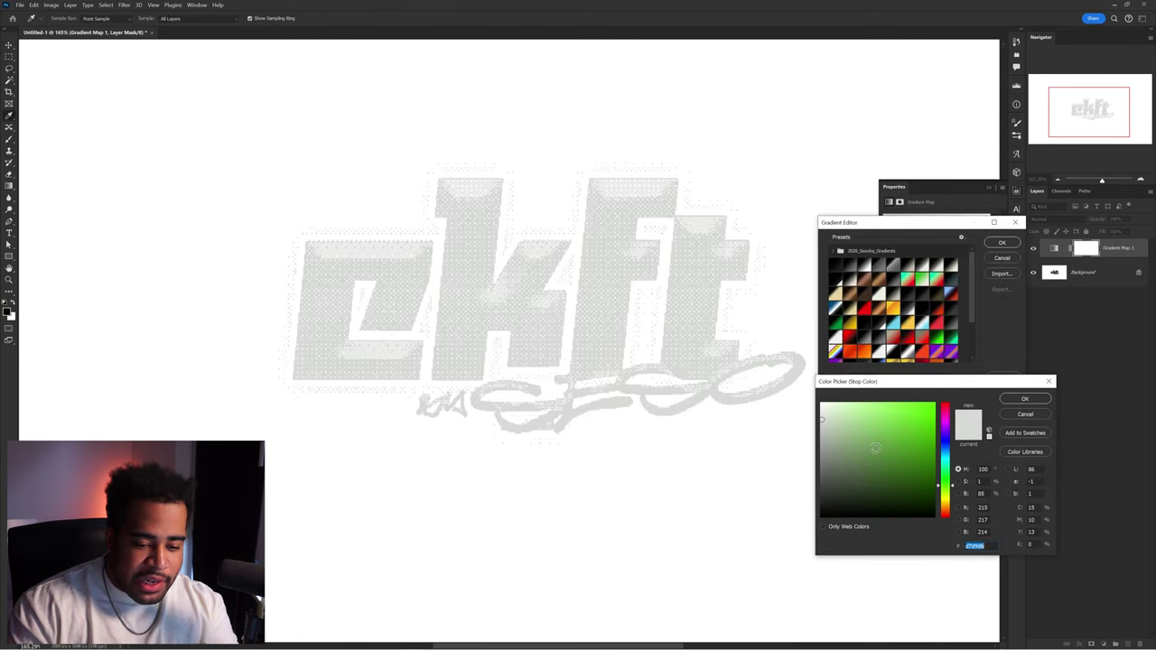
click(1024, 399)
Step: Set the gradient's light color stop to the beige tone dfd3bc
double_click(1014, 448)
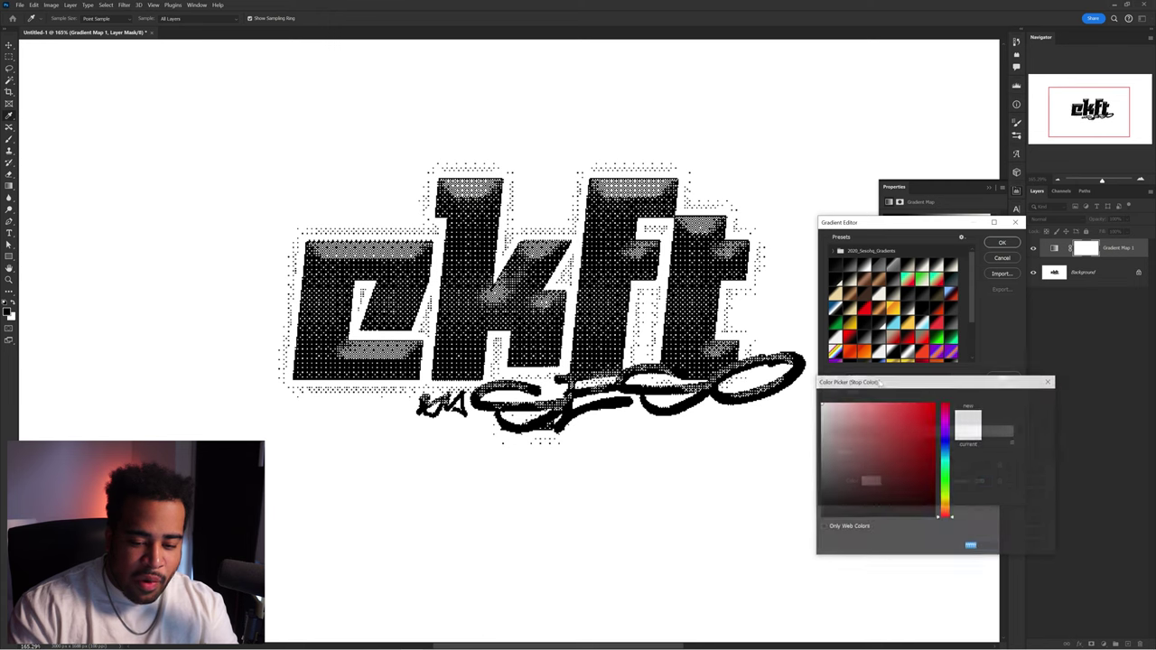
click(853, 427)
click(847, 415)
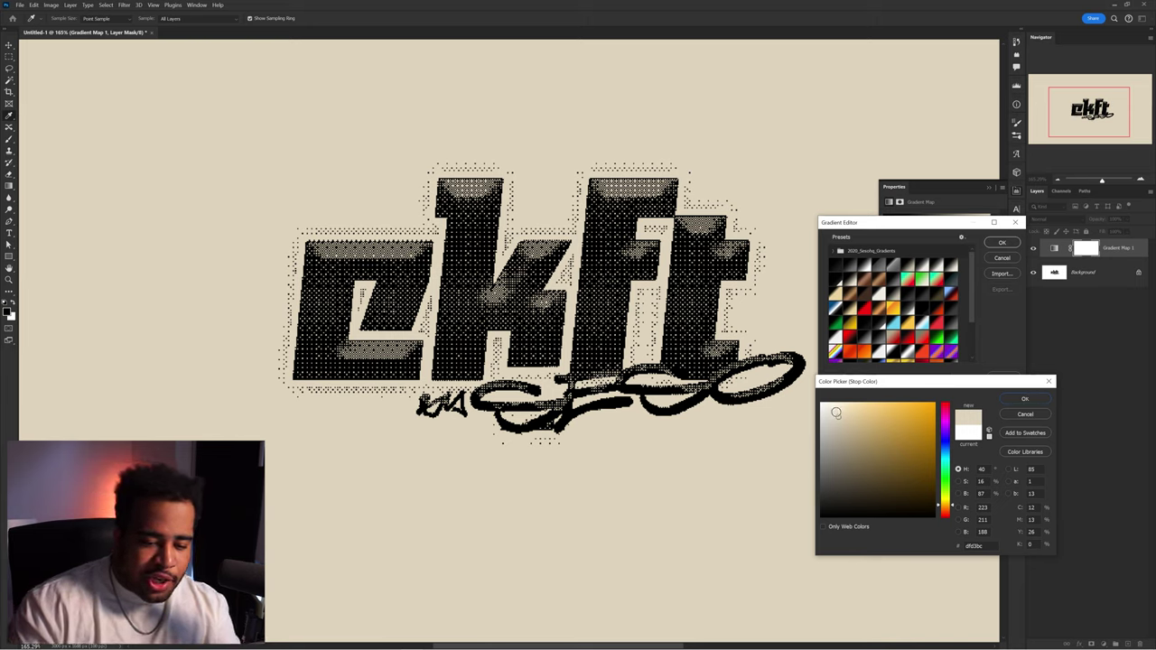
click(1020, 399)
Step: Recolor the gradient's dark stop to deep red 370303 and shift its hue toward cyan
double_click(830, 443)
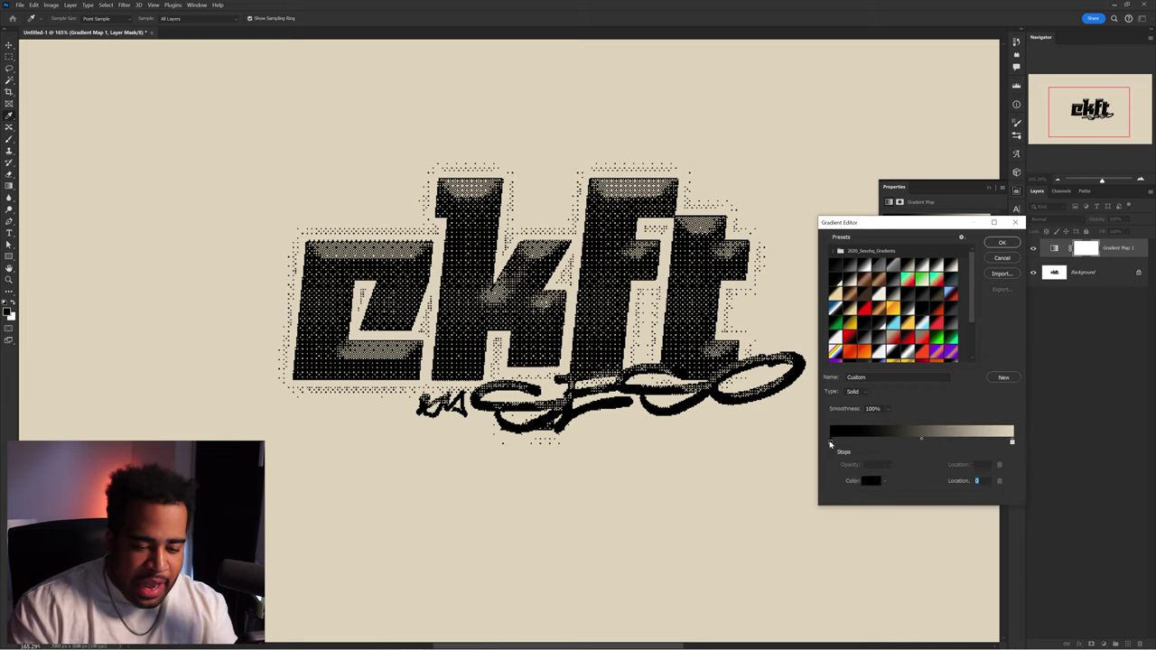
click(925, 497)
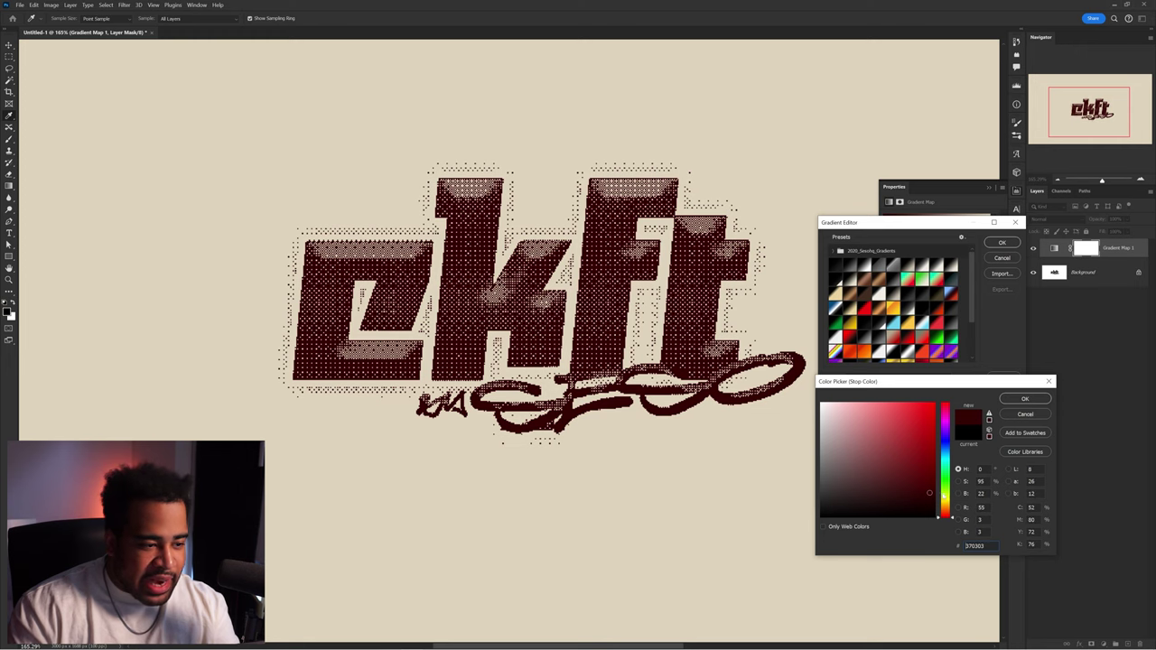
click(945, 456)
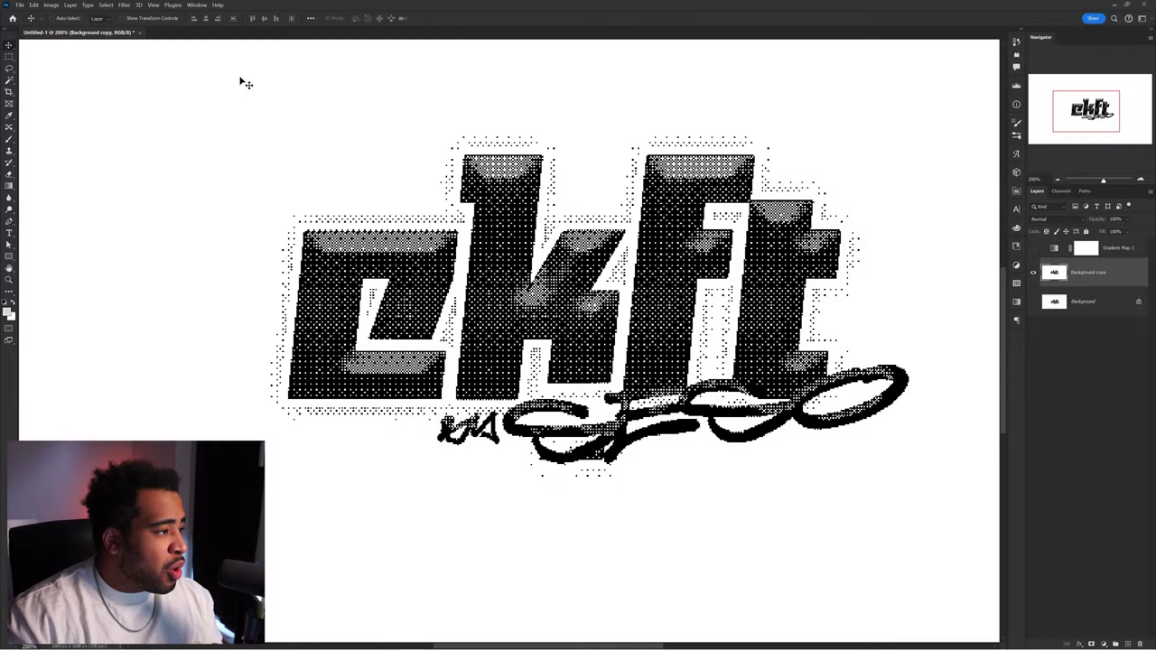
Step: Select the black halftone pixels of the Background copy layer by Color Range with a Fuzziness of 150
click(201, 9)
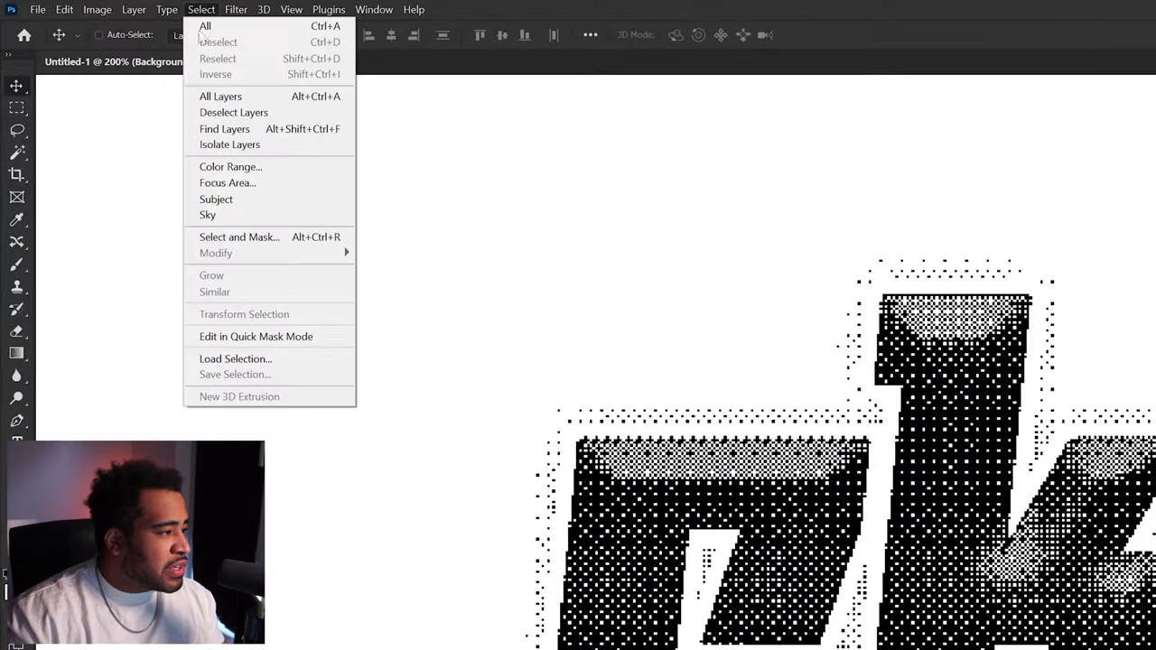
click(230, 166)
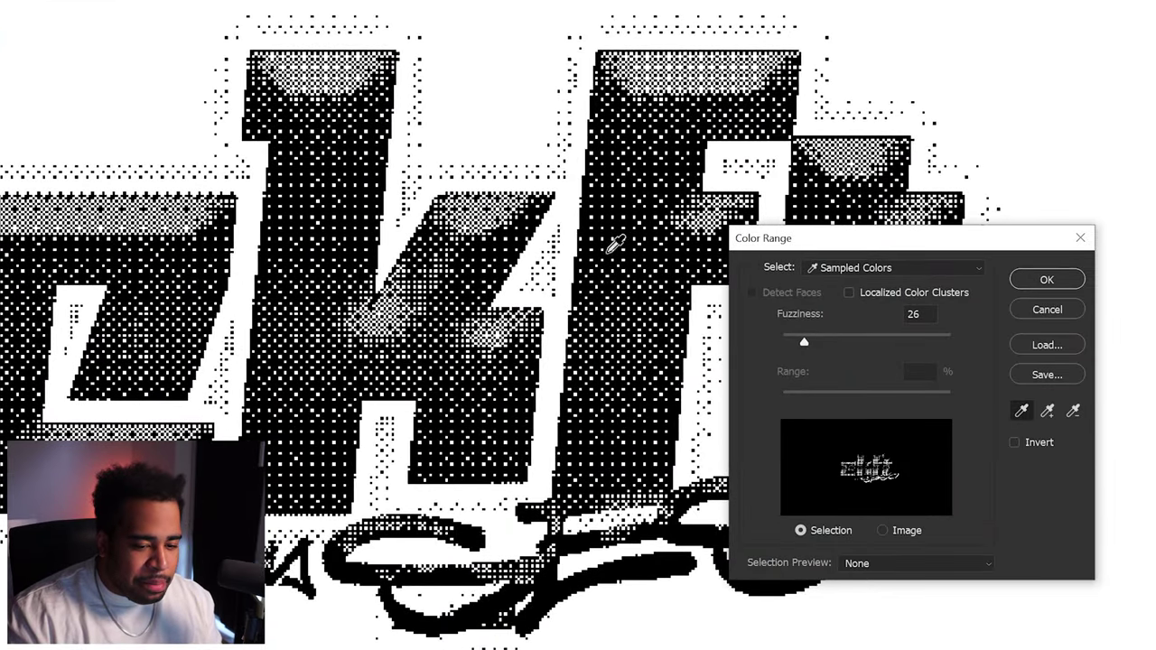
drag(804, 342, 880, 346)
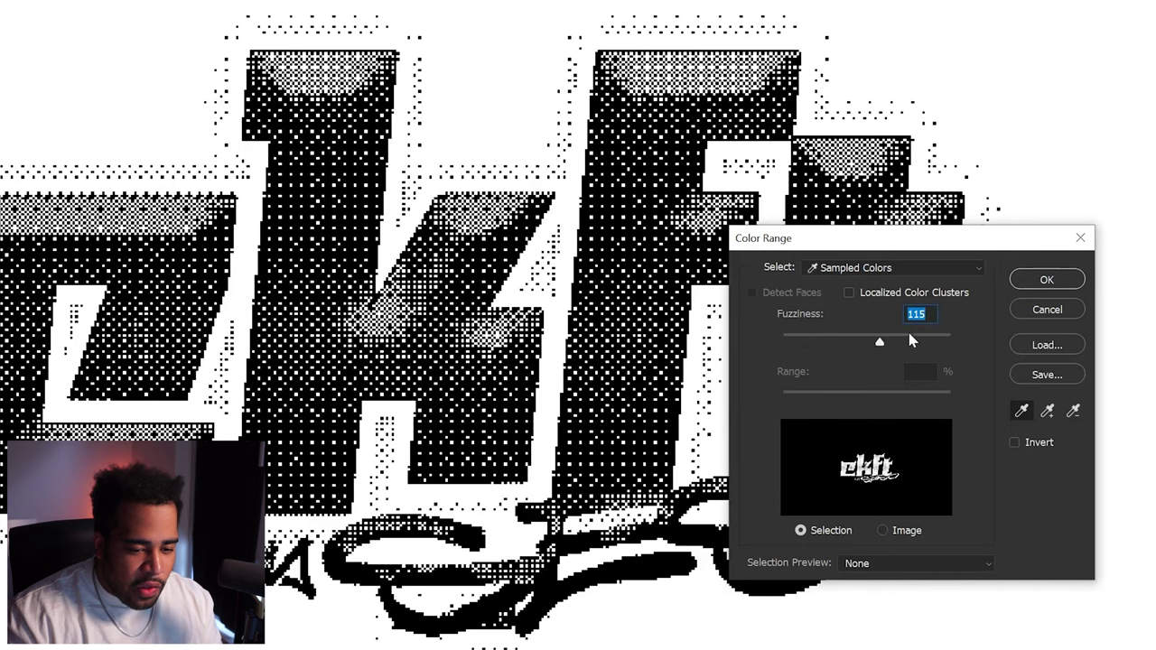
text(150)
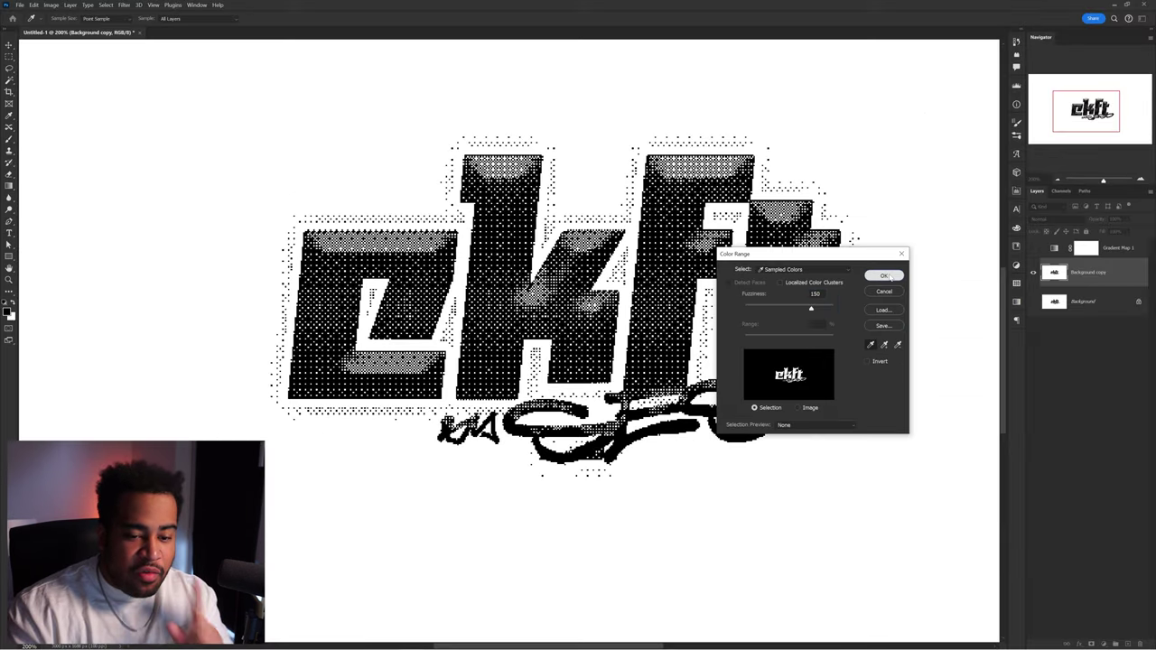
click(1046, 280)
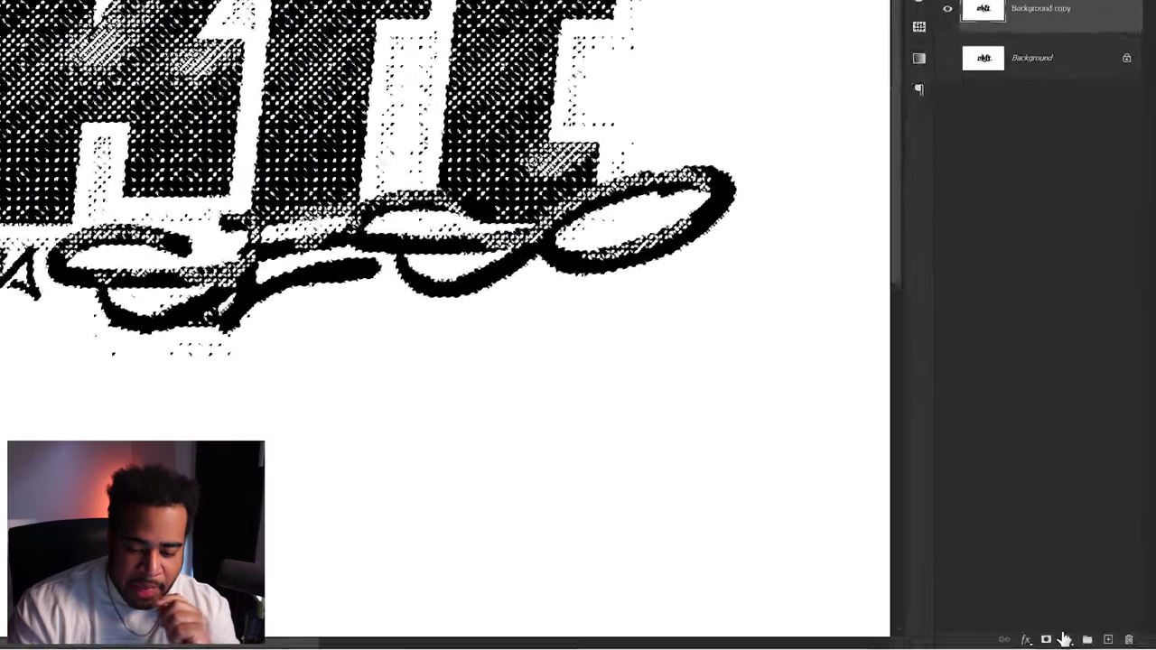
Step: Fill the selection with a Solid Color adjustment layer in black, 000000
click(1104, 644)
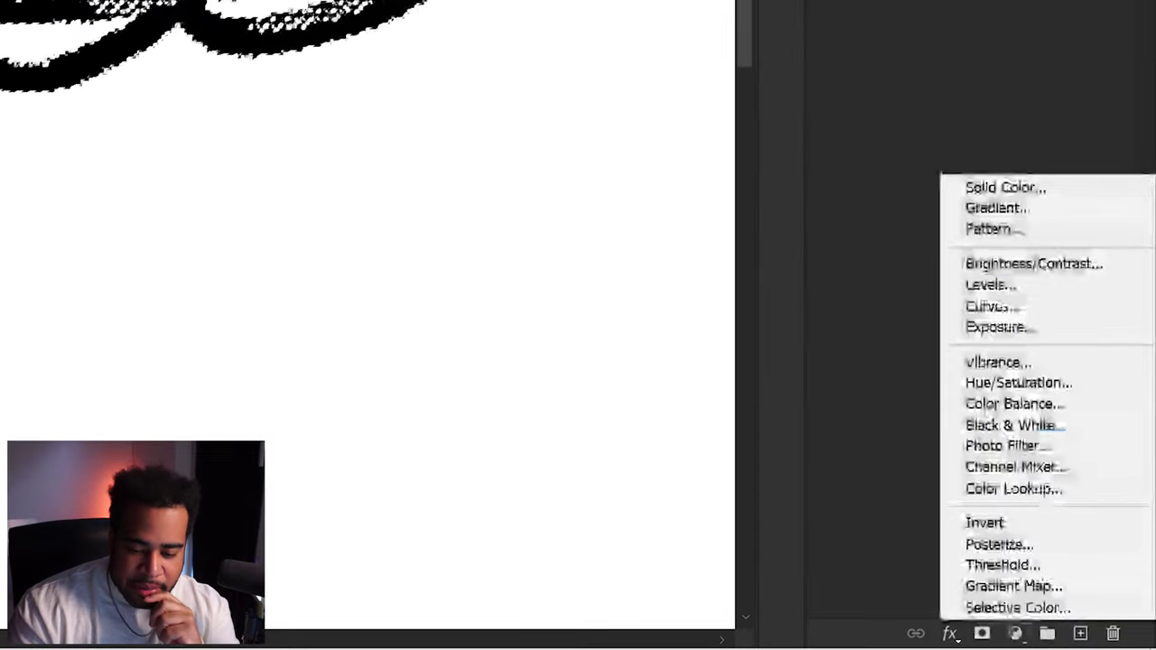
click(1014, 187)
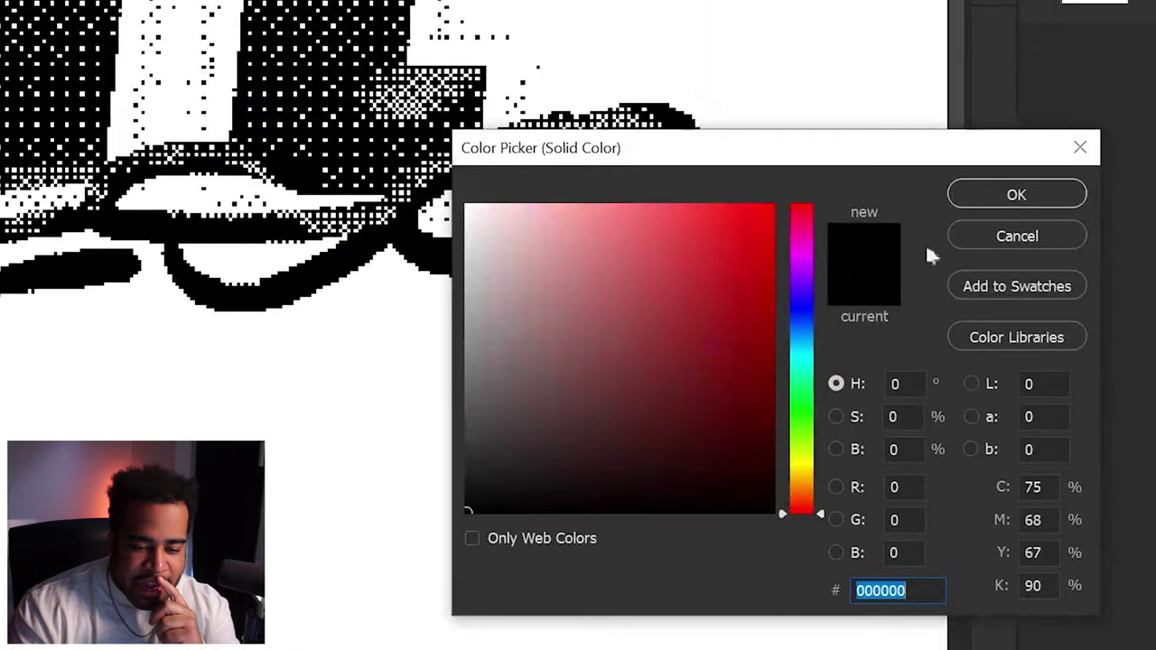
click(1015, 195)
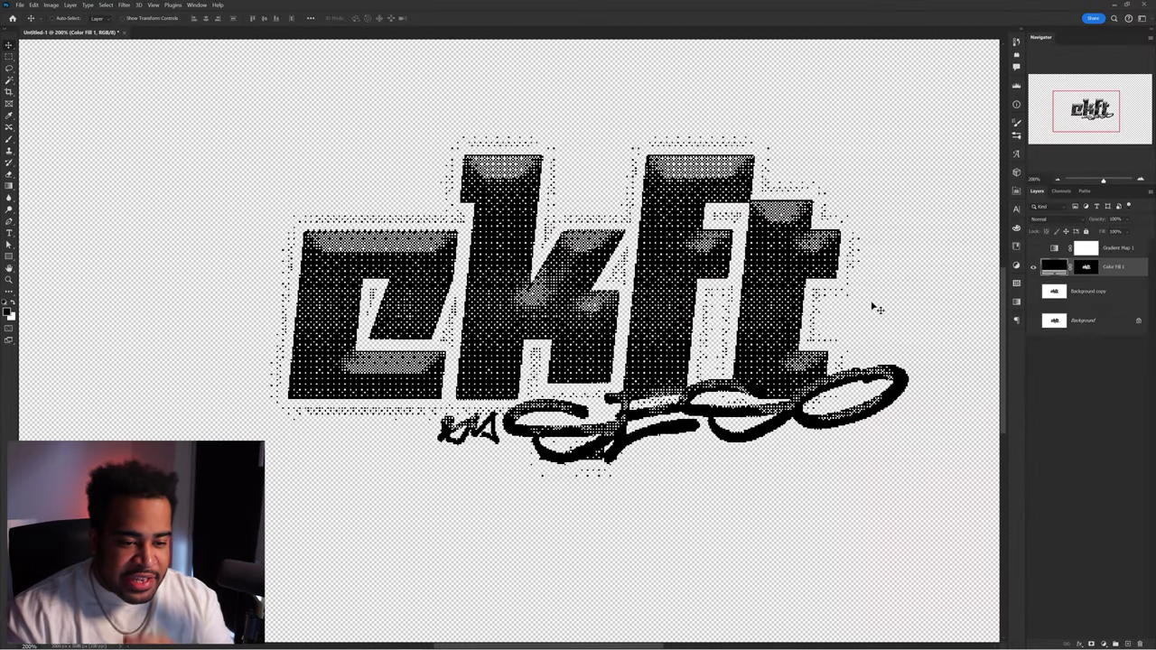
Step: Try scaling the black color fill logo up to about 197% with Free Transform and undo the transform
scroll(778, 291, down, 2)
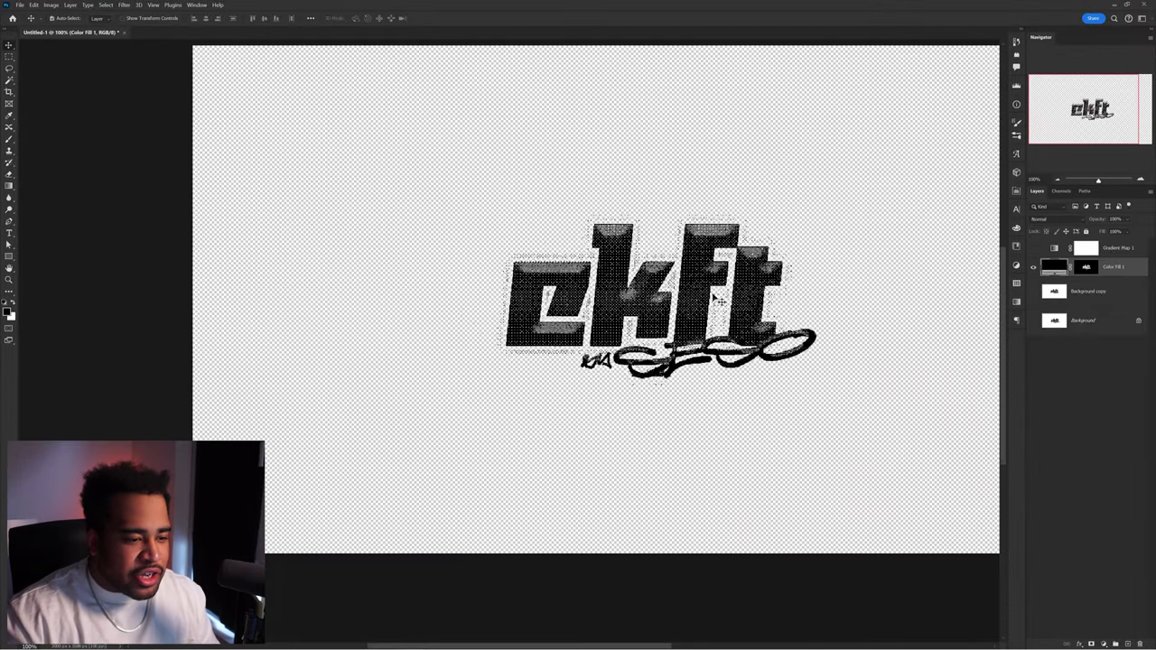
key(ctrl+t)
drag(814, 298, 959, 269)
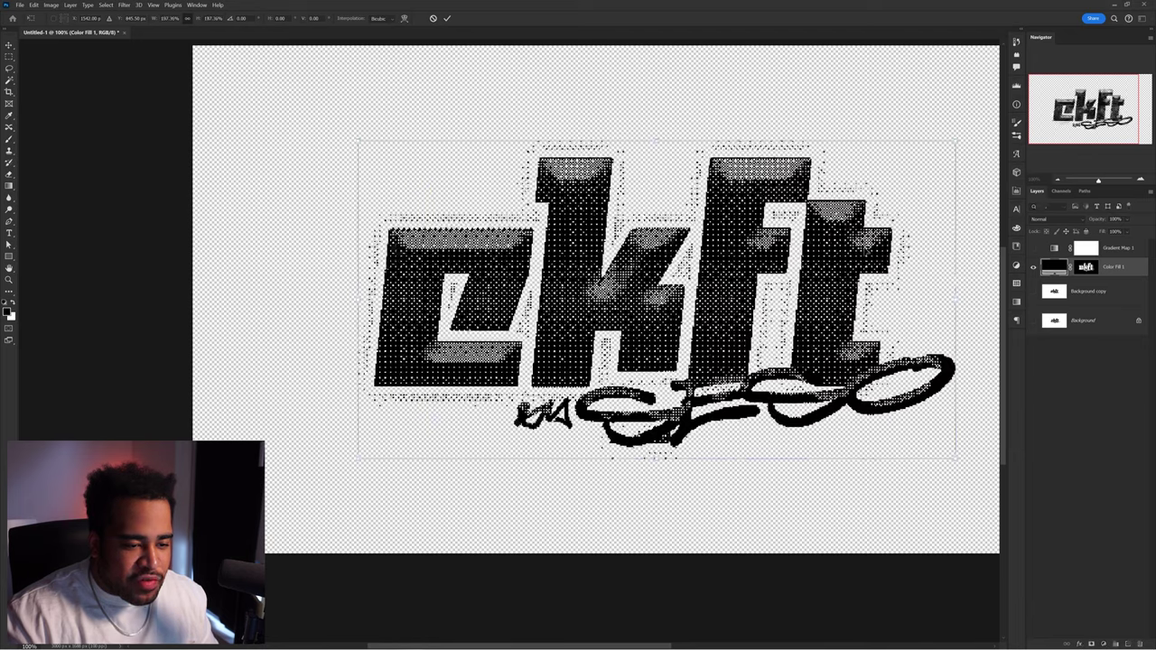
key(Return)
key(ctrl+z)
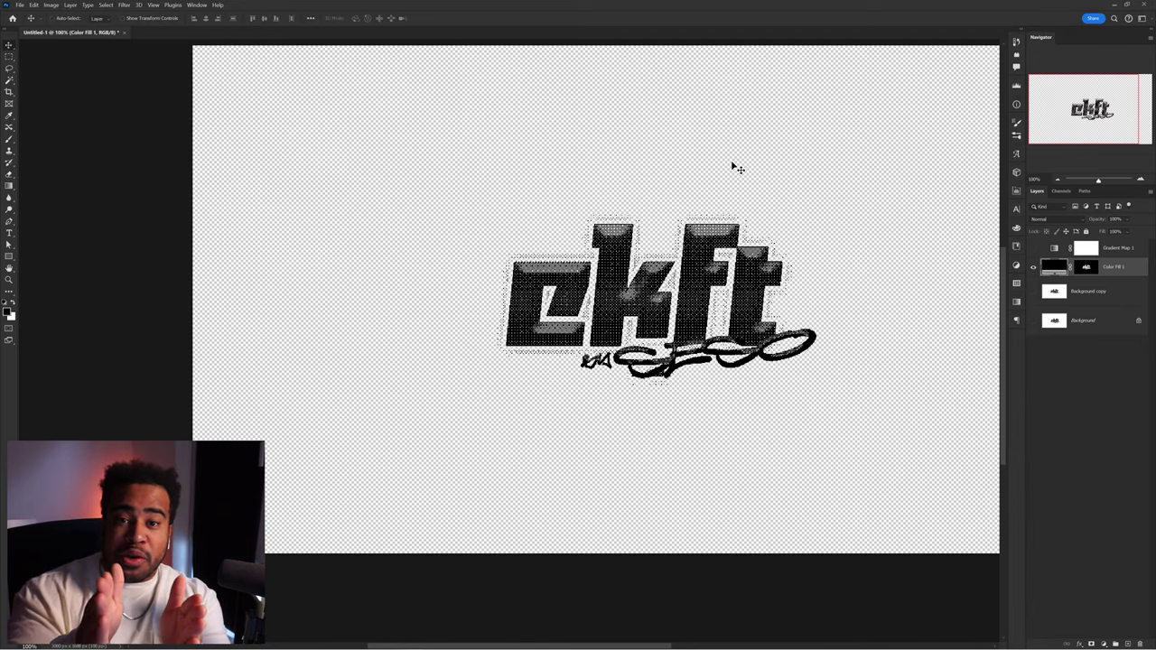
Step: Hide the Threshold 1 adjustment and set the EKFT layer's Bevel & Emboss size to 73 px and highlight opacity to 100%
click(1034, 321)
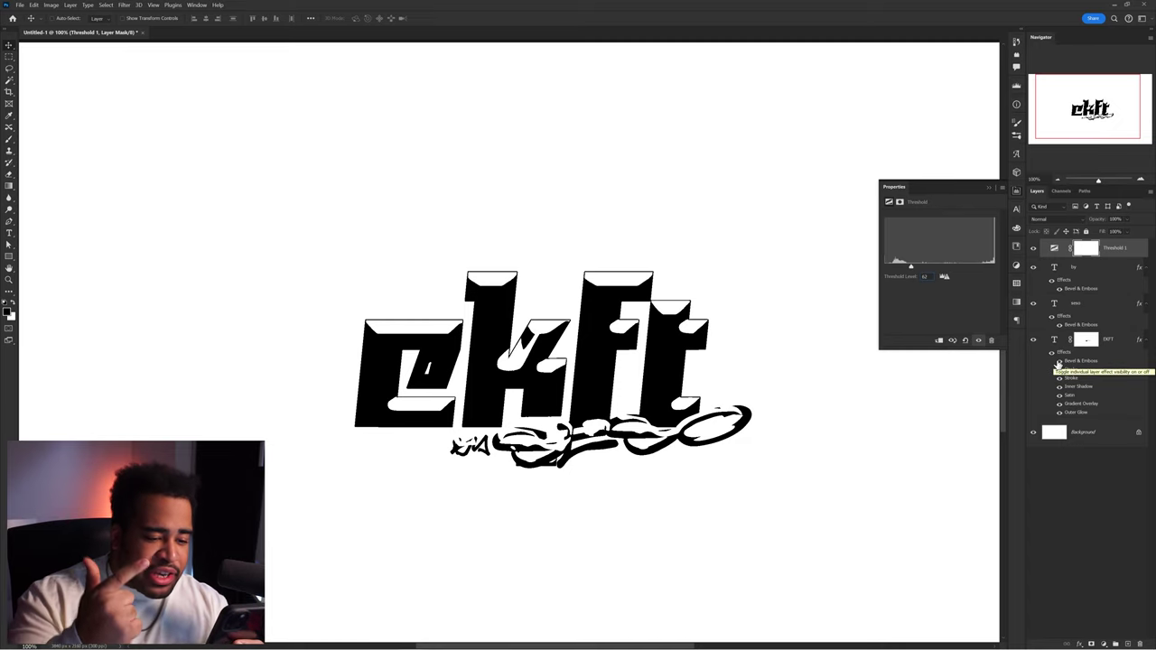
click(1033, 247)
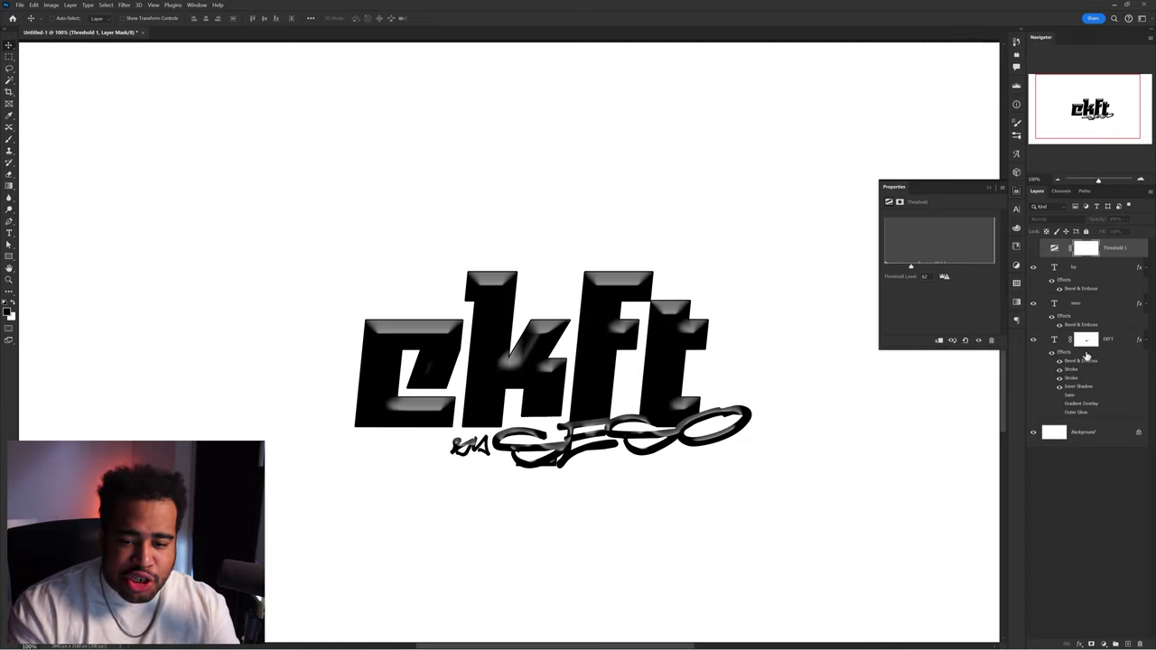
click(1085, 349)
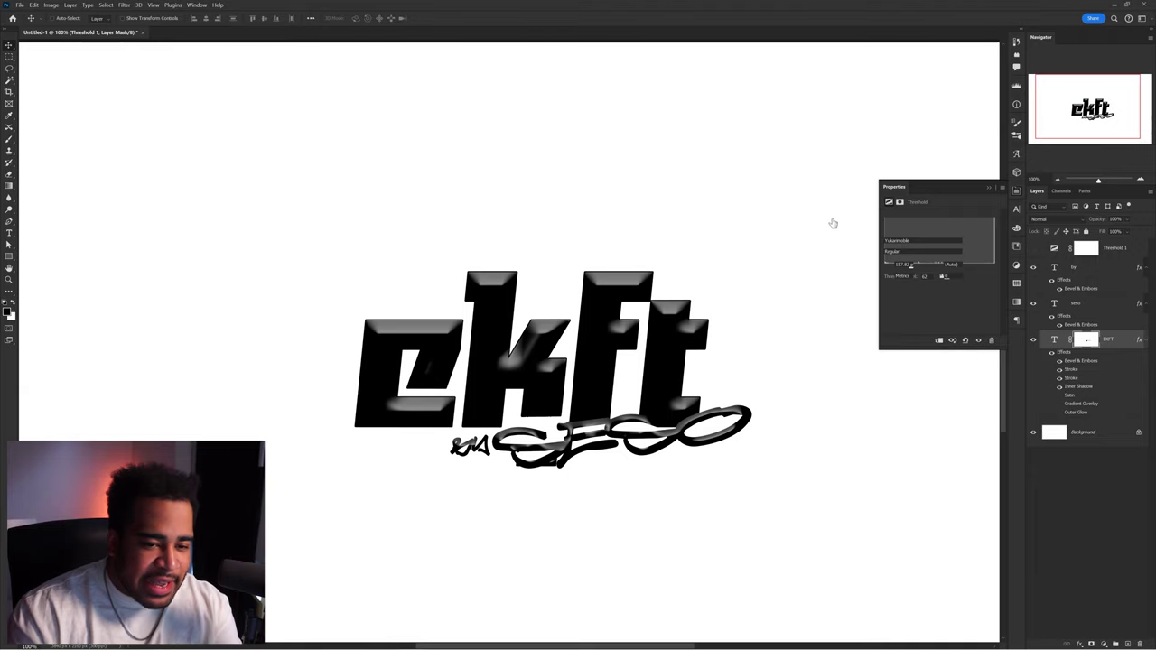
double_click(1079, 361)
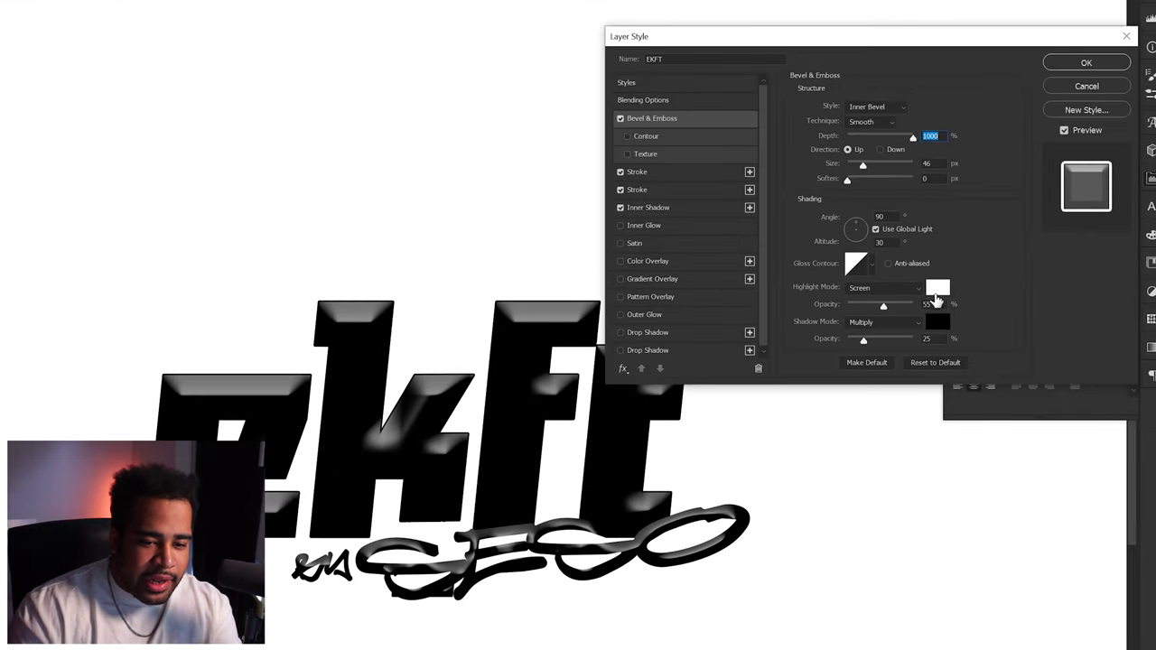
drag(901, 308, 926, 304)
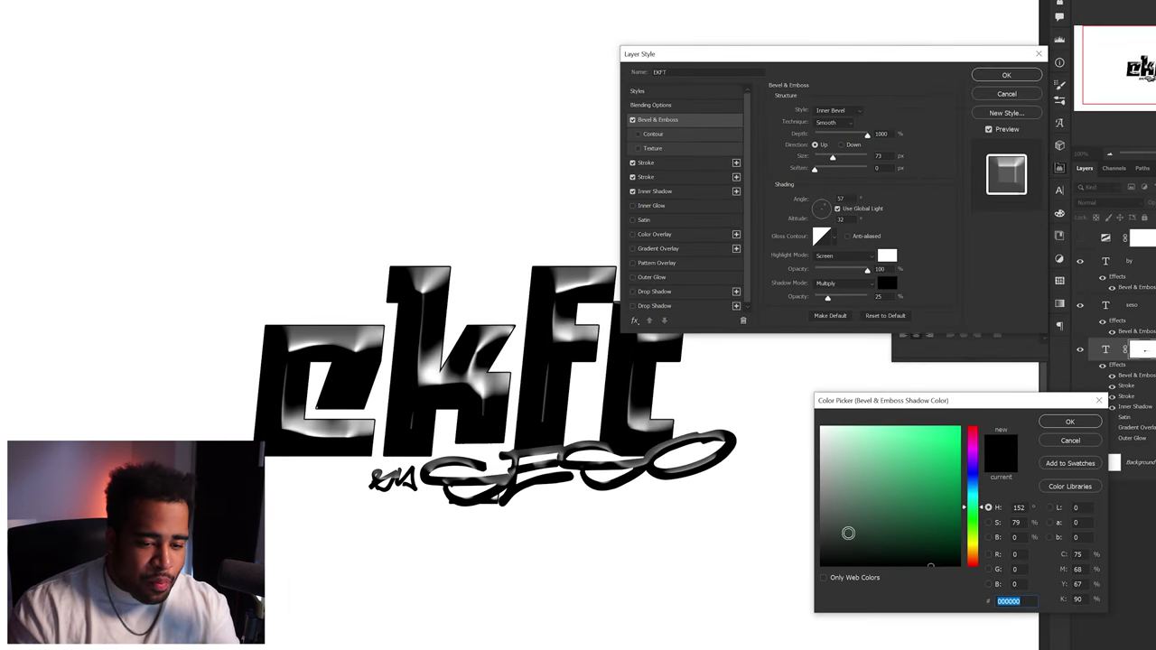
Step: Set the bevel's shadow color to gray 7f7f7f in Normal mode at 44% opacity
text(7f7f7f)
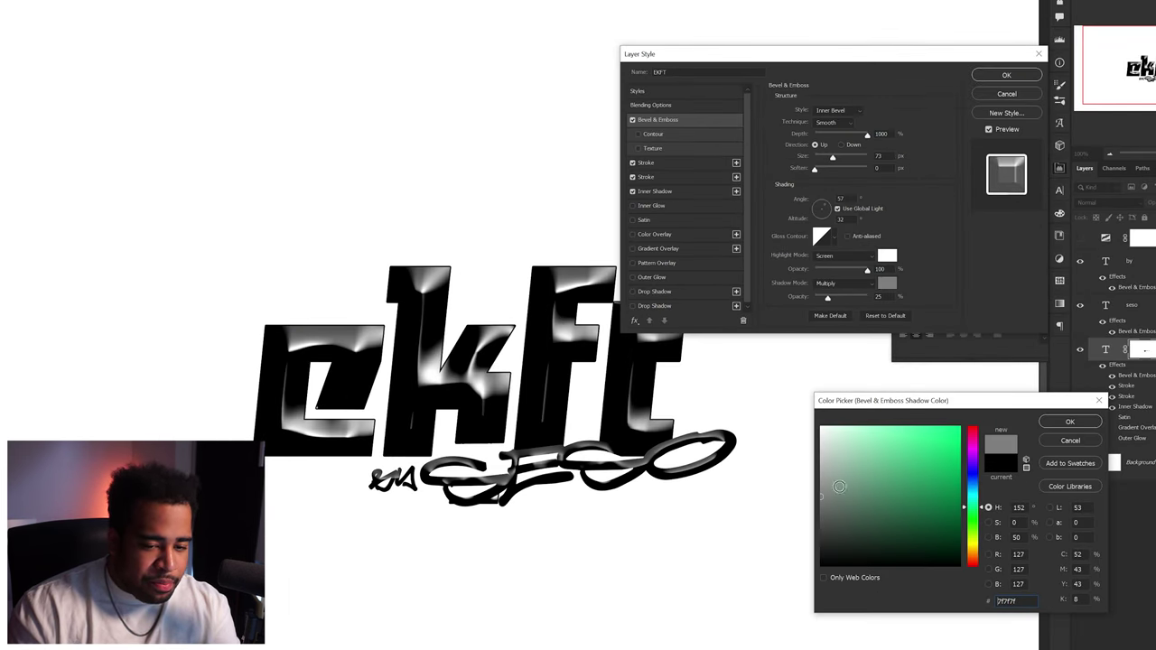
click(1067, 421)
click(840, 283)
click(832, 298)
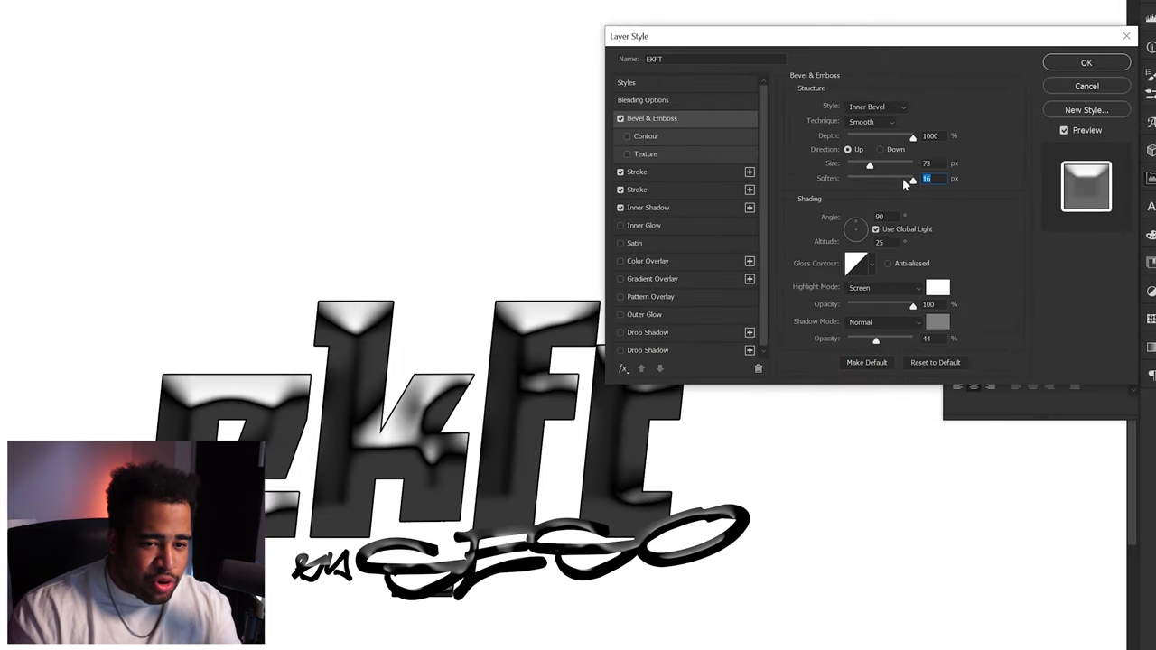
Step: Set the bevel's Soften to 9 px, apply the layer style and show the Threshold 1 adjustment again
drag(901, 178, 881, 180)
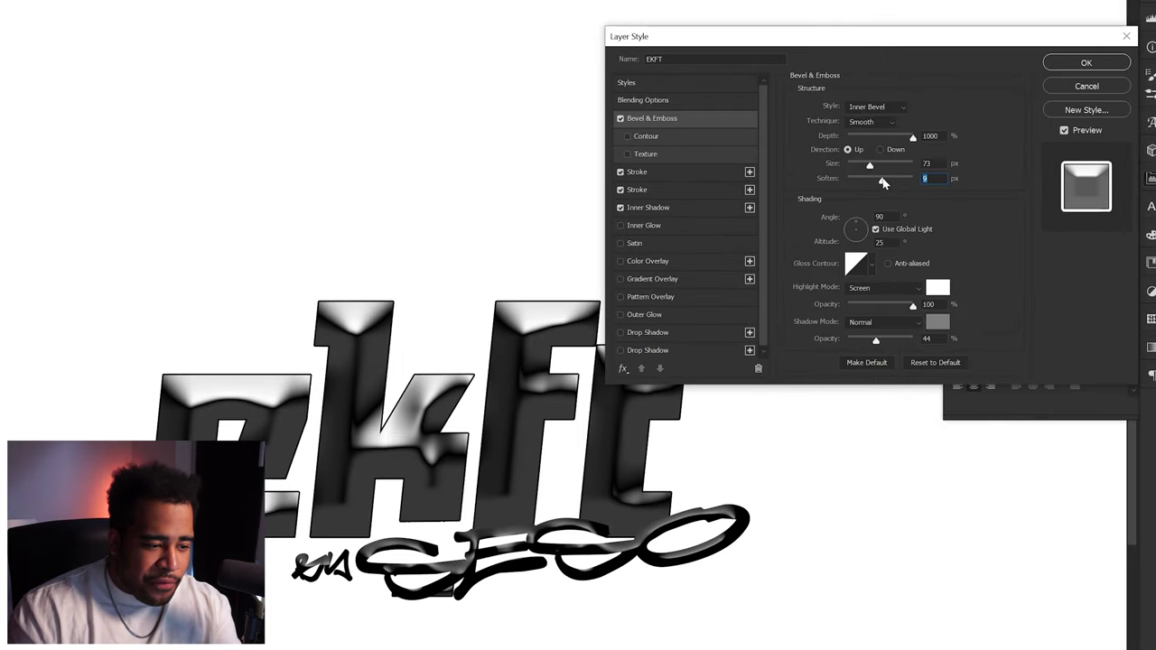
click(1086, 63)
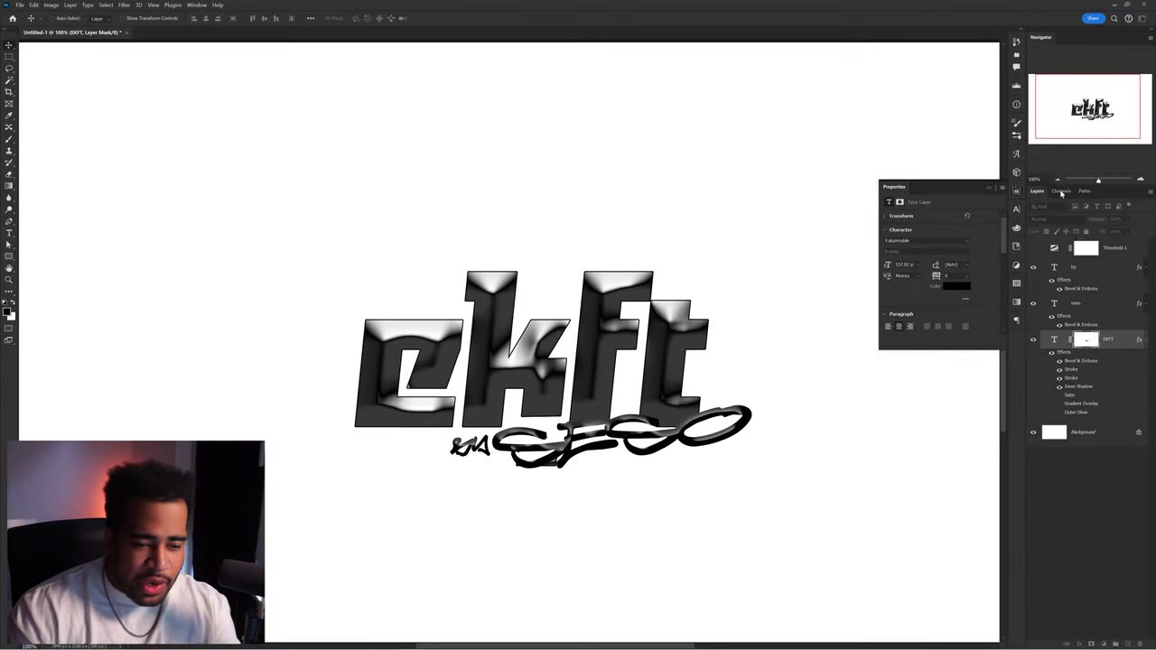
click(1034, 249)
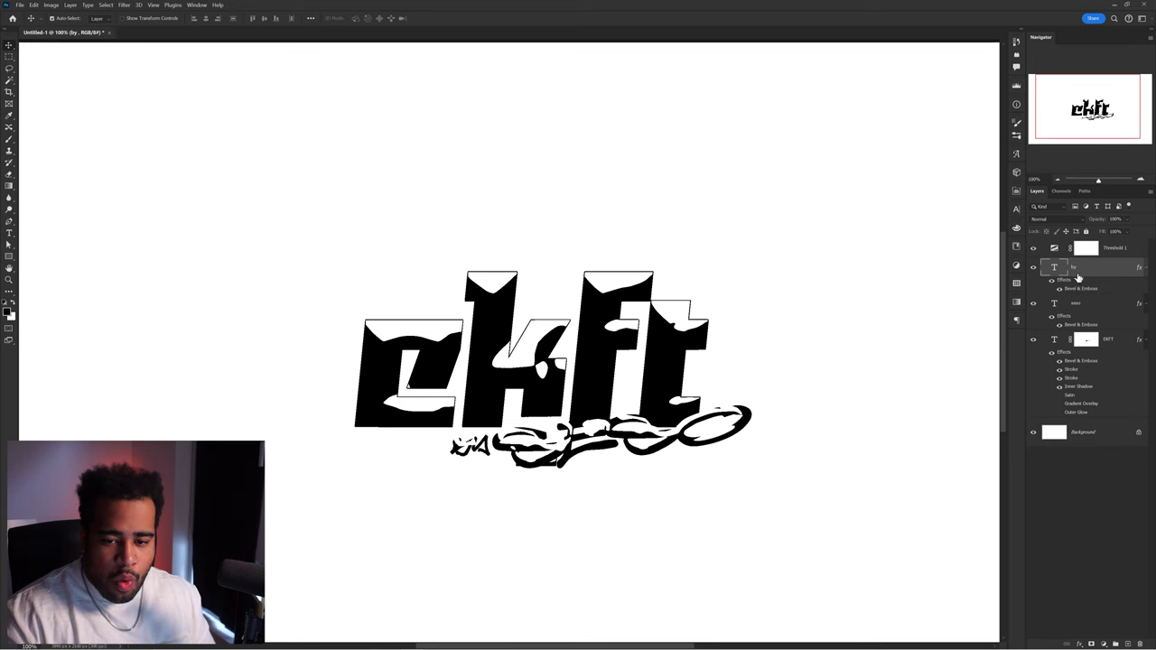
Step: Paste a grainy gradient texture as a new layer above the text layers, scale it over the logo and change its blend mode
key(ctrl+v)
key(ctrl+minus)
key(ctrl+minus)
key(ctrl+t)
drag(781, 321, 811, 307)
click(1039, 219)
Step: Raise the Threshold 1 adjustment's level to about 118 so the textured logo holds more black
double_click(1054, 248)
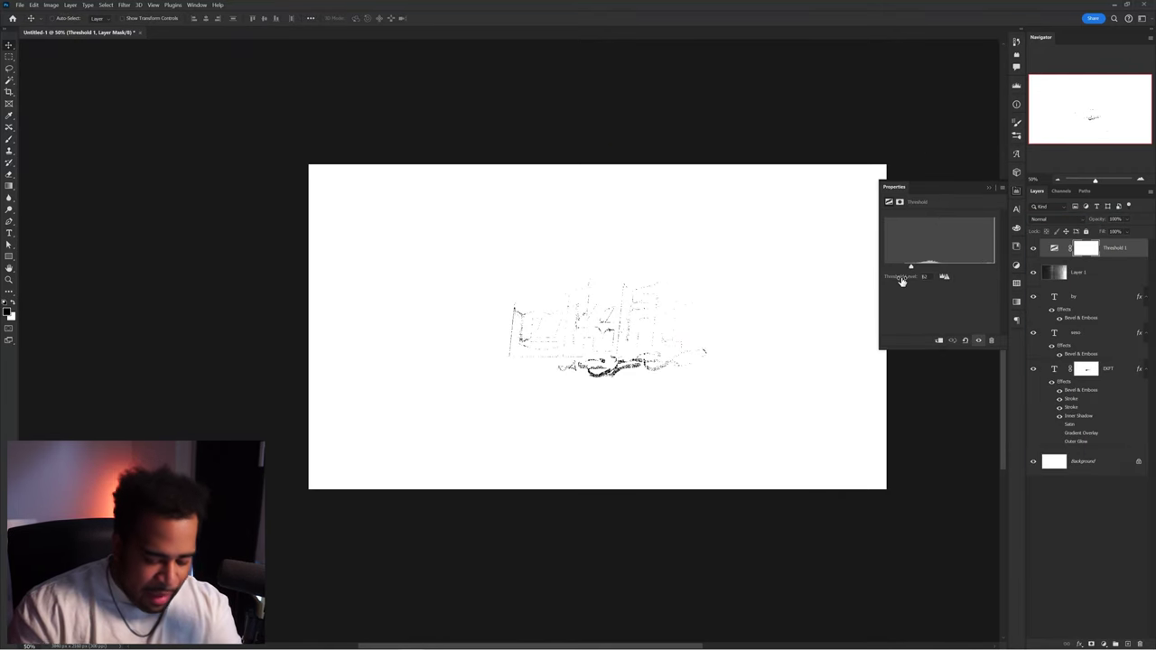
key(ctrl+plus)
key(ctrl+plus)
key(ctrl+minus)
double_click(1052, 251)
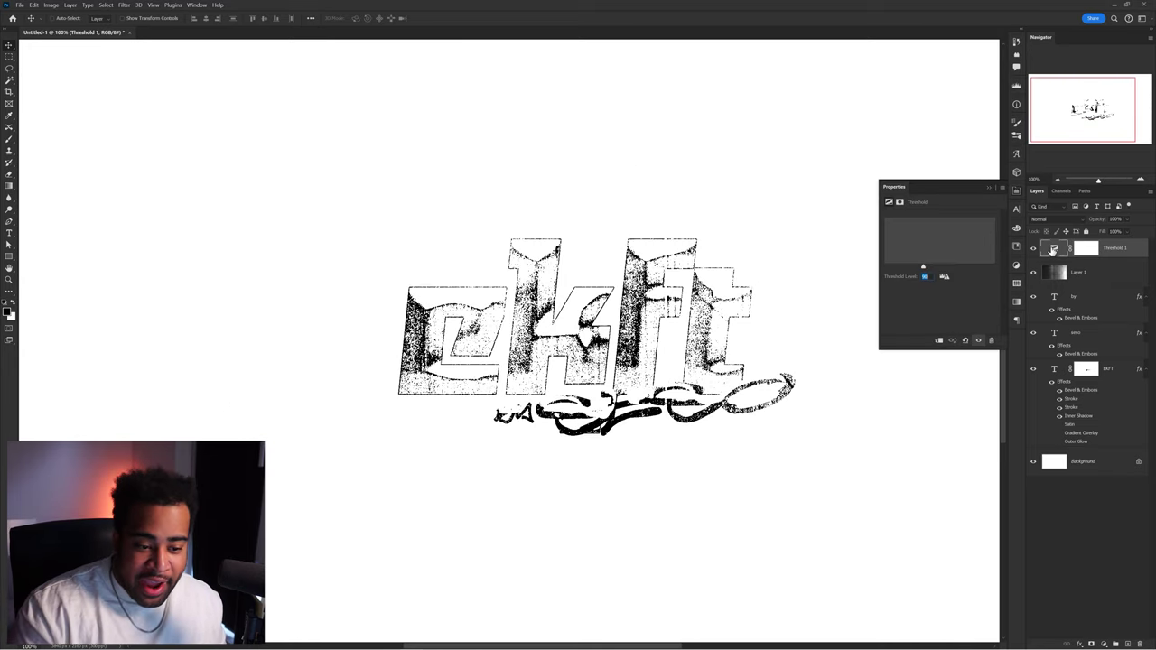
mouse_move(916, 268)
mouse_down()
mouse_move(939, 271)
mouse_move(928, 269)
mouse_up()
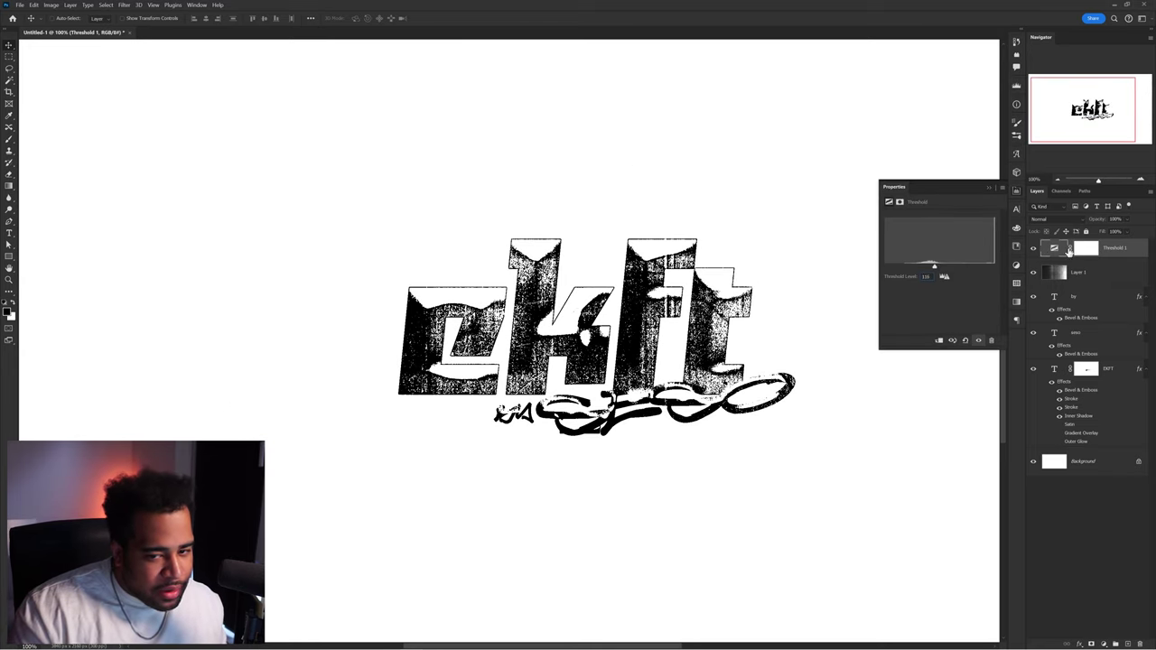
Step: Compare the thresholded logo with the Layer 1 texture hidden and shown
click(1040, 270)
click(1034, 272)
click(1034, 272)
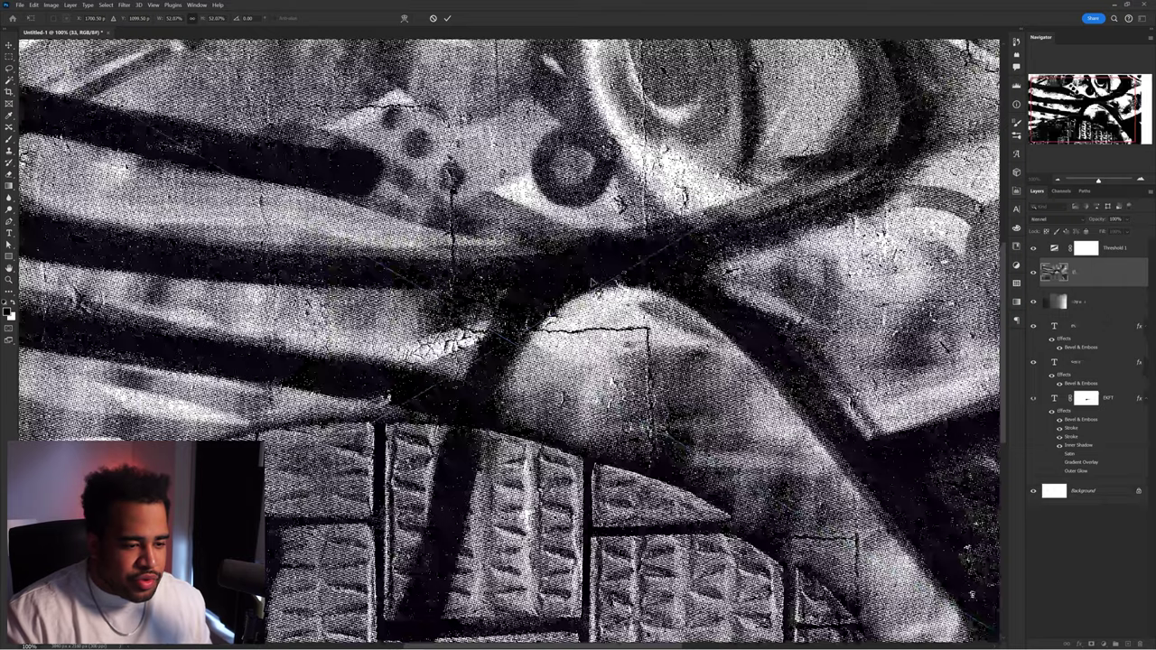
Step: Set the placed grunge image 35 to Screen blend mode with Layer 1 hidden, and reposition it over the logo letters
key(ctrl+minus)
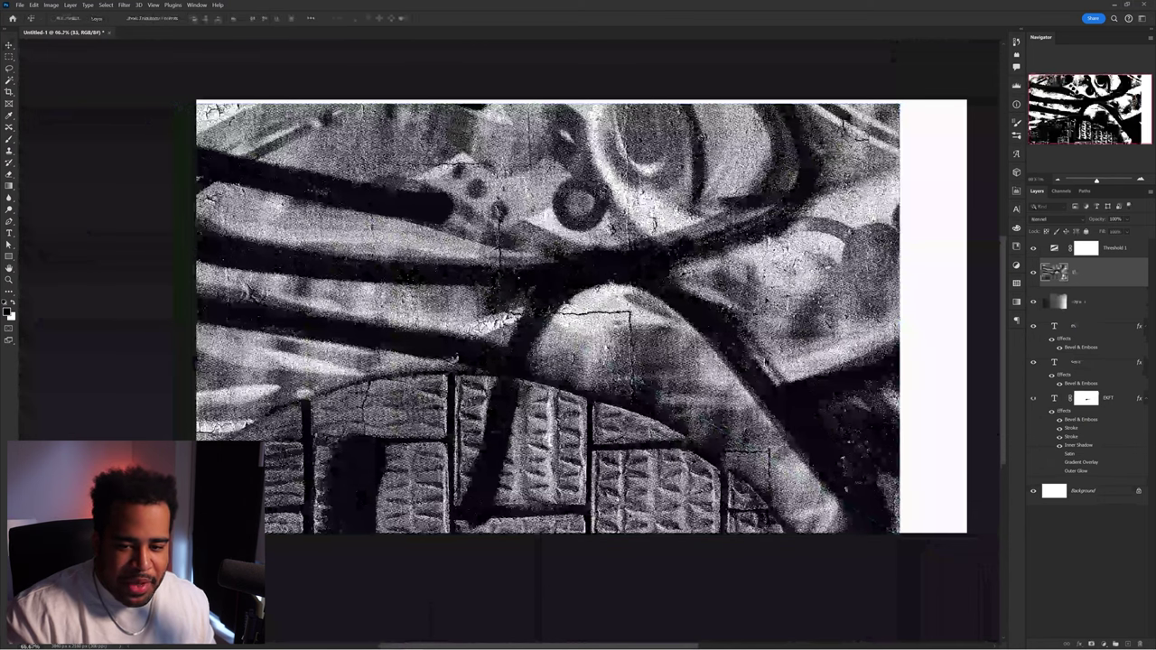
click(1043, 219)
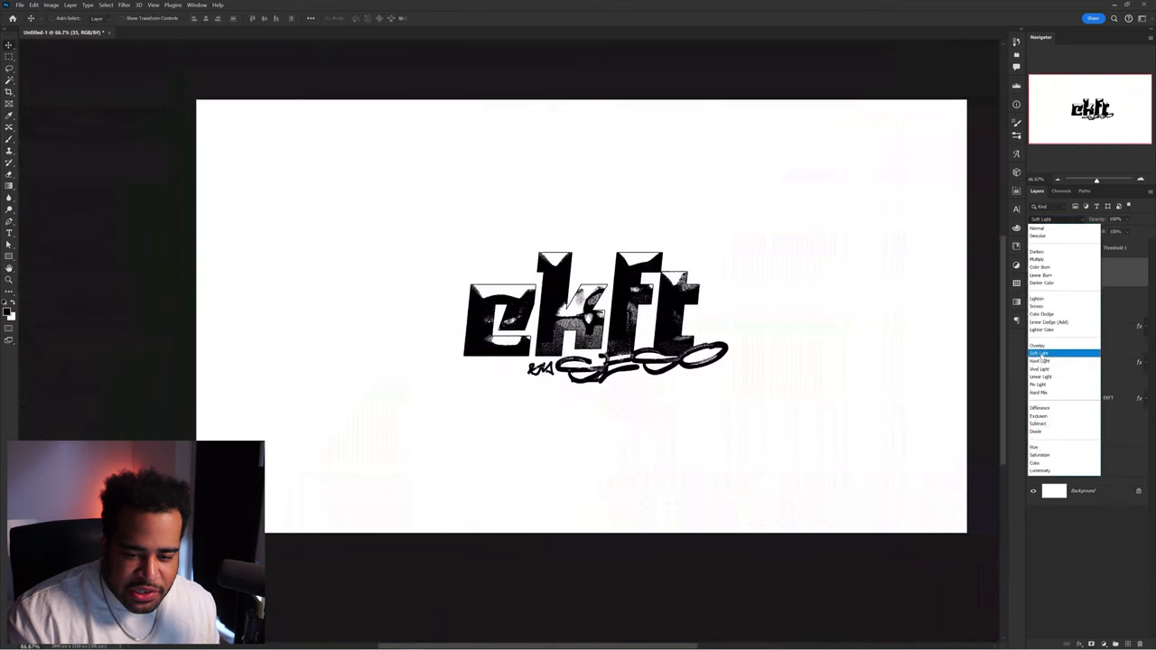
click(1045, 307)
key(ctrl+plus)
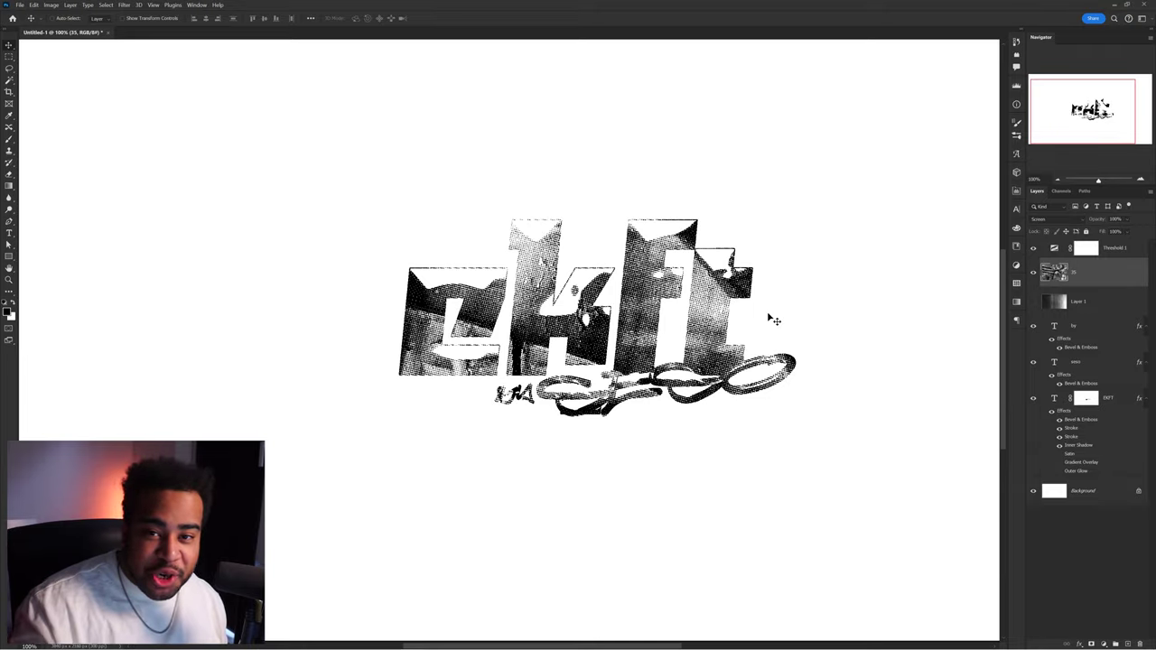
drag(768, 318, 700, 398)
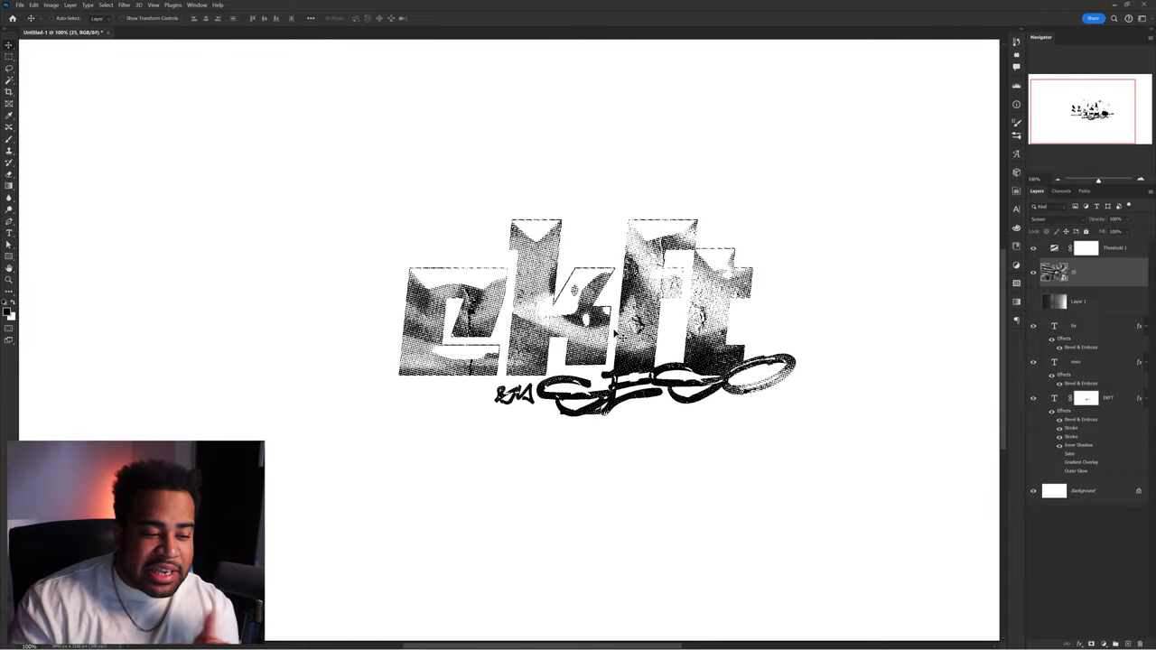
drag(635, 280, 635, 289)
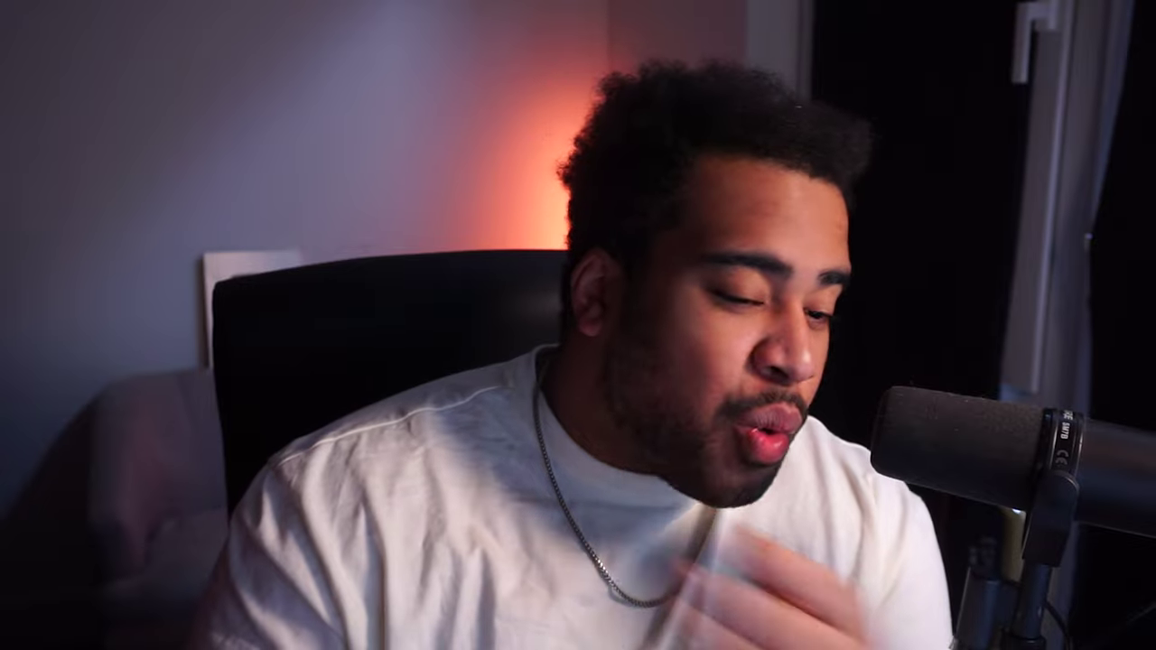
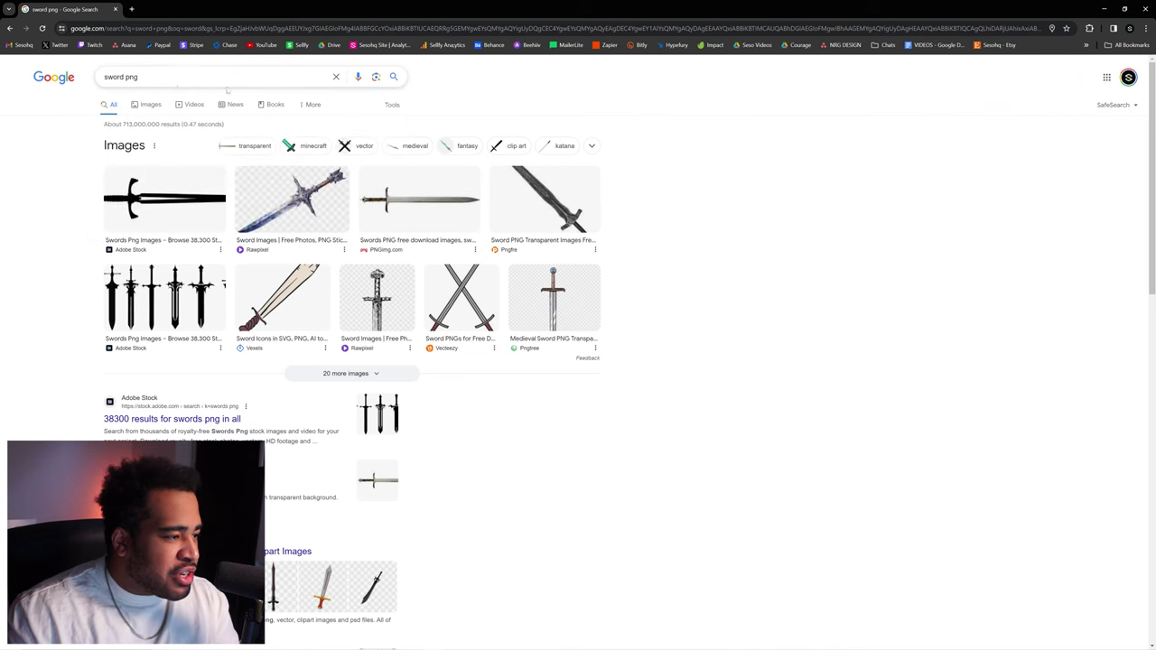
Step: In the browser, shorten the Google query to "sword" and view the image results
key(BackSpace)
key(BackSpace)
key(BackSpace)
key(BackSpace)
key(Return)
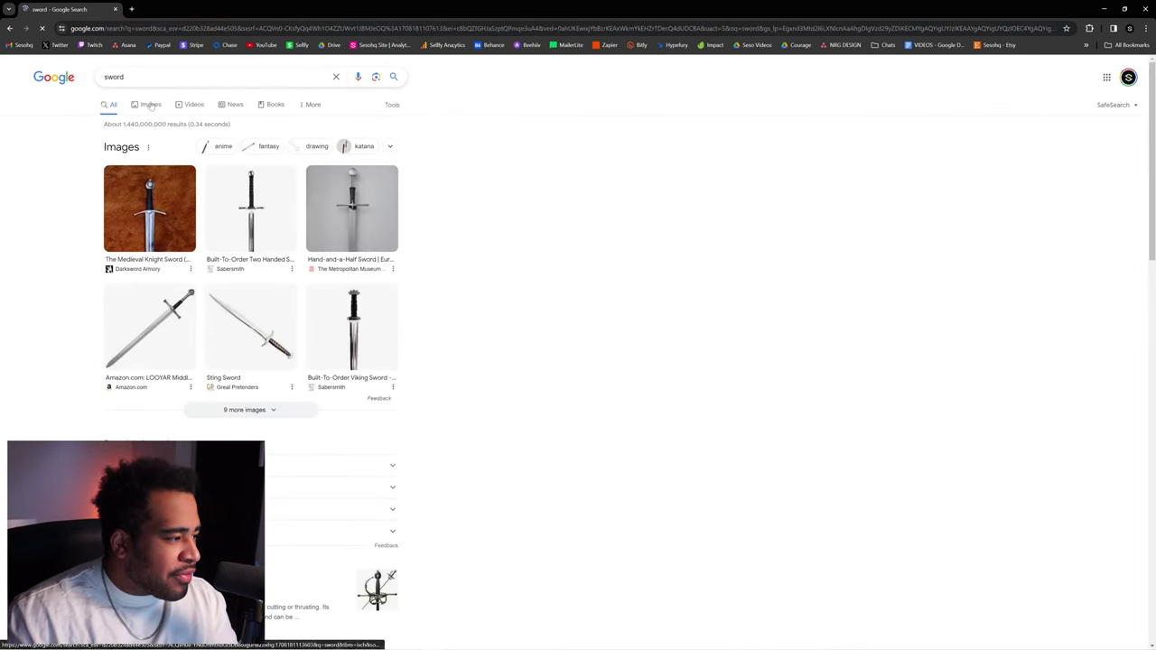
click(146, 104)
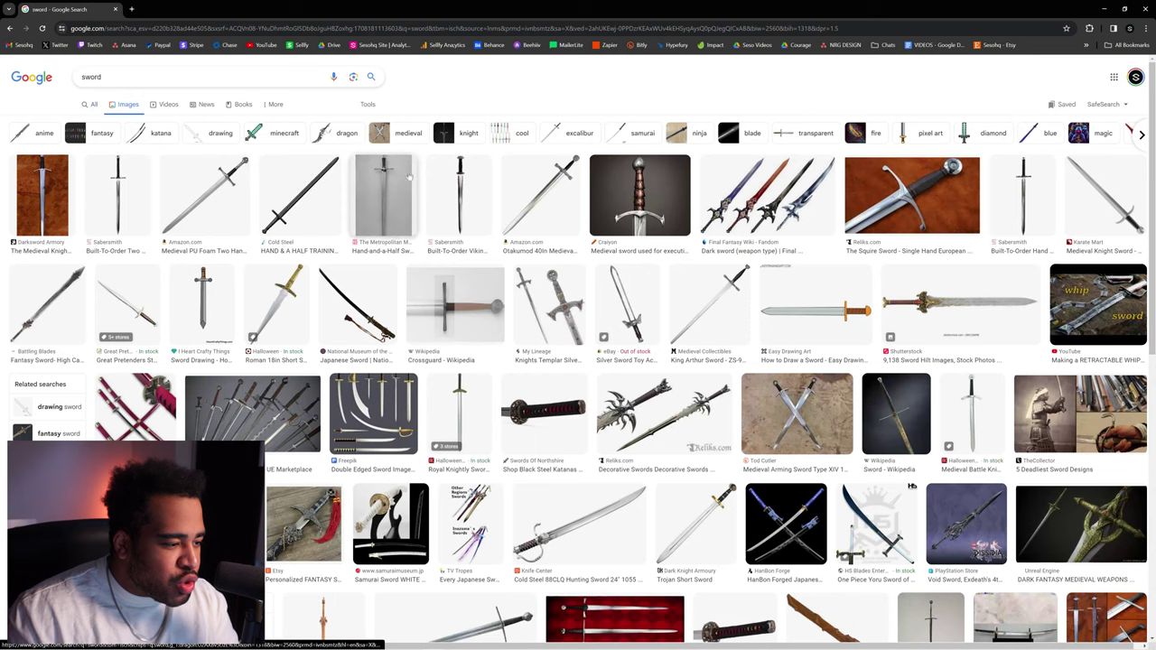
Step: Browse the sword images, search Google Images for "sword clipart" and pick the cartoon sword with the blue blade and gold guard
scroll(398, 190, down, 3)
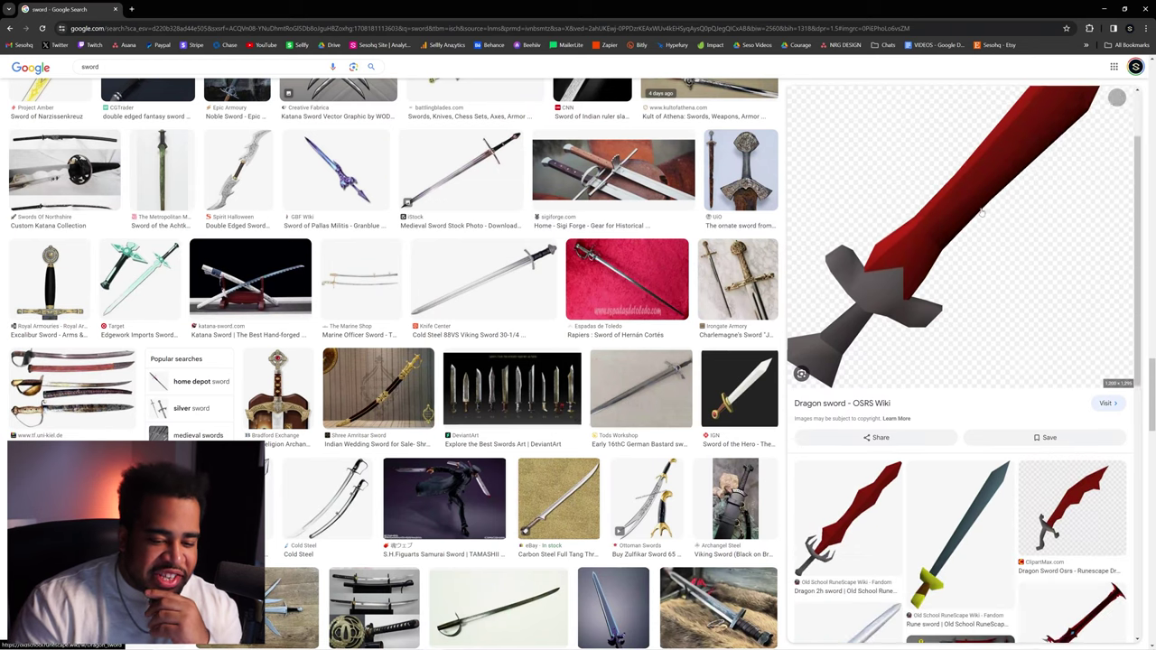
scroll(981, 211, down, 1)
scroll(925, 219, up, 1)
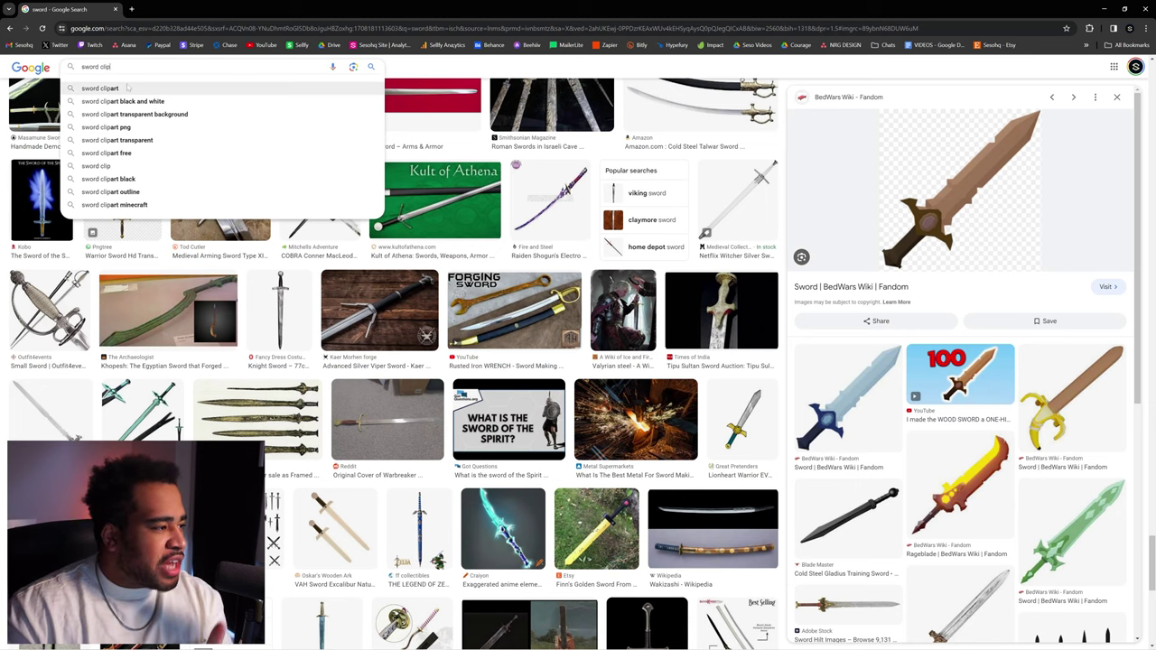
click(127, 88)
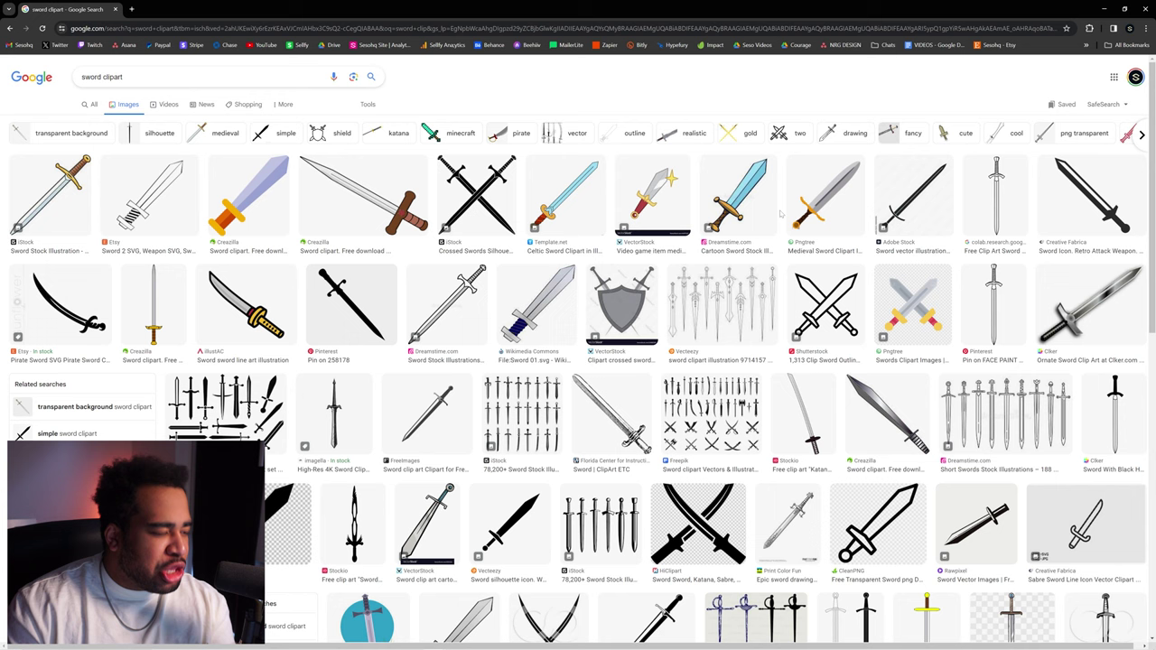
click(736, 194)
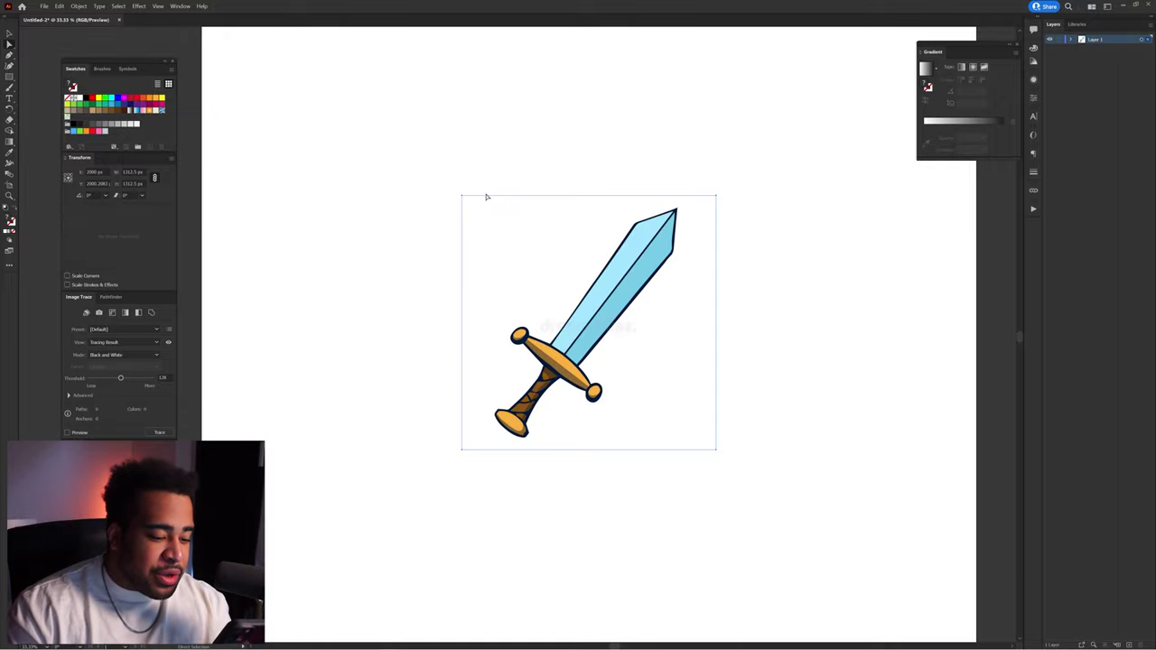
Step: In Illustrator, create an object mosaic from the sword image with 50 by 50 tiles
click(78, 7)
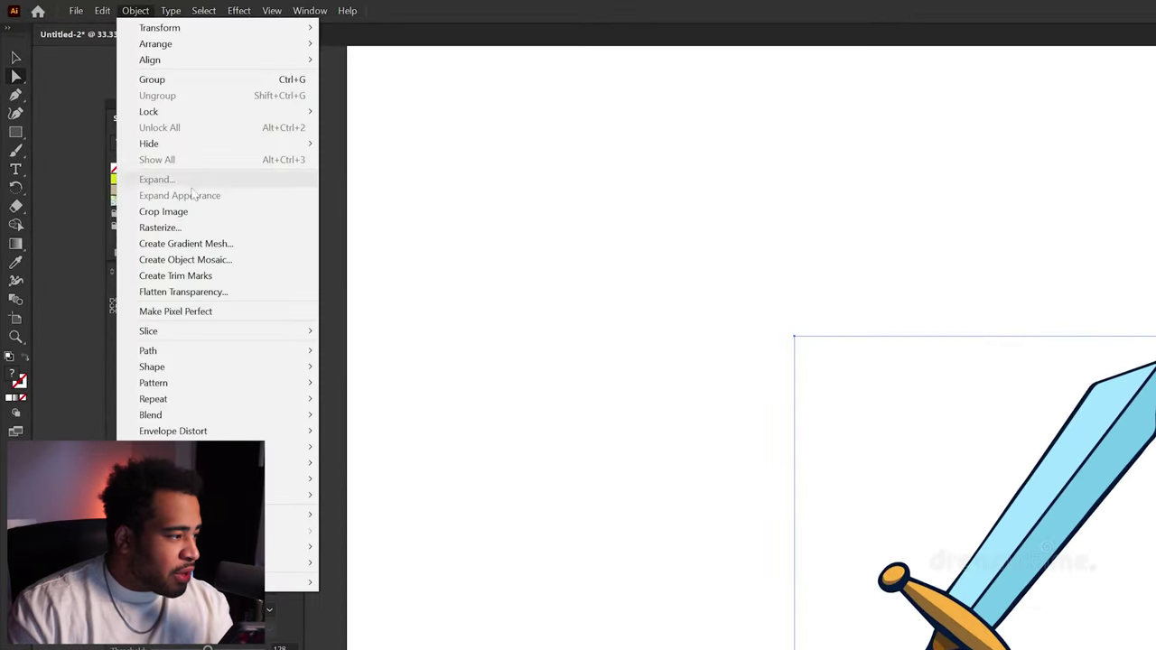
click(109, 162)
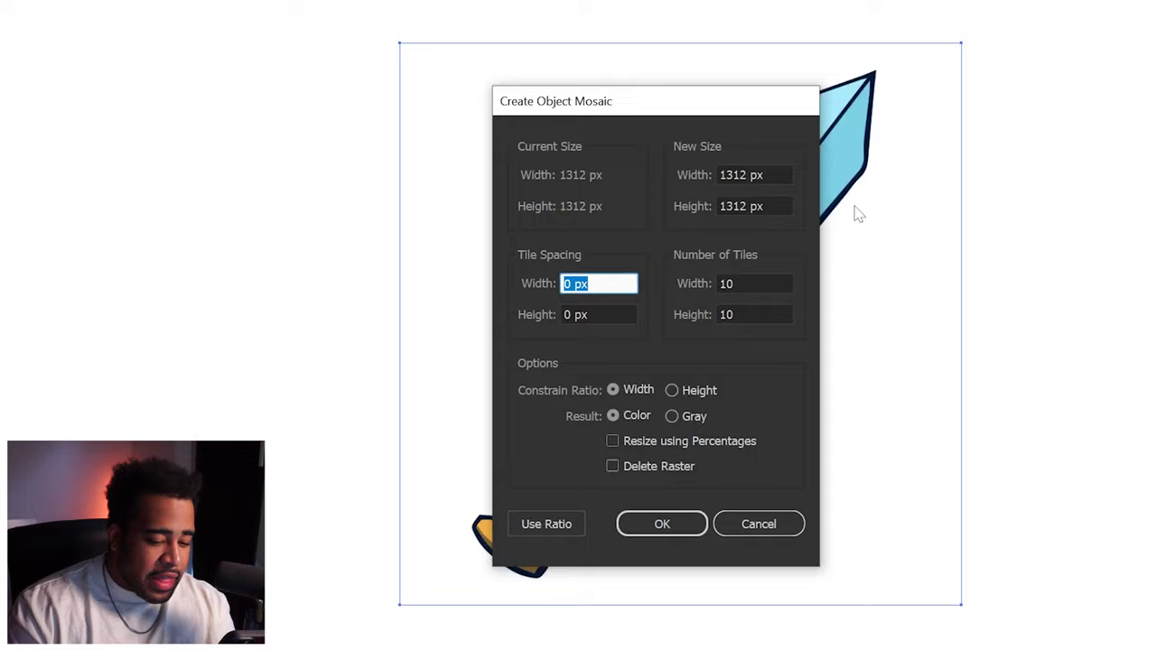
click(786, 283)
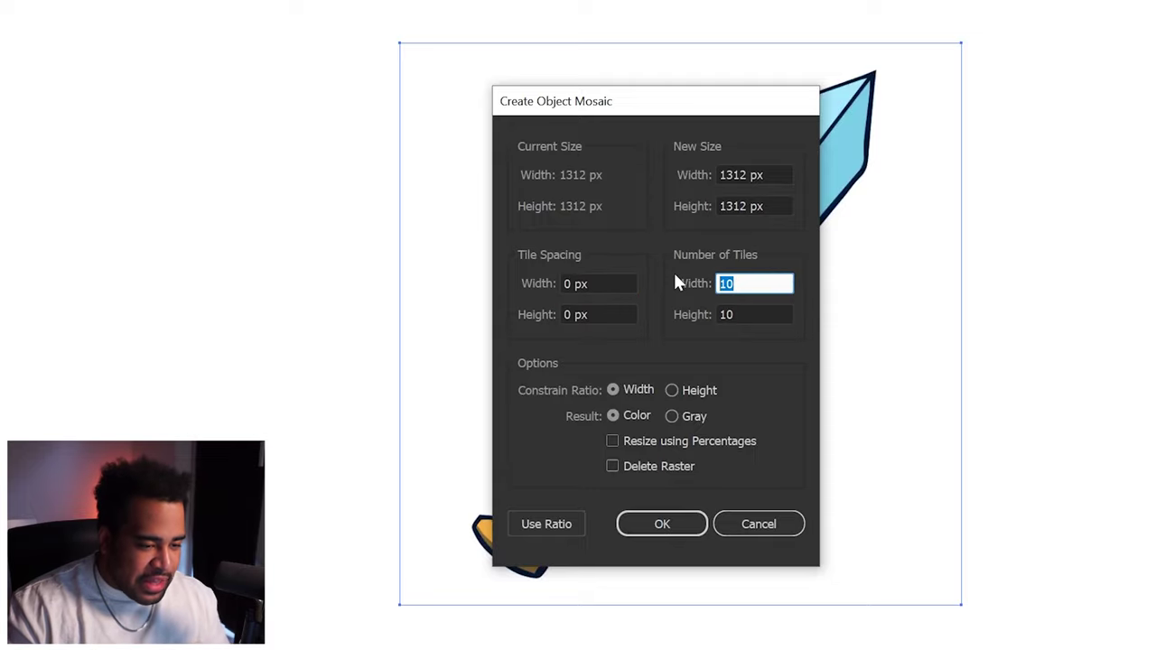
text(50)
key(Tab)
text(50)
key(Return)
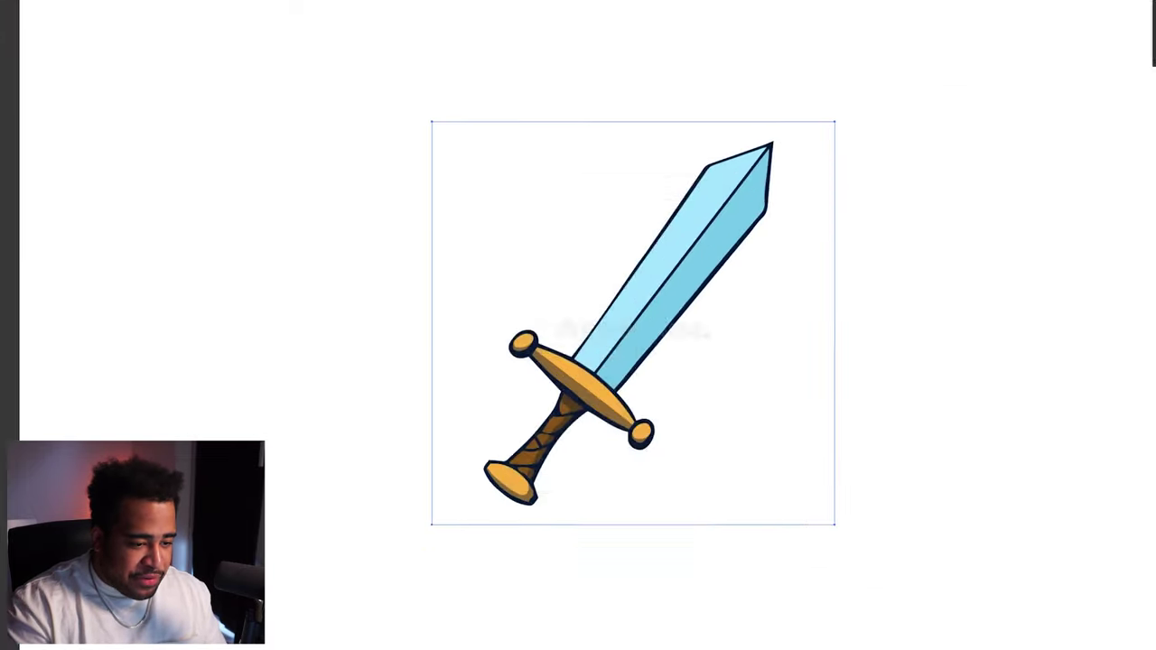
Step: Inspect the mosaic's white background tiles and hide the original sword image beneath the mosaic group in Layer 1
click(801, 371)
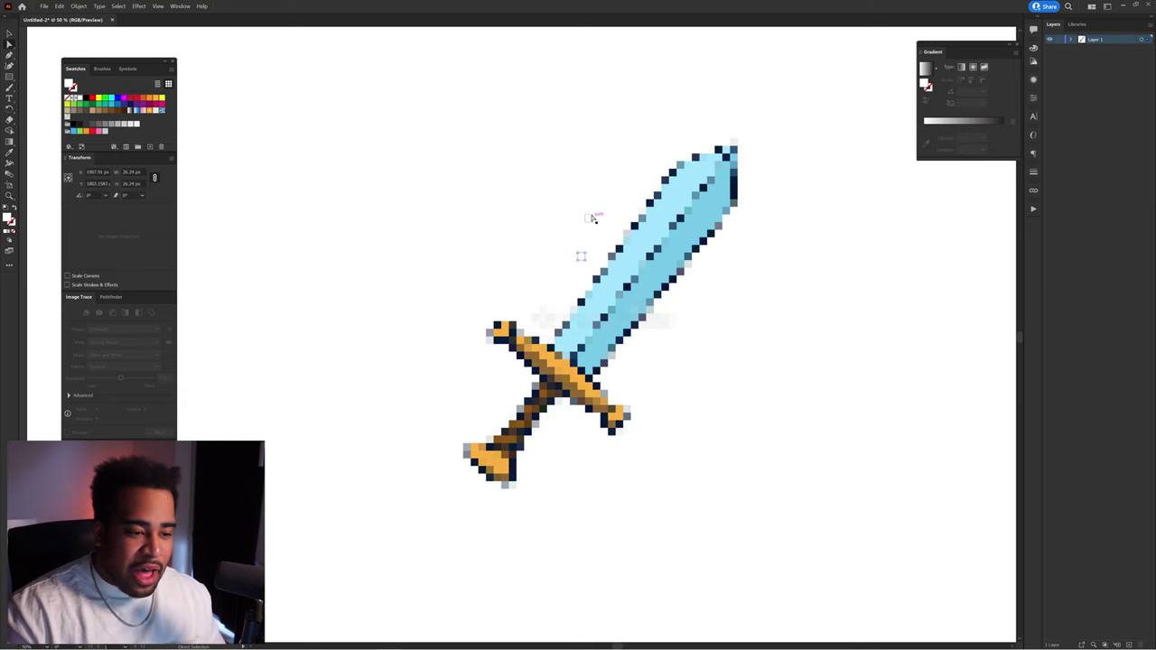
key(ctrl+0)
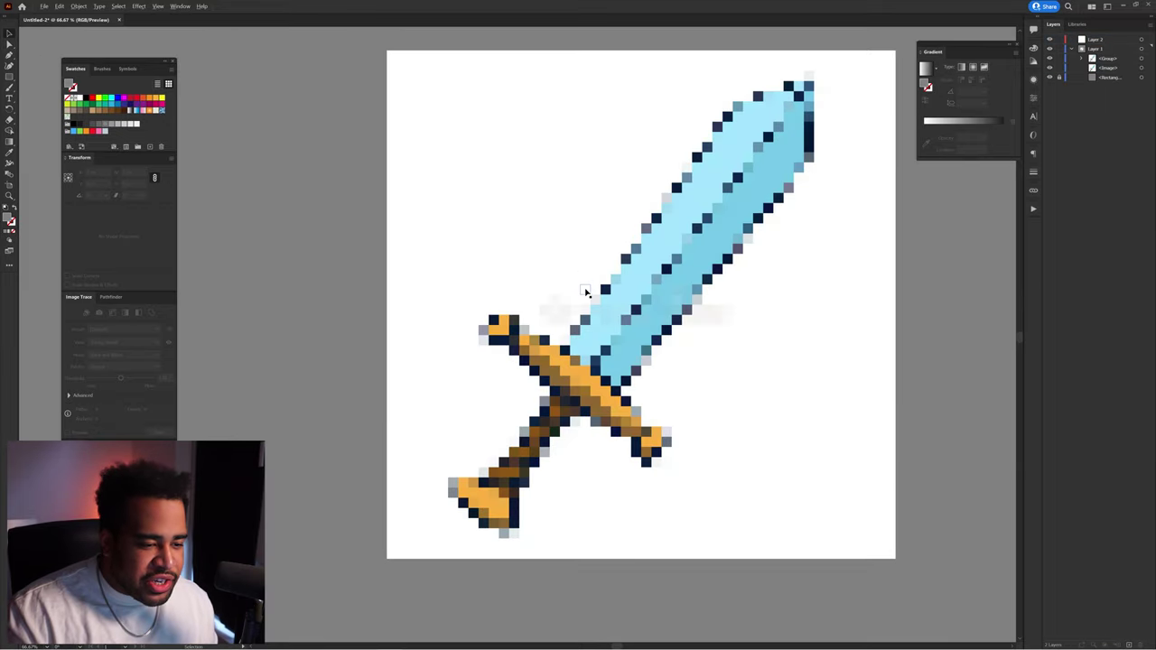
key(ctrl+minus)
key(ctrl+minus)
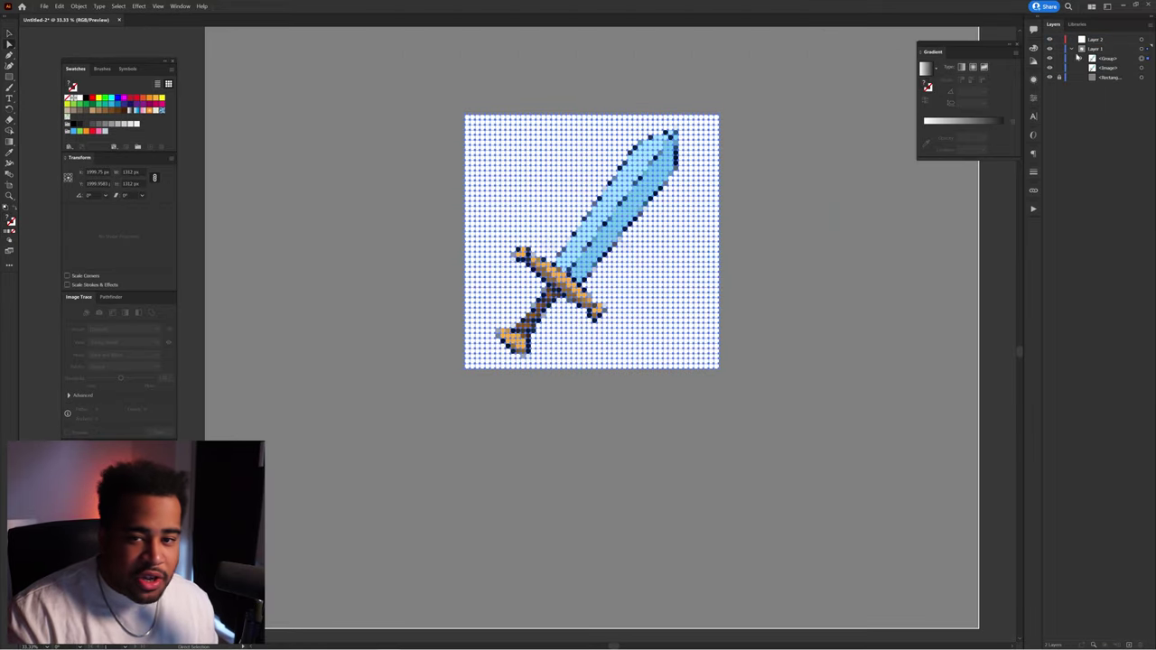
click(1050, 69)
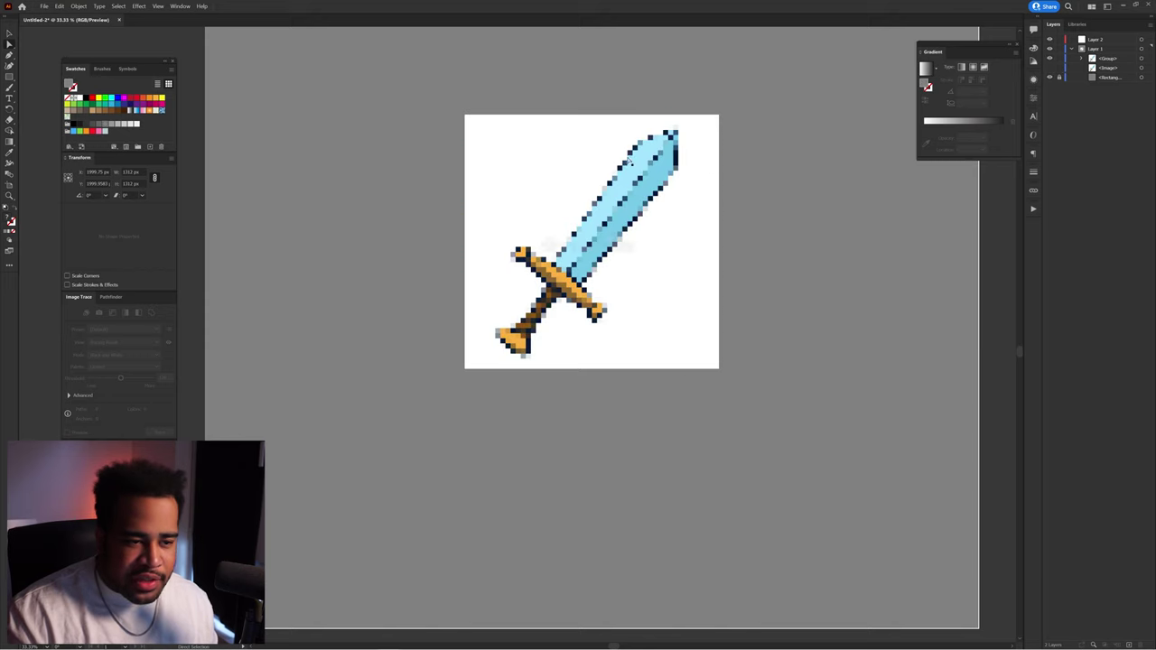
Step: Select all mosaic tiles sharing the white background's fill color and delete them, clearing the leftover off-white patches beside the blade too
click(527, 162)
click(119, 6)
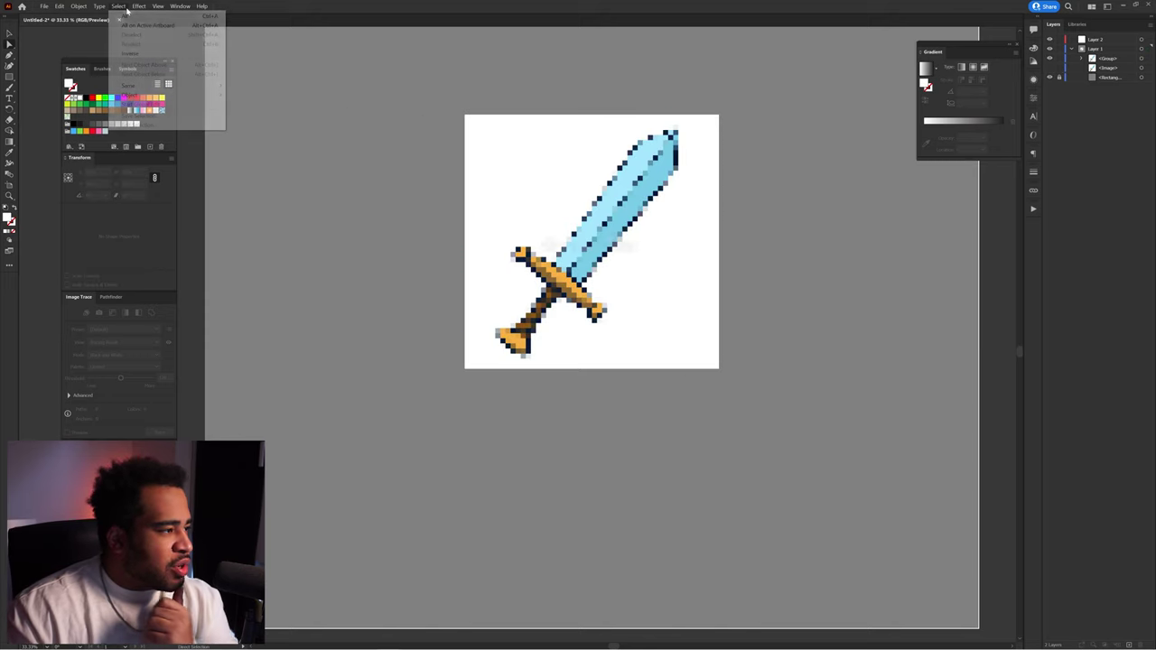
mouse_move(208, 85)
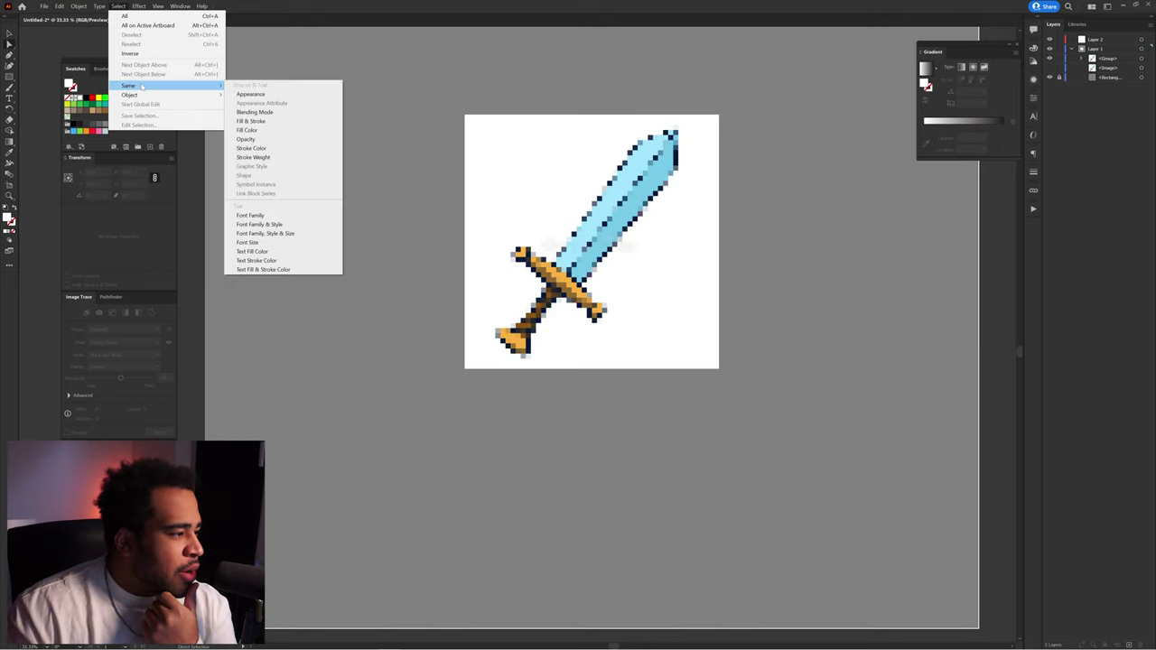
click(261, 132)
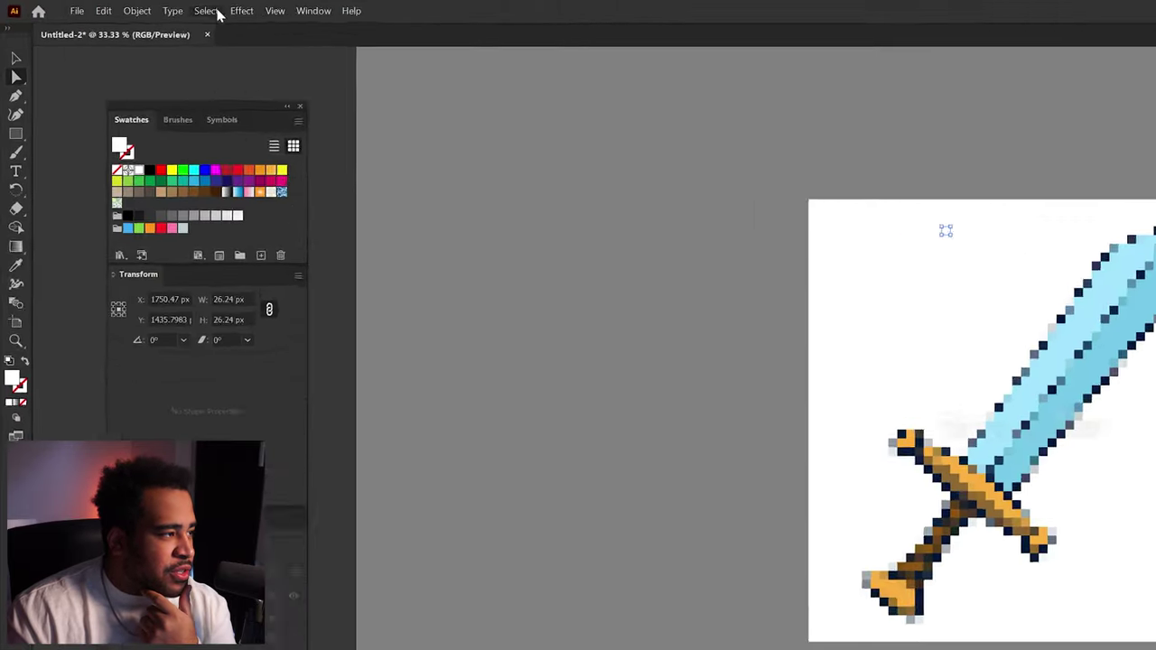
click(118, 5)
mouse_move(205, 94)
click(503, 258)
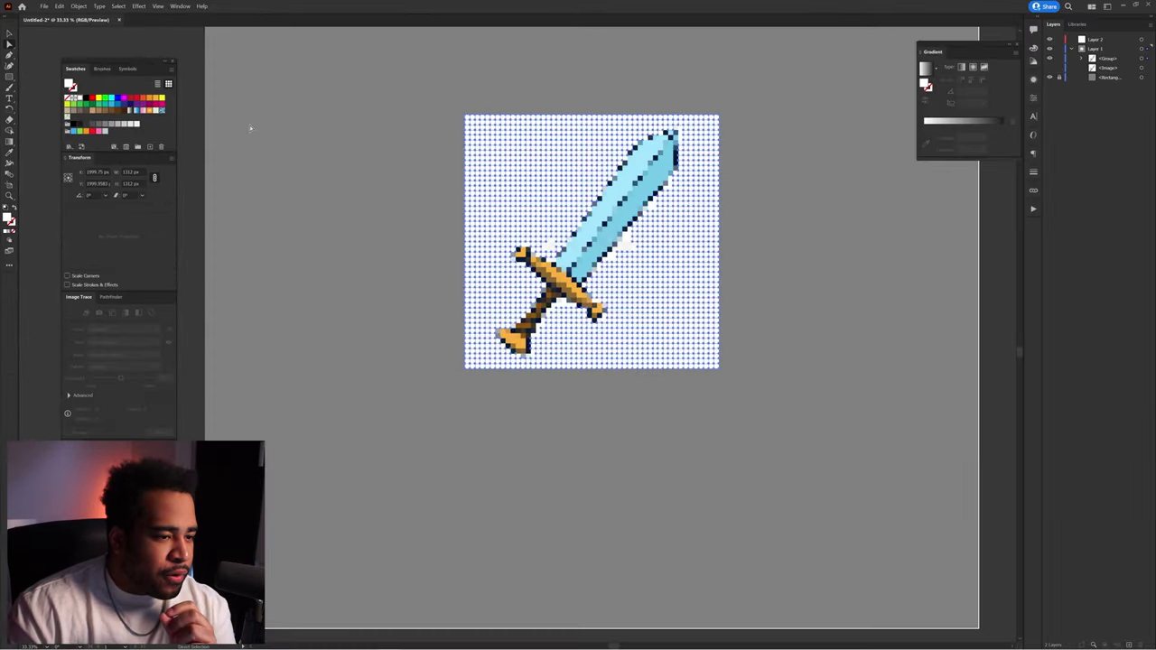
key(Delete)
scroll(593, 226, up, 2)
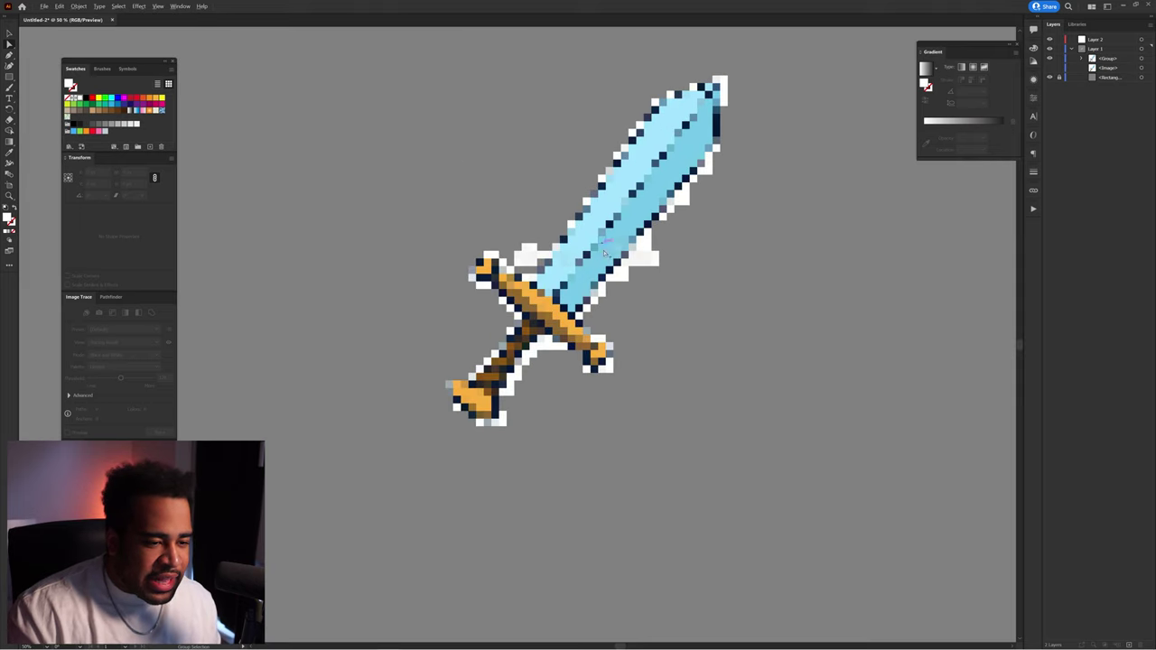
click(119, 6)
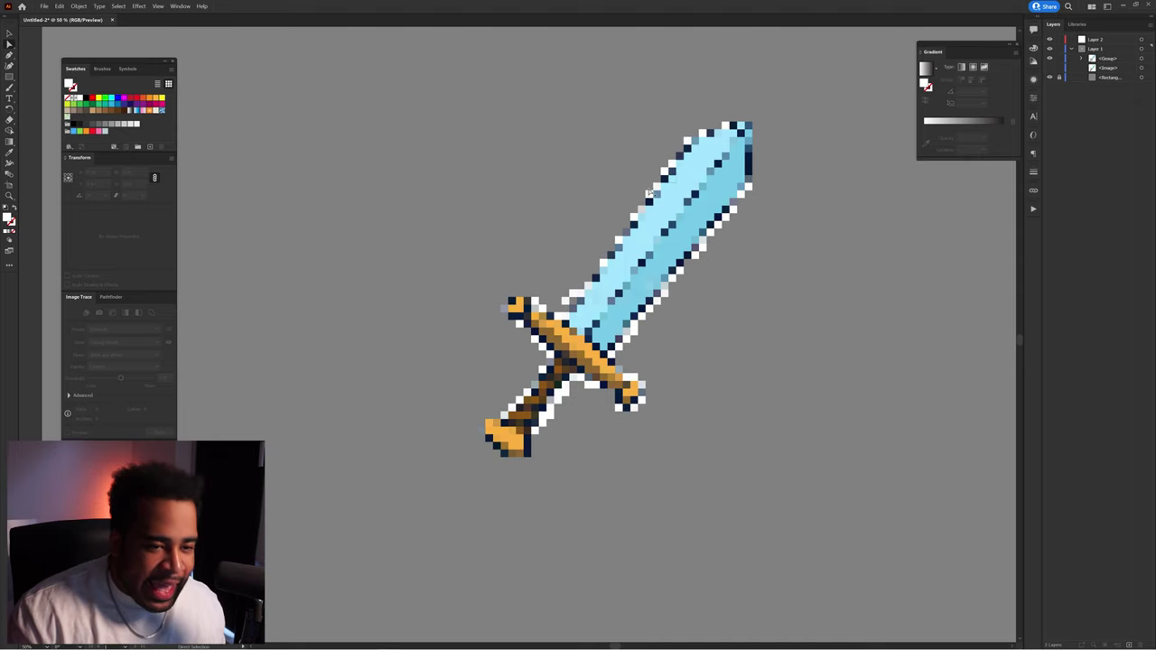
Step: Recolor the white and uneven tiles around the blade's edge with the dark navy sampled from its outline
scroll(733, 124, up, 1)
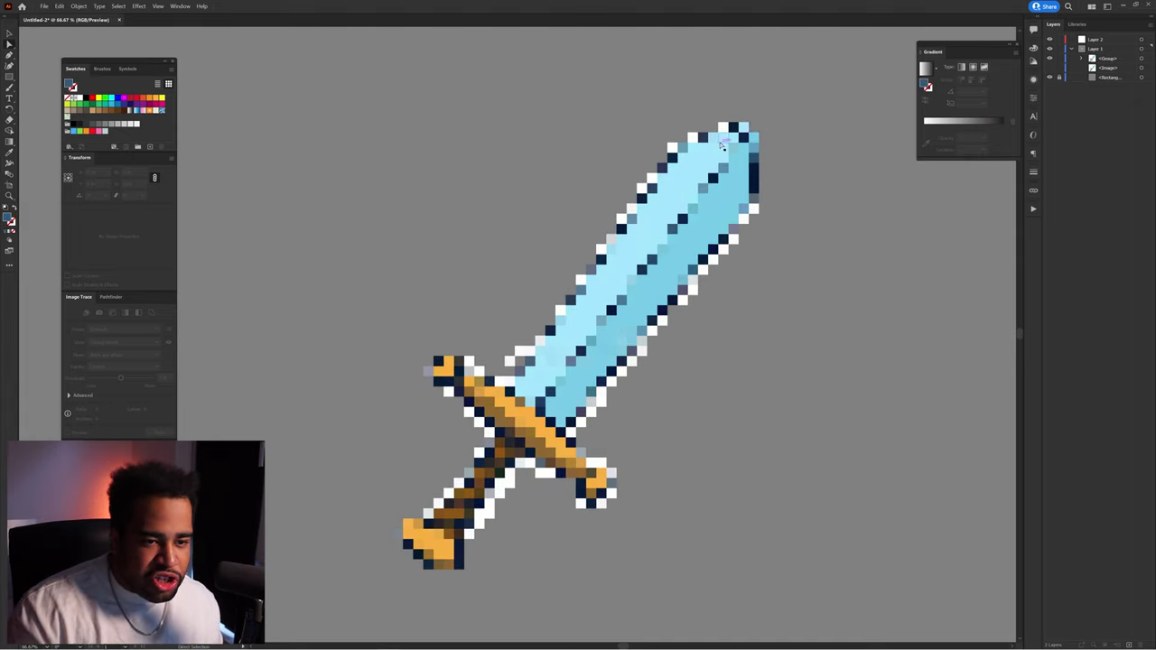
click(732, 128)
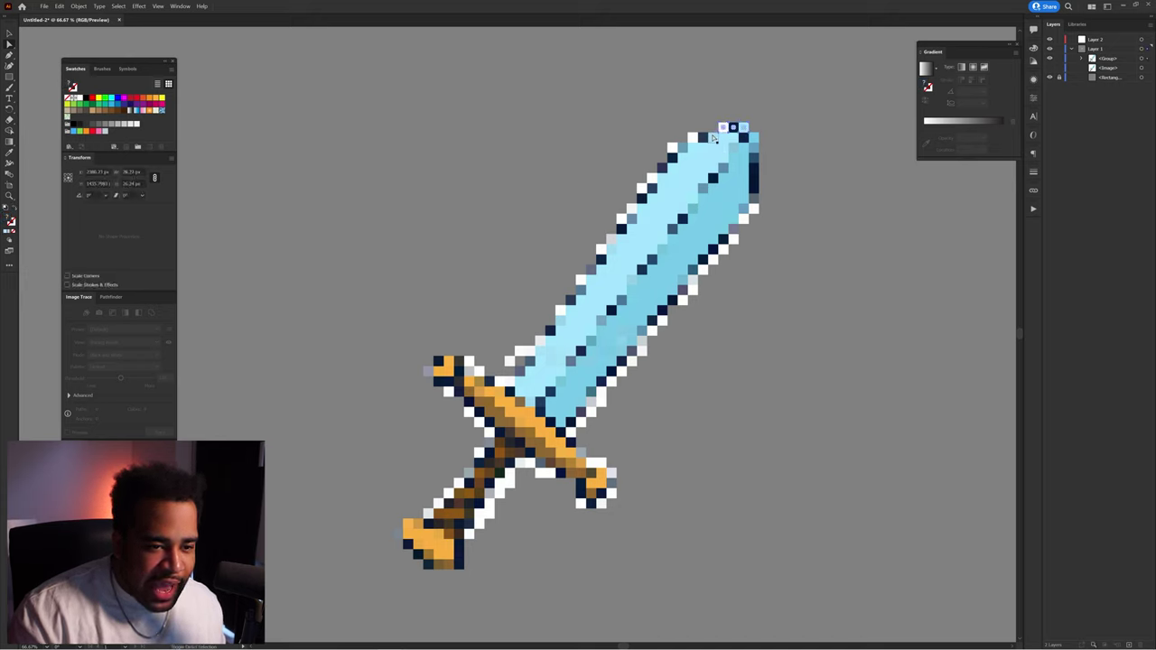
click(672, 148)
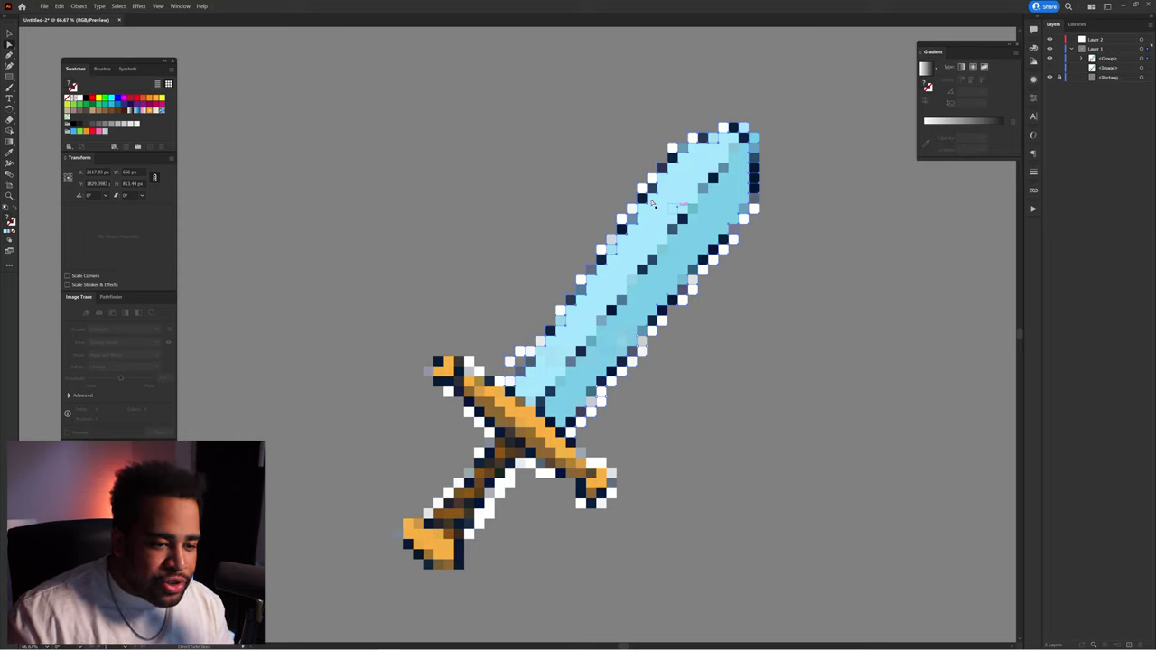
click(757, 171)
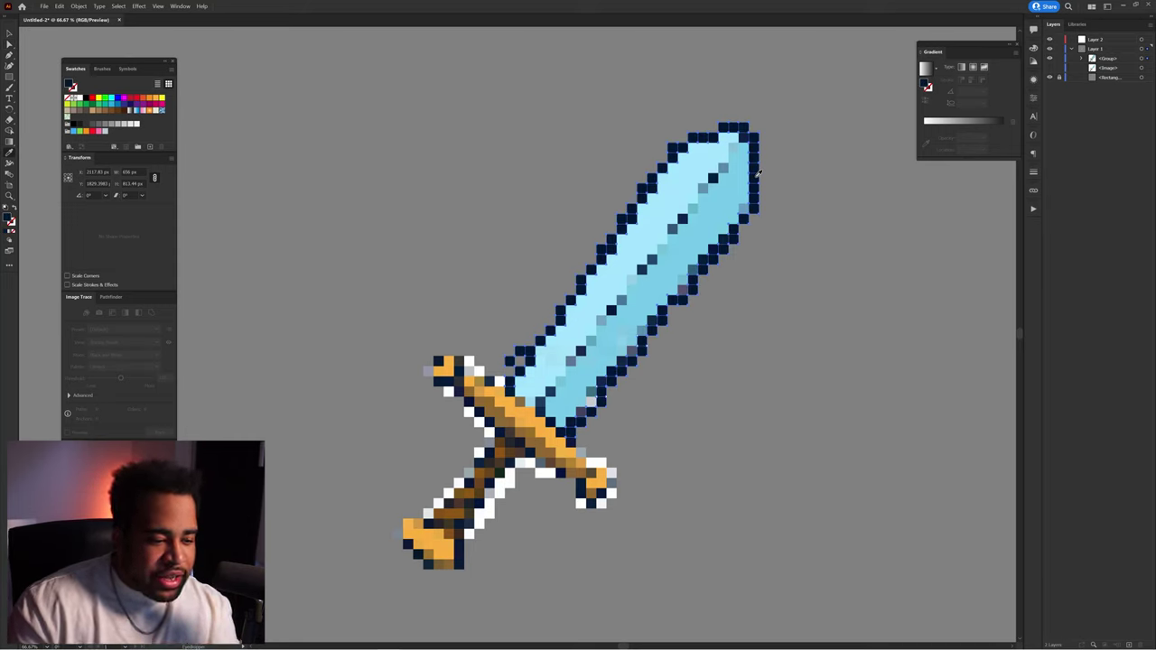
key(ctrl+shift+a)
scroll(813, 184, down, 3)
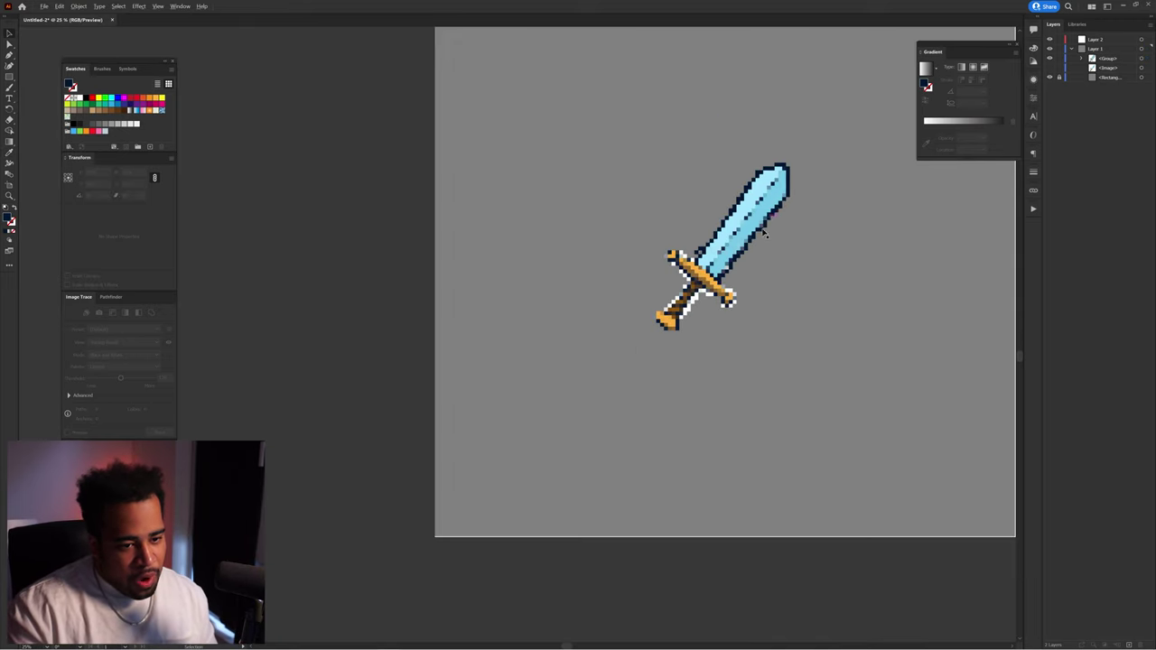
Step: Recolor the stray light gray tile on the blade's lower edge near the guard with the navy outline color
scroll(769, 223, up, 4)
click(688, 305)
key(i)
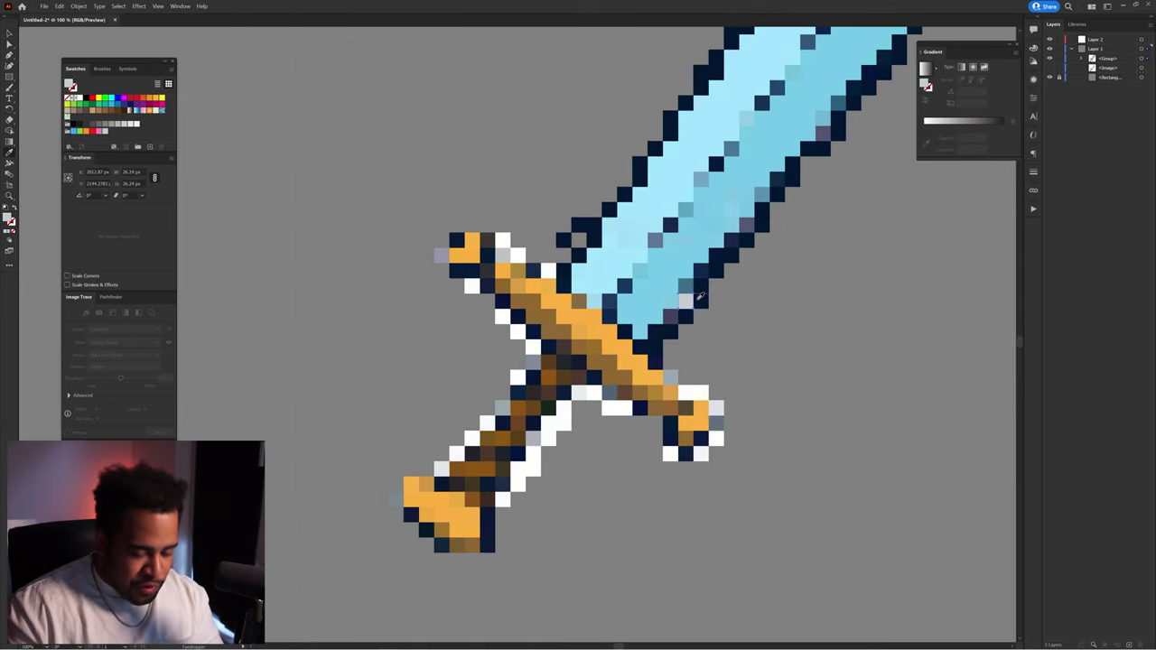
key(ctrl+shift+a)
scroll(632, 262, down, 4)
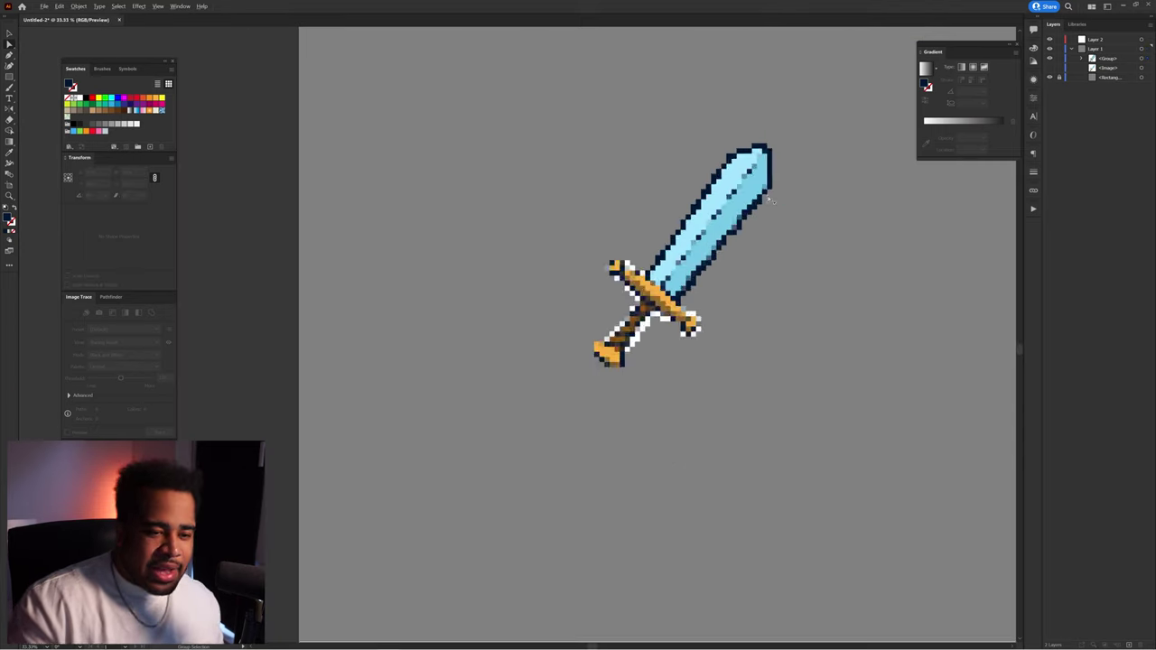
Step: Select the outline tiles around the guard, grip and pommel and fill them with the dark brown sampled from the grip
scroll(670, 269, up, 2)
scroll(676, 227, up, 1)
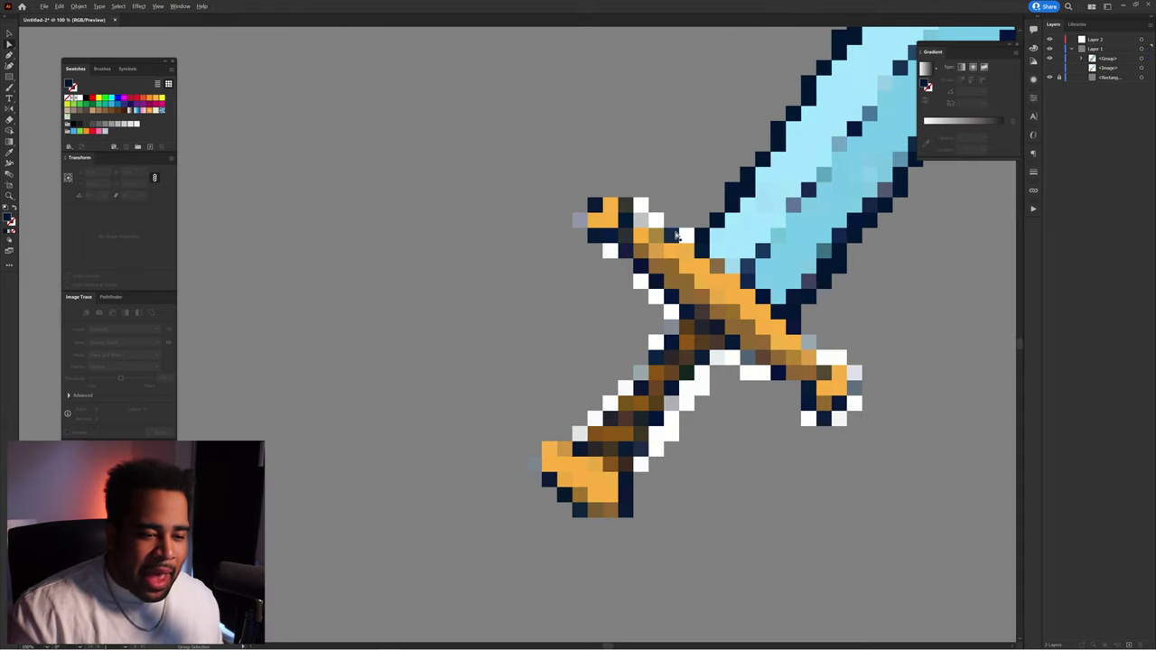
click(680, 235)
click(702, 341)
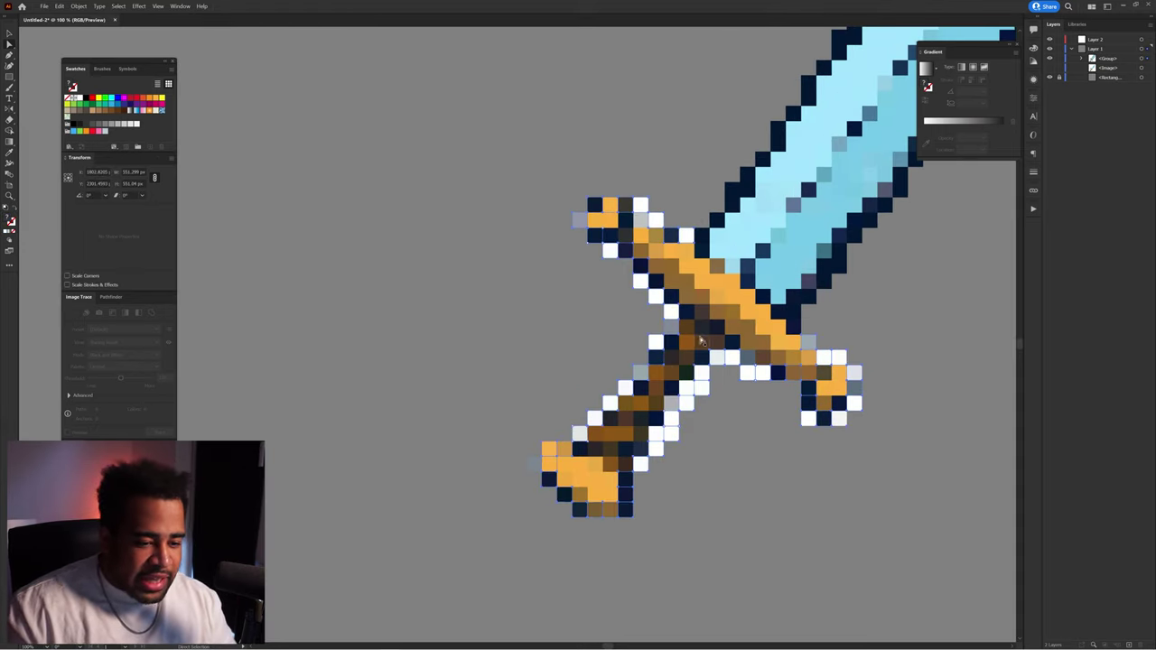
click(672, 354)
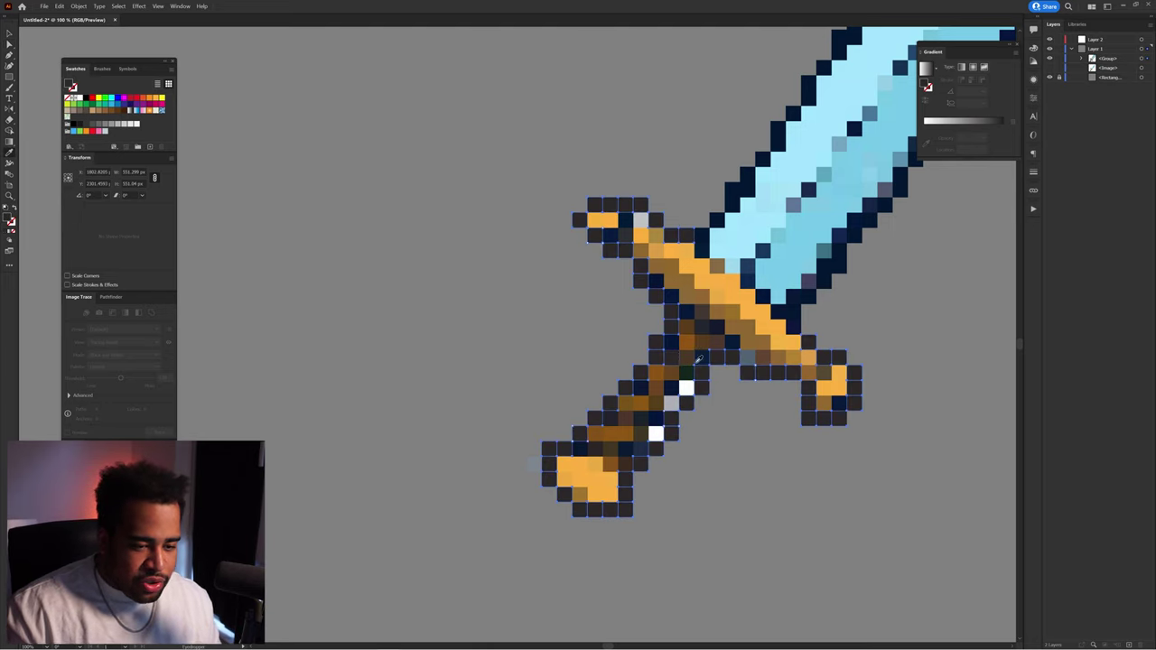
Step: Darken the fill of the selected guard and grip outline tiles to a warmer near-black brown
double_click(9, 219)
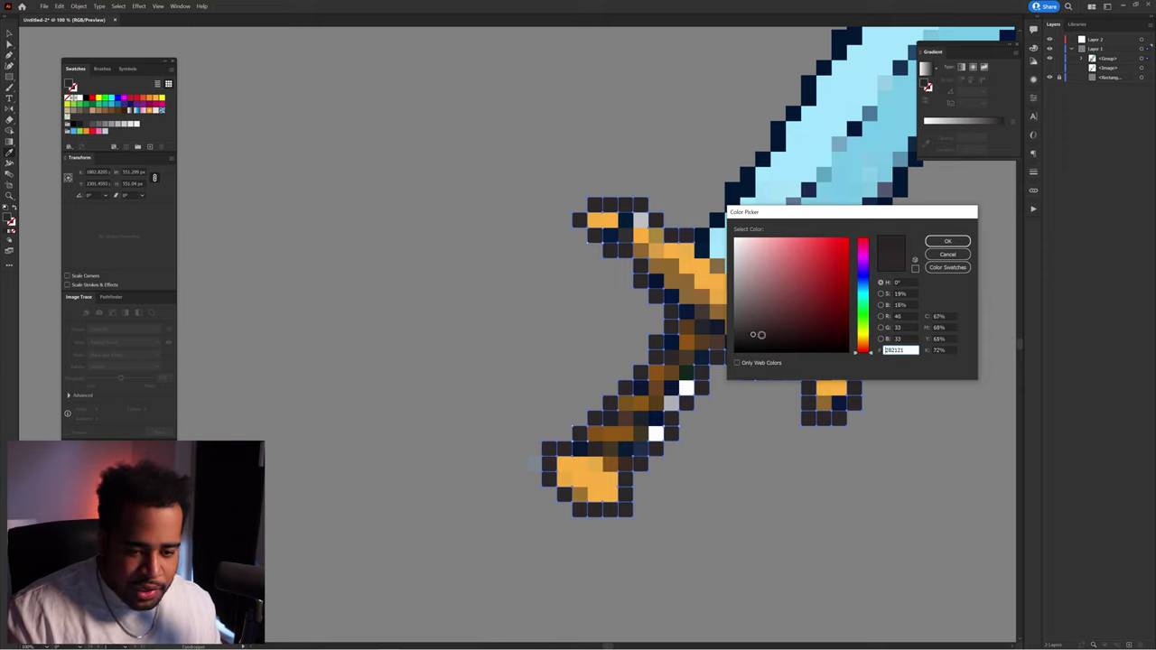
drag(855, 351, 858, 352)
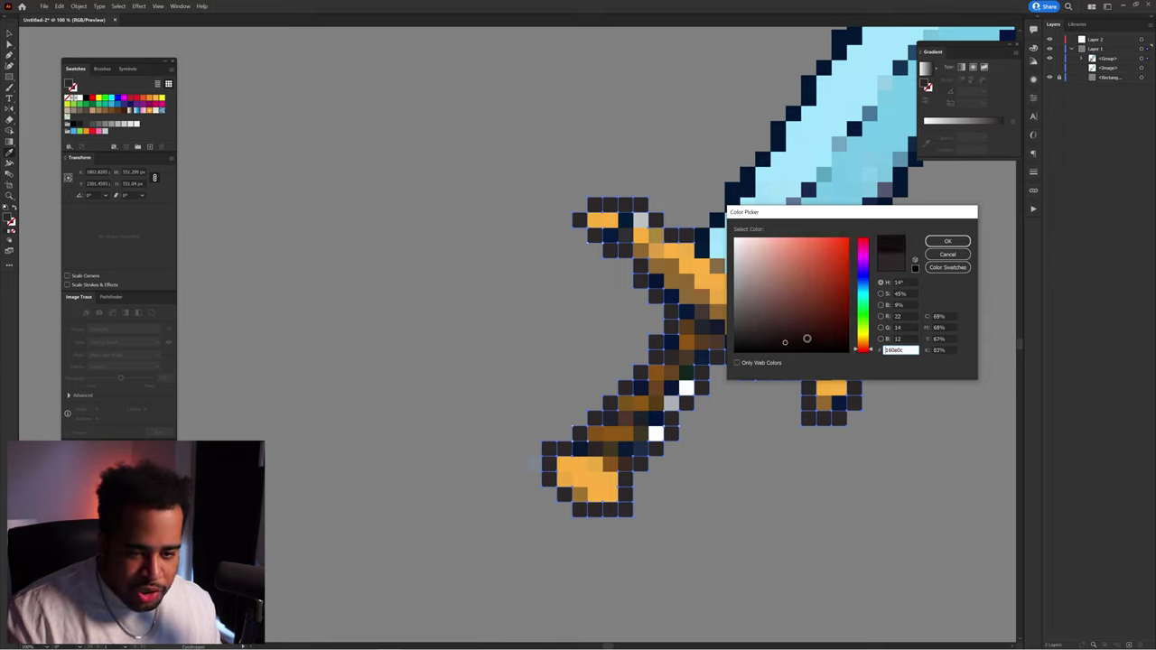
click(930, 243)
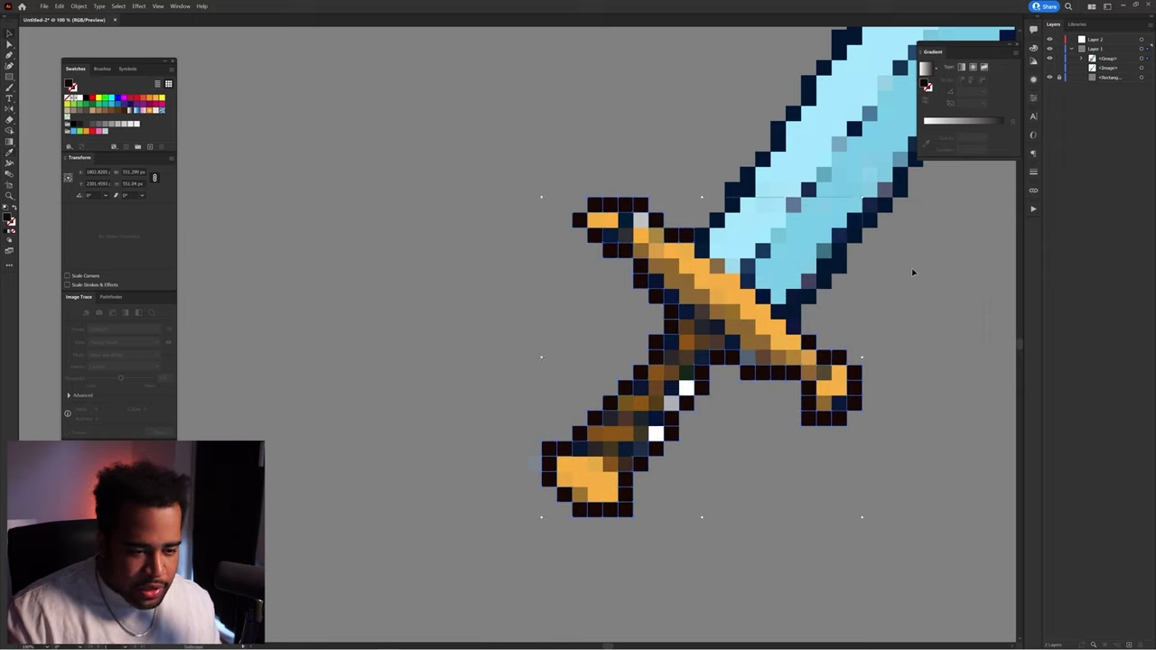
key(ctrl+0)
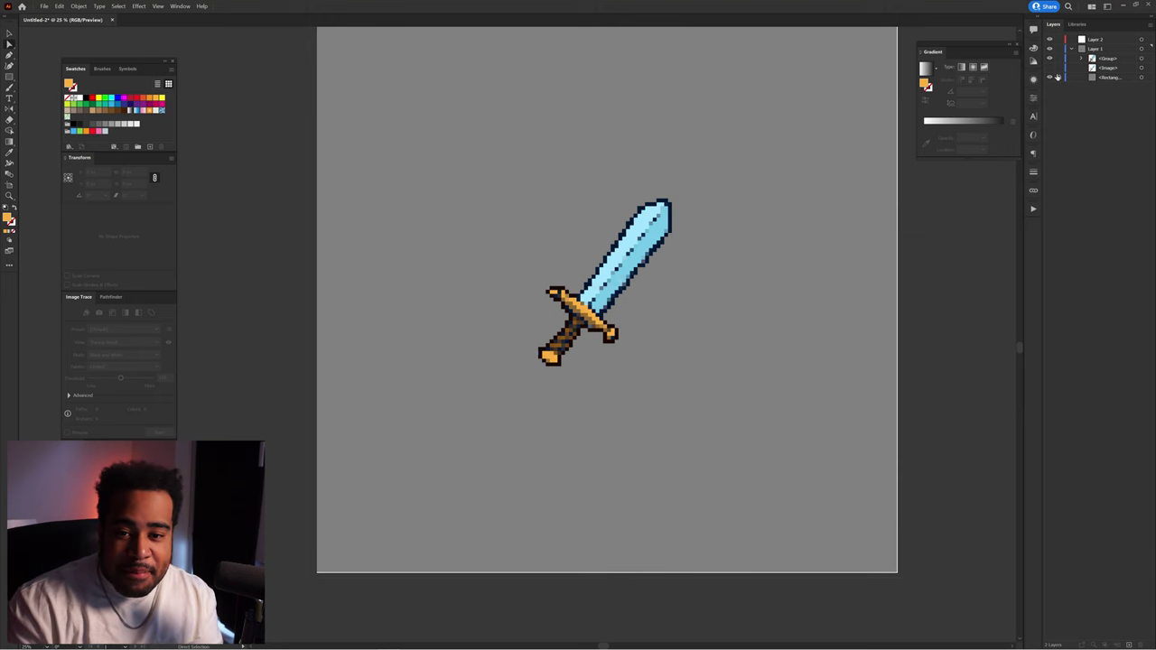
Step: Show the original sword image again and arrange it to the right of the pixel sword for a side-by-side comparison
click(1052, 77)
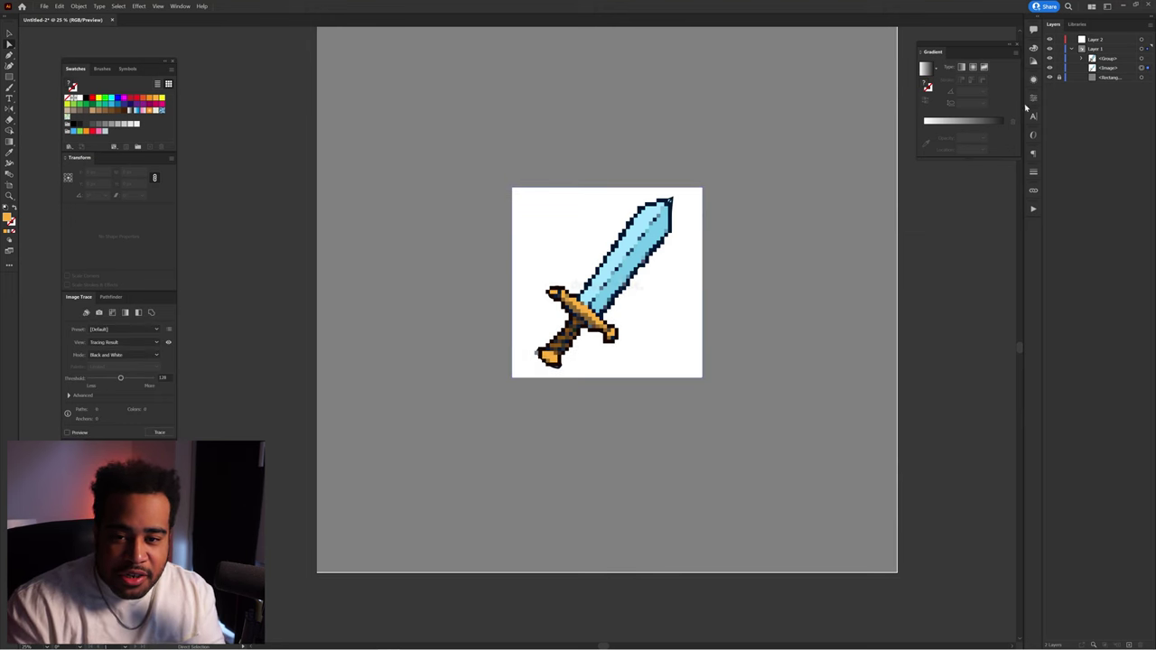
drag(628, 311, 802, 308)
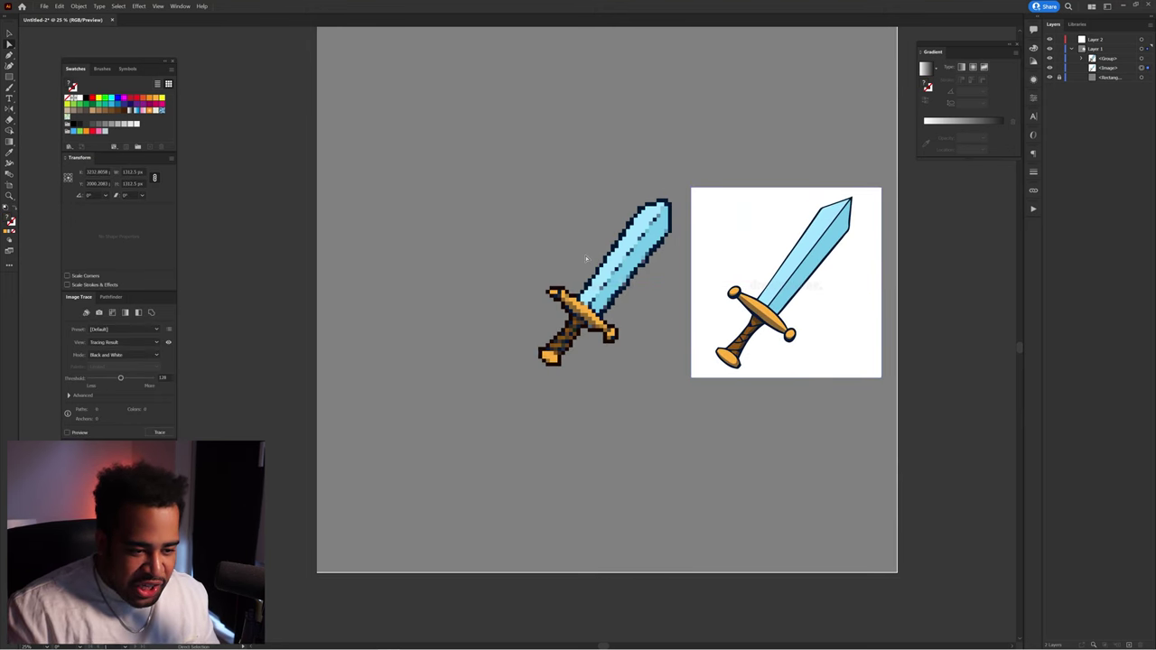
click(630, 271)
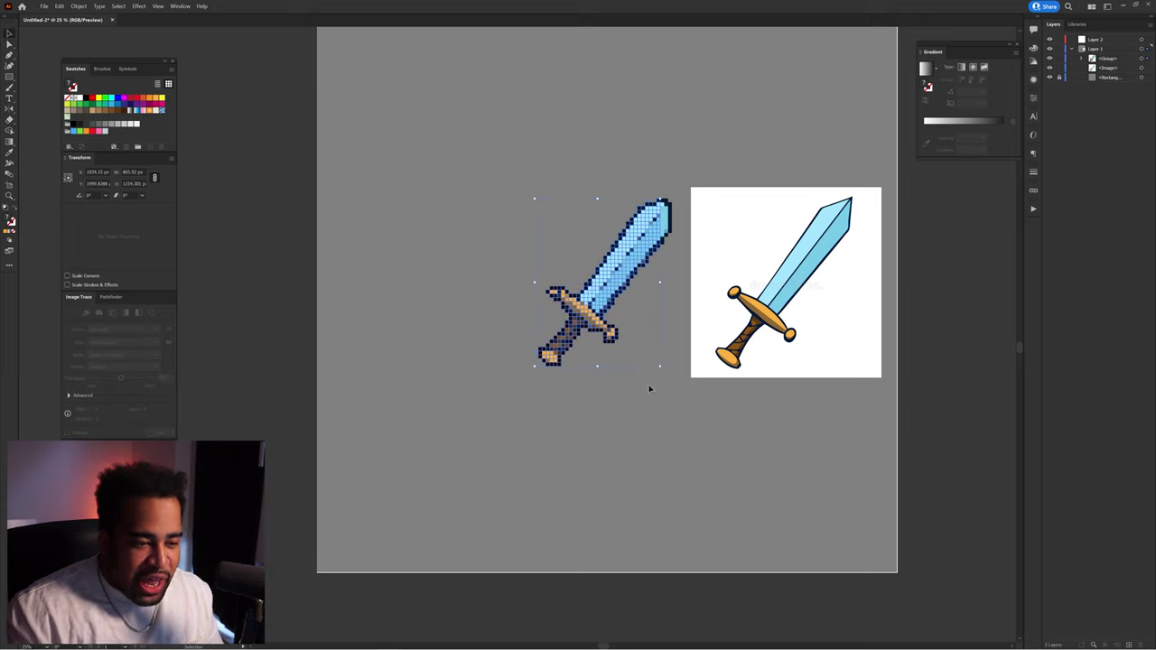
drag(657, 283, 584, 282)
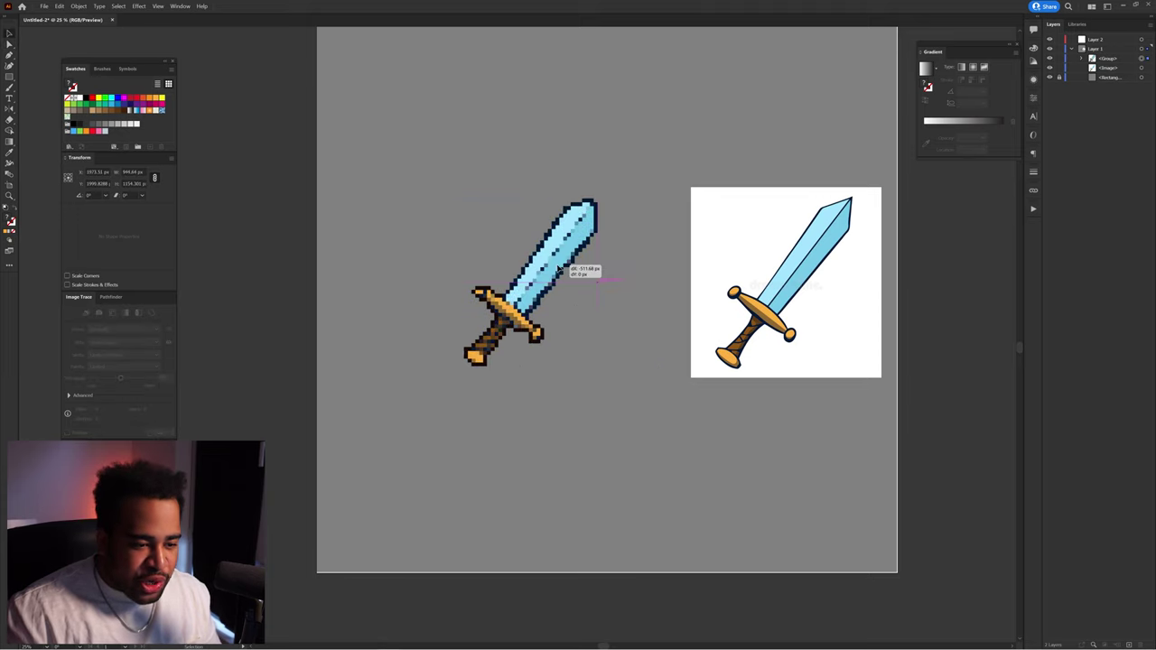
drag(766, 243, 735, 243)
click(669, 162)
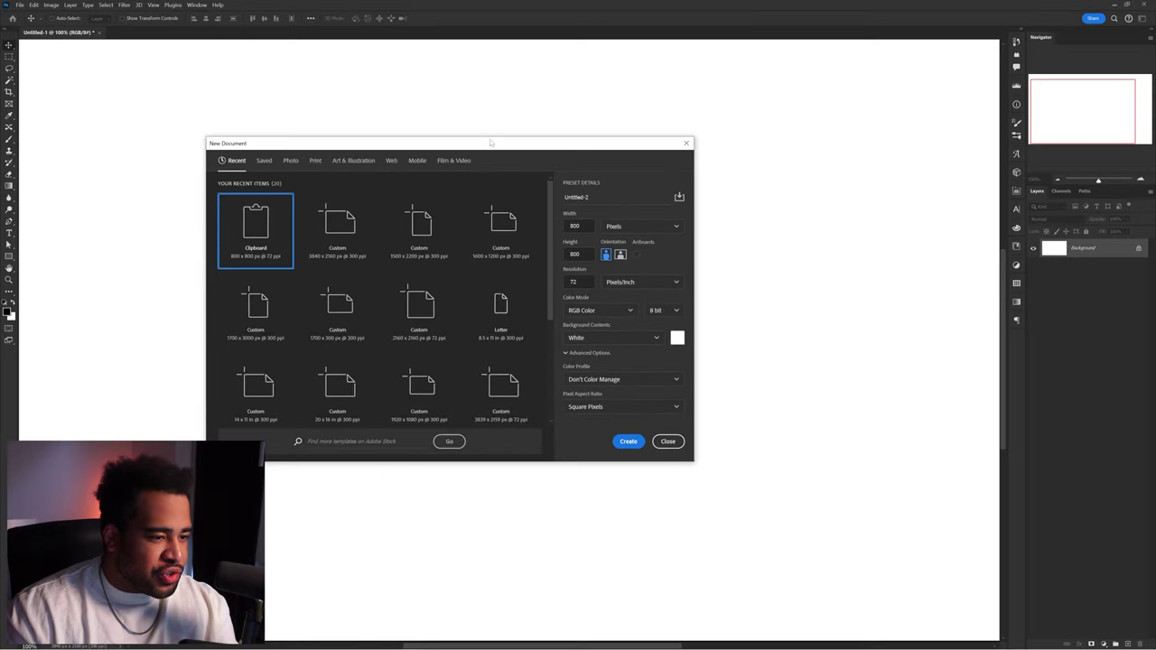
Step: In Photoshop, create a new 100 by 100 pixel RGB document at 72 pixels per inch with a white background
drag(528, 151, 667, 85)
click(774, 158)
click(763, 161)
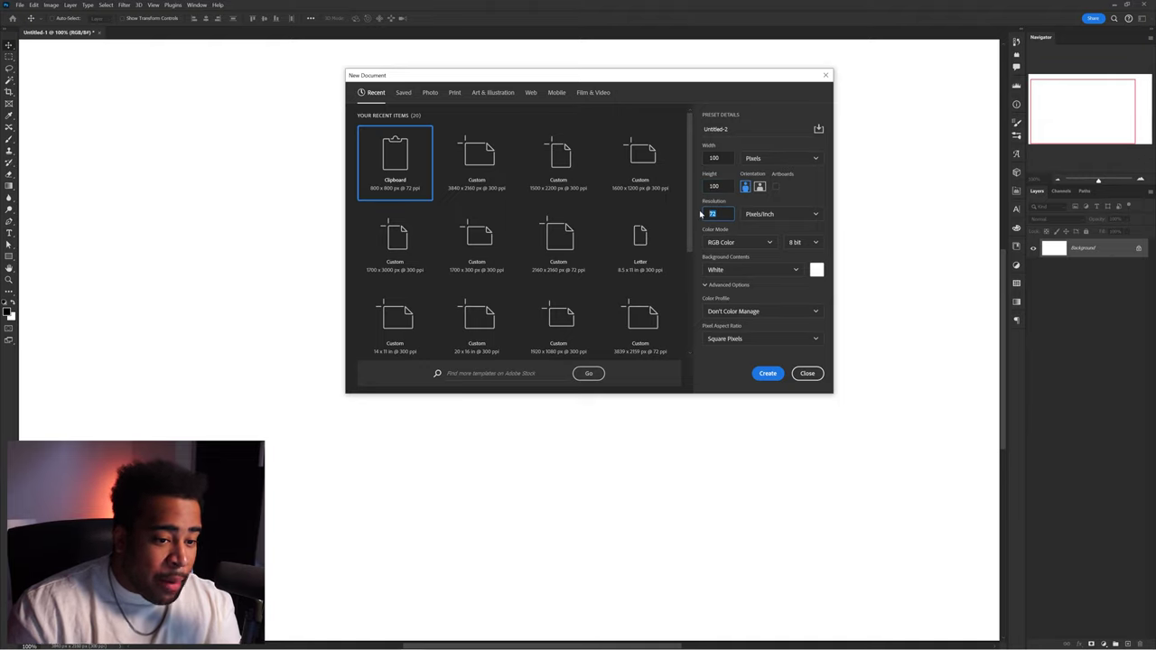
click(767, 374)
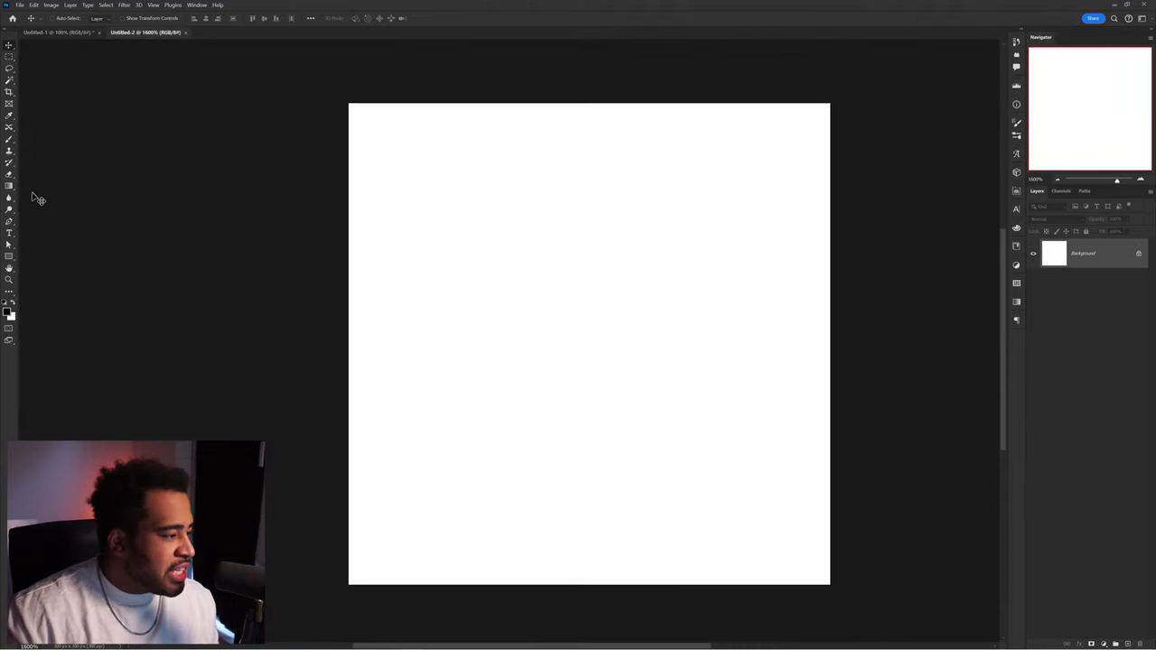
Step: Draw a 100 by 100 px rectangle covering the whole canvas and fill it with medium gray
right_click(9, 256)
click(45, 257)
drag(344, 99, 825, 583)
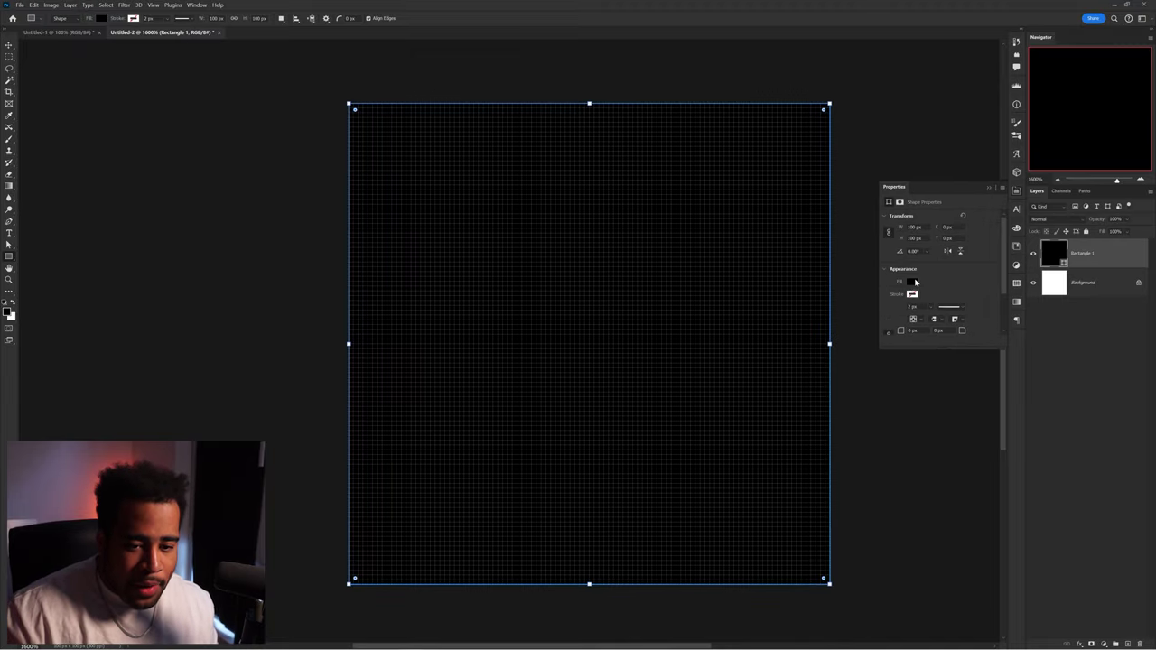
click(912, 282)
click(895, 325)
key(v)
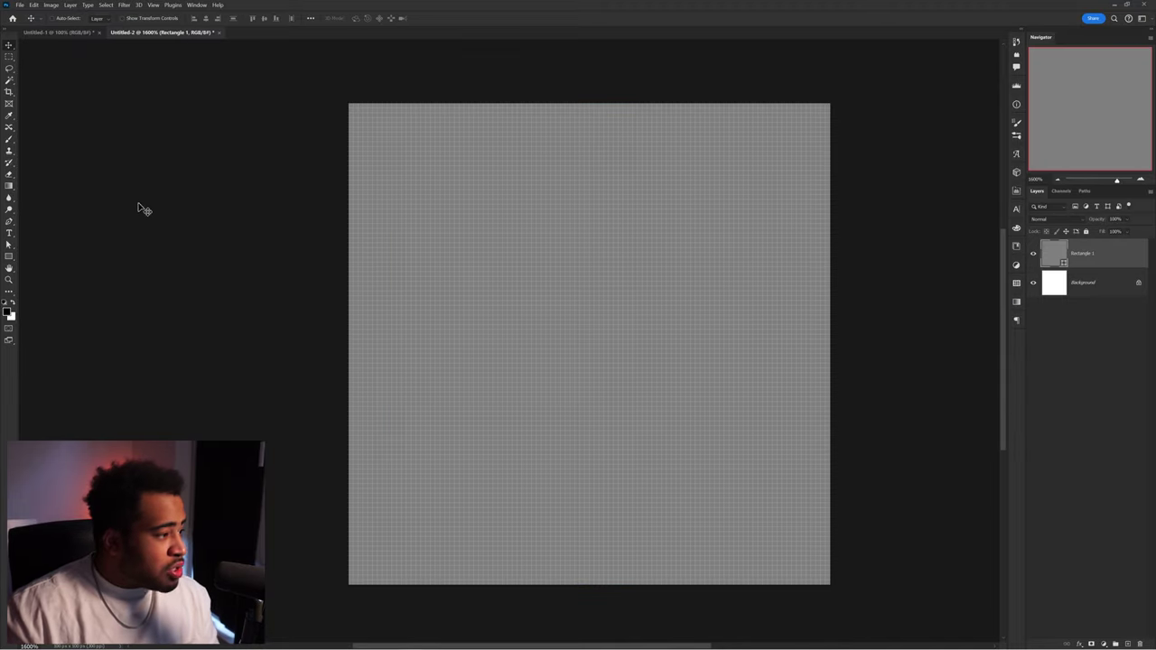
Step: Draw a large circle centered on the gray canvas with the Ellipse tool
right_click(9, 260)
click(41, 262)
drag(406, 157, 780, 532)
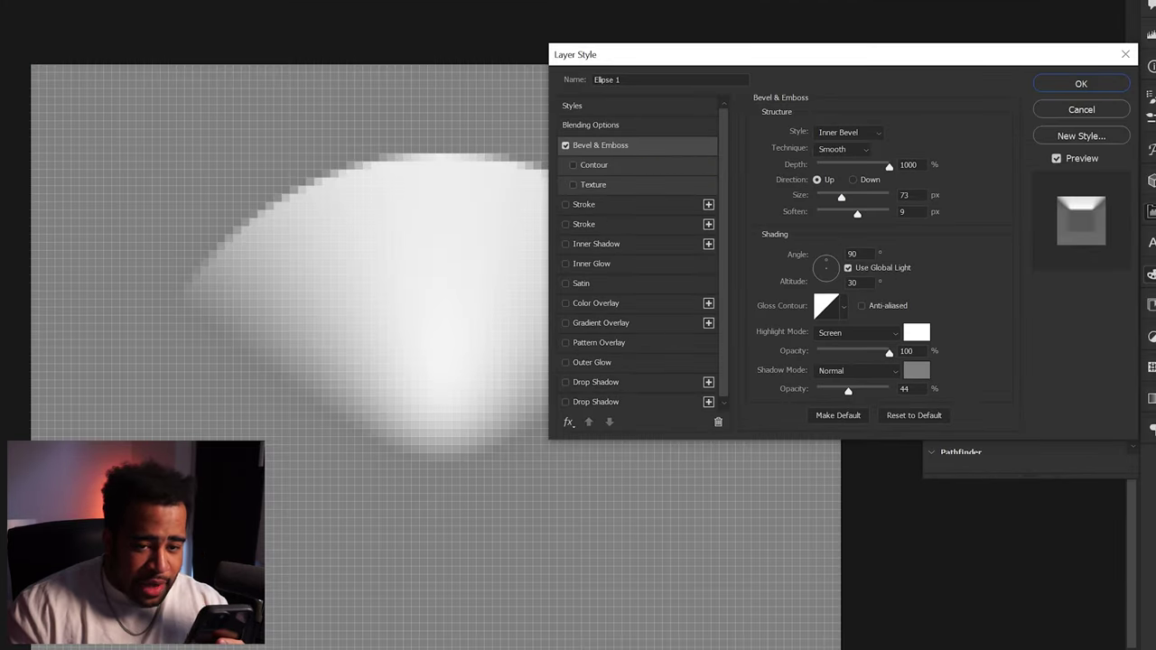
Step: Set the circle's Bevel & Emboss depth to 100%, soften to 0 px and size to 5 px
double_click(907, 164)
text(100)
key(Tab)
key(Tab)
text(0)
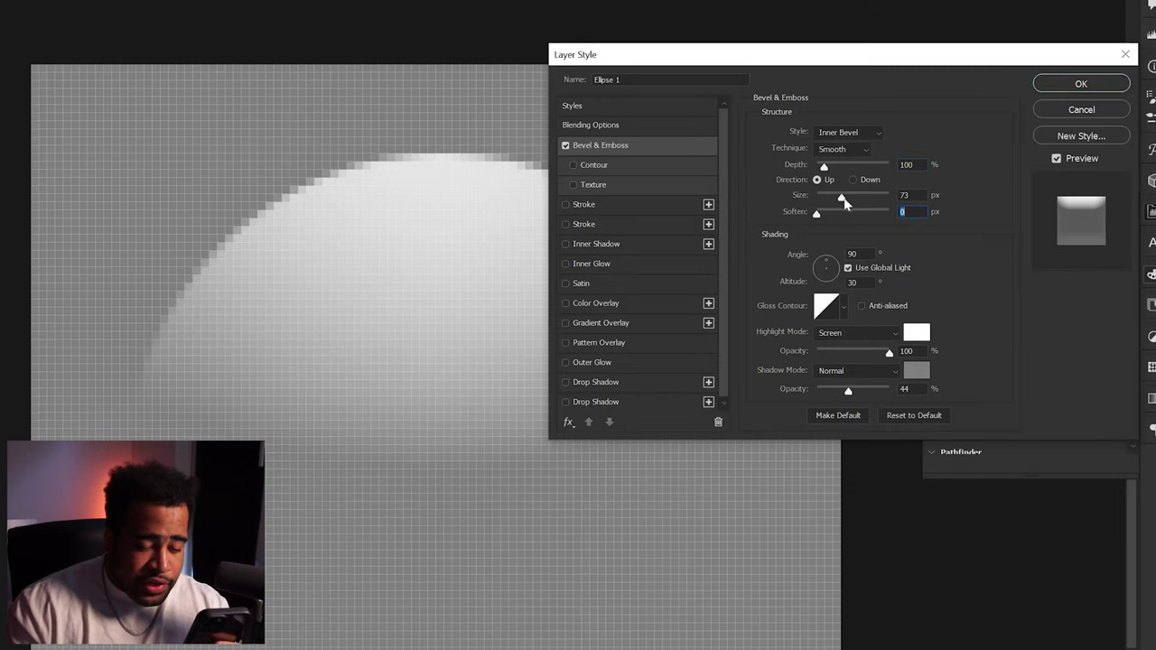
text(5)
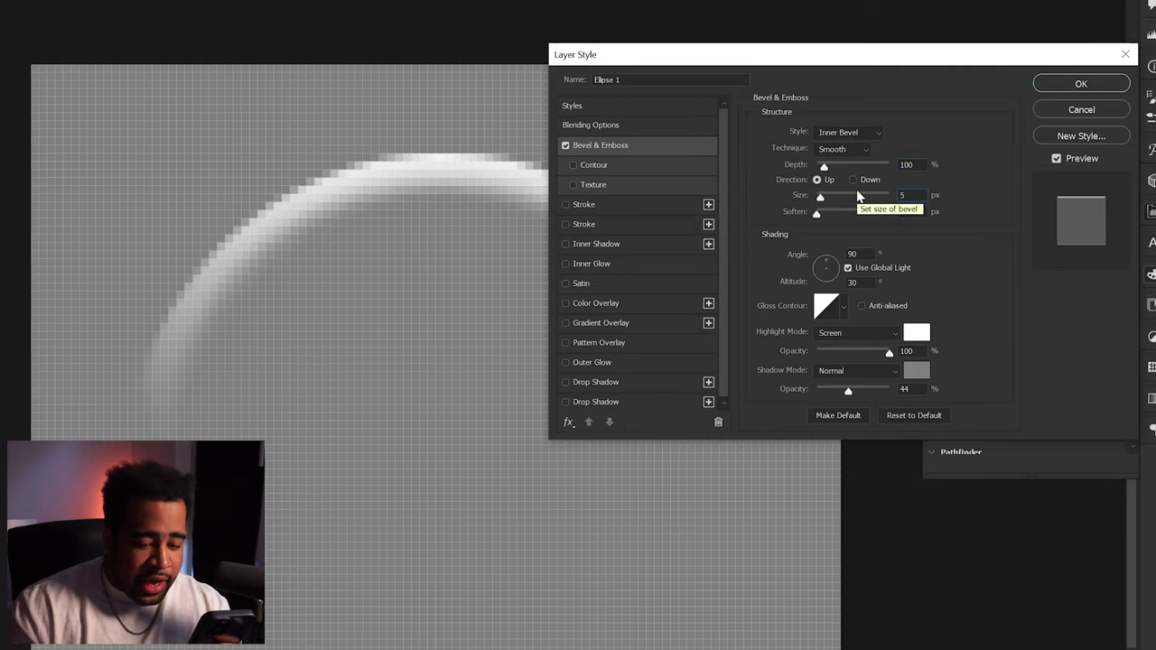
Step: Set the circle's bevel lighting angle to 141° and altitude to 42°, with a Screen highlight at 50% opacity
mouse_move(824, 264)
mouse_down()
mouse_move(831, 274)
mouse_move(822, 260)
mouse_up()
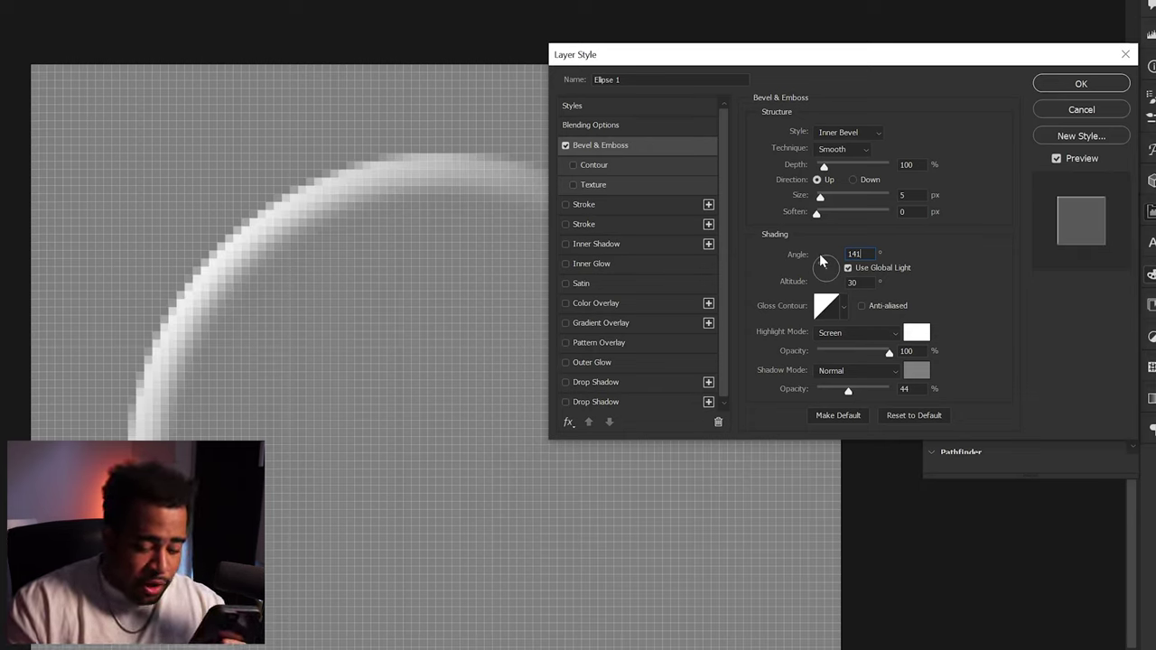
text(42)
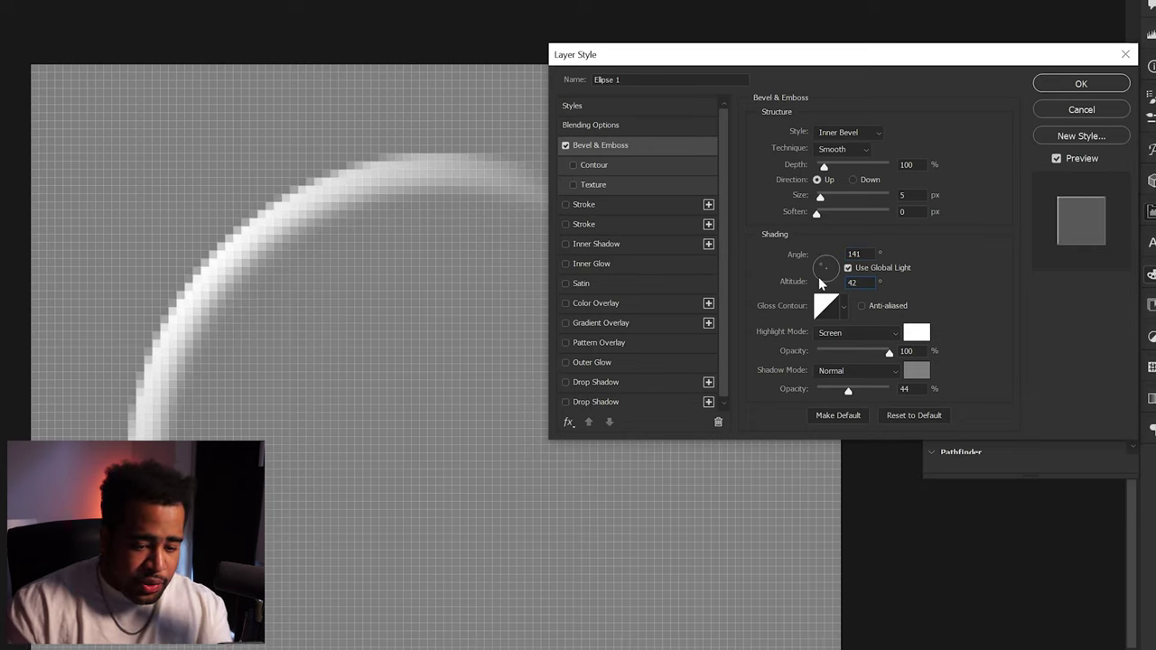
click(856, 333)
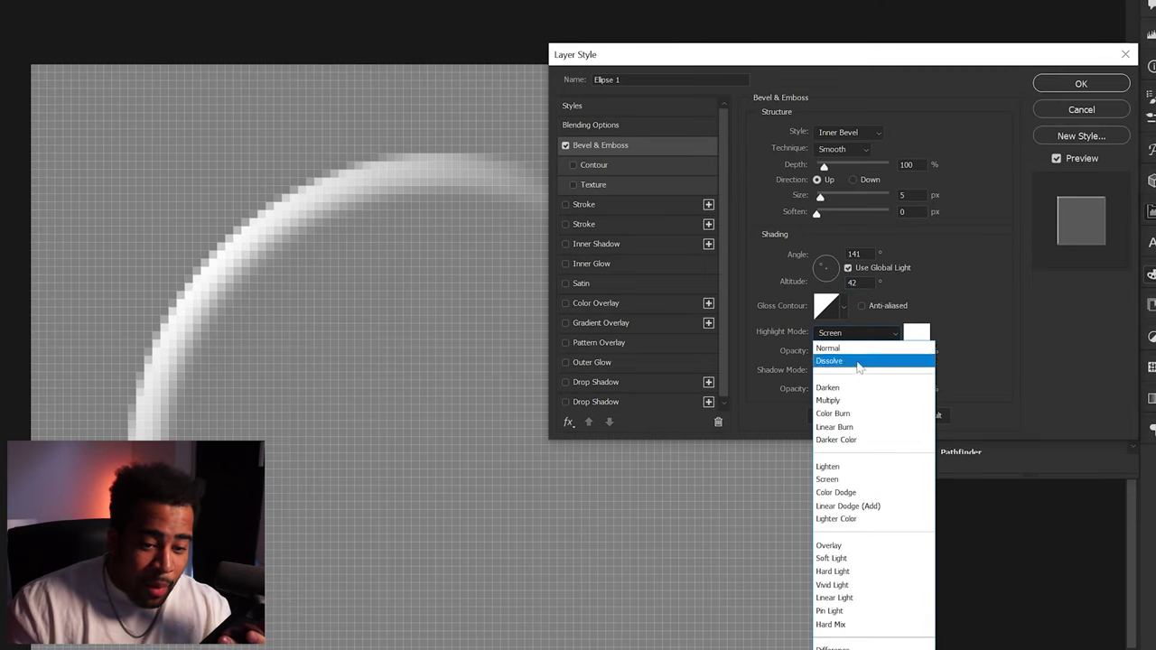
click(835, 478)
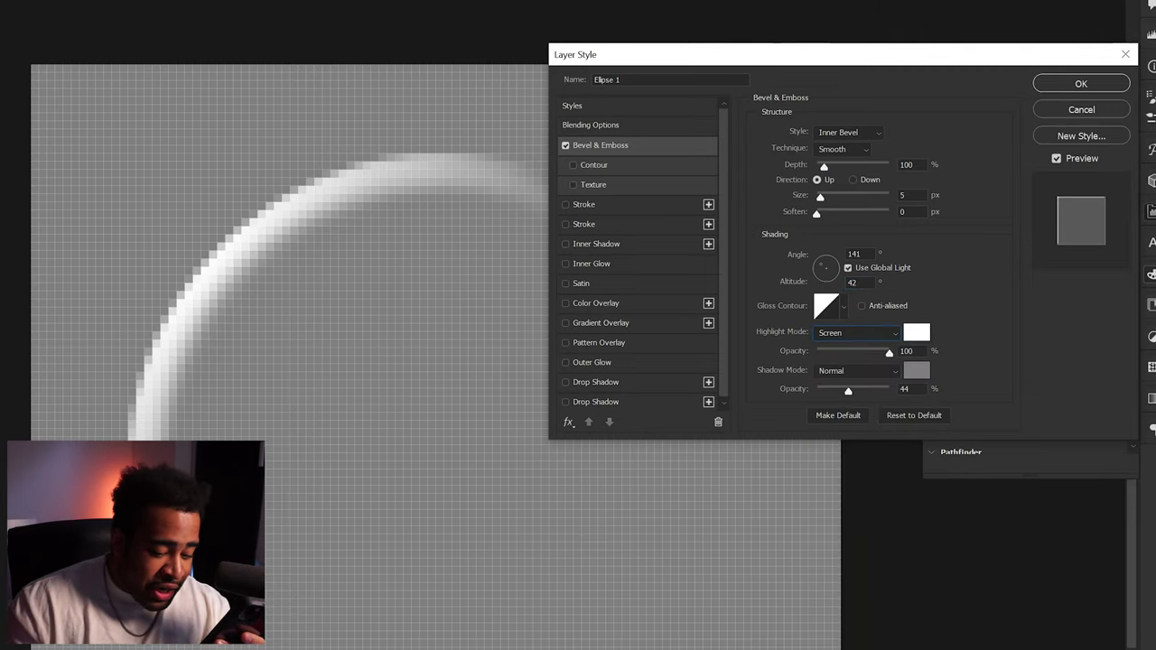
text(50)
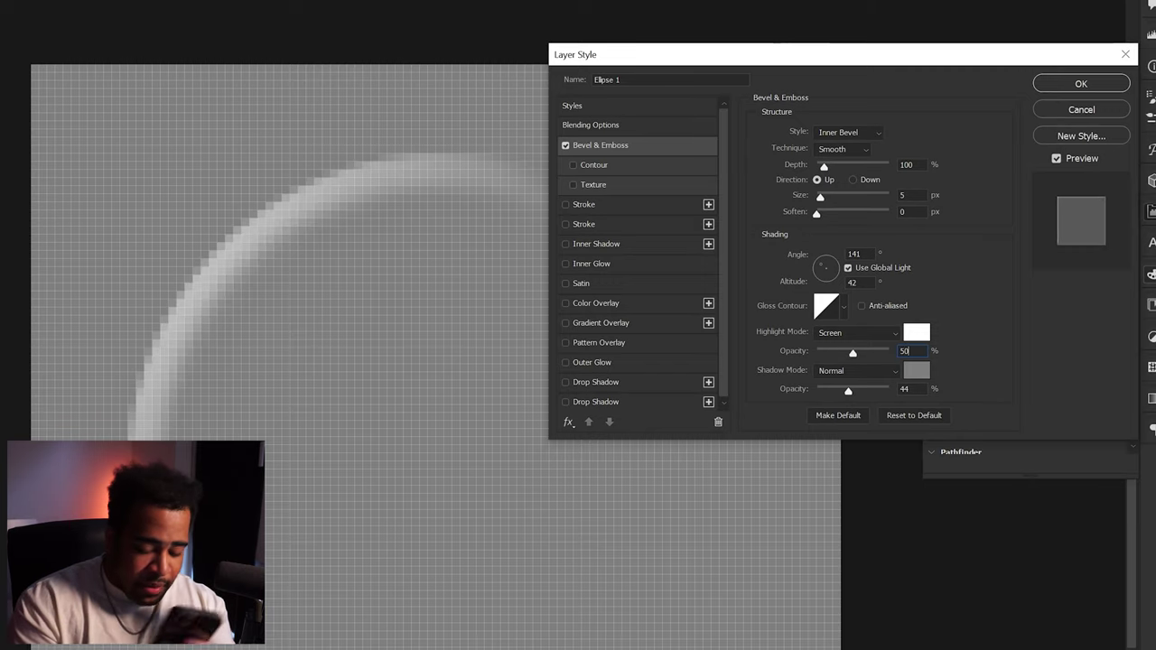
Step: Set the circle's bevel shadow to Multiply mode at 50% opacity with black as its color
click(856, 370)
click(828, 438)
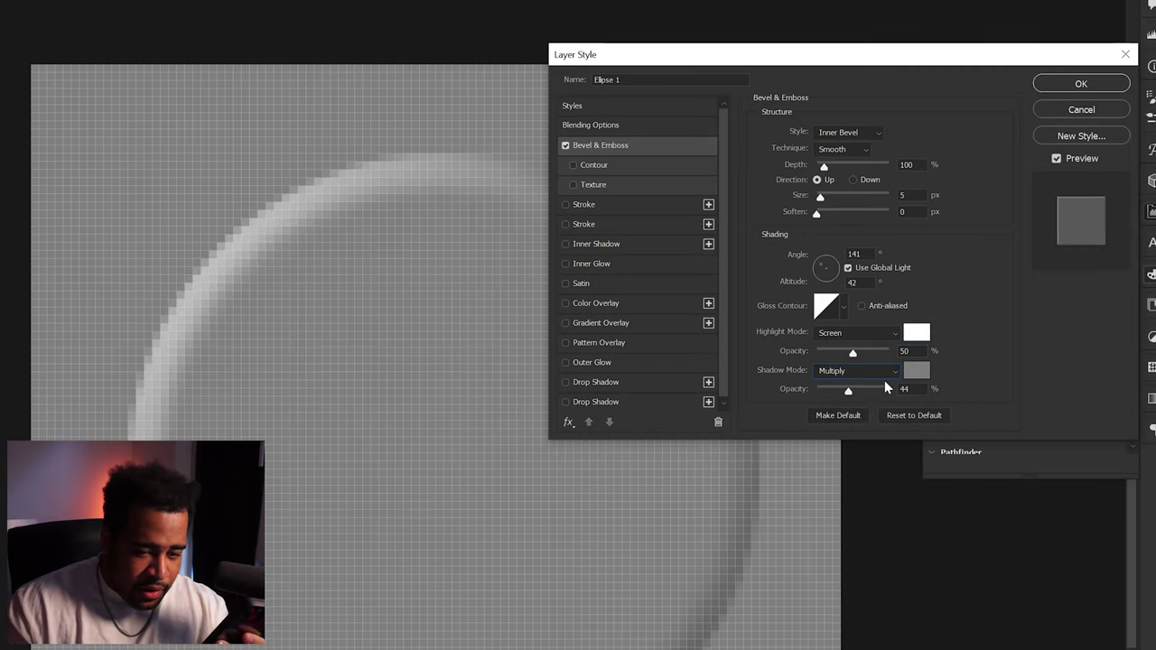
text(50)
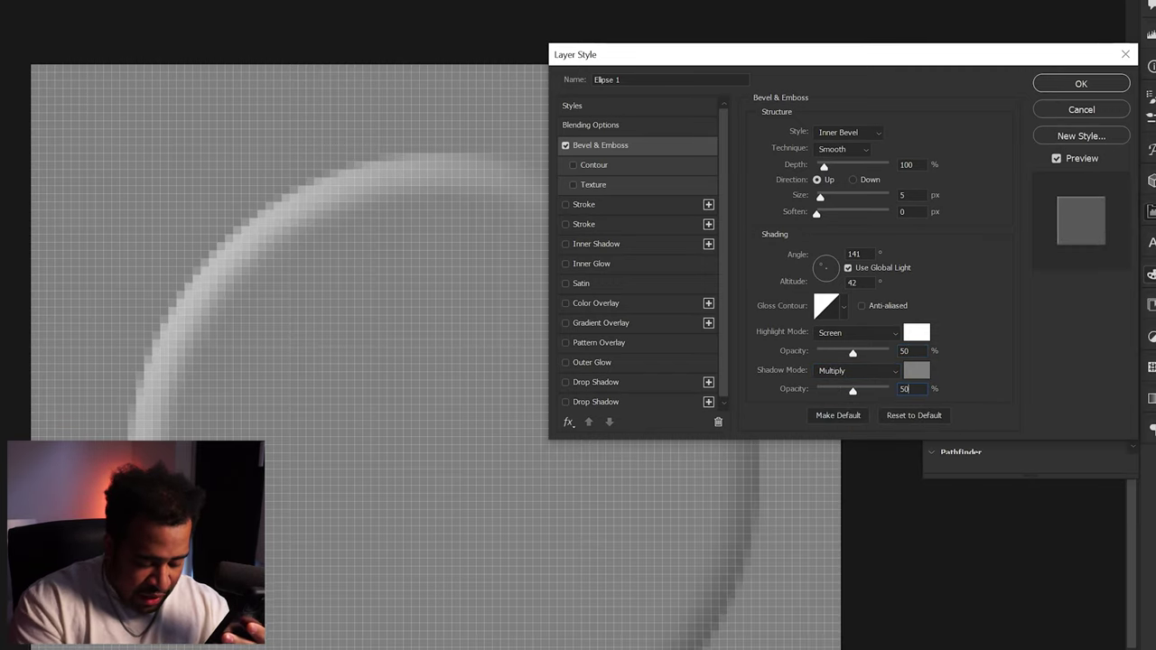
click(915, 371)
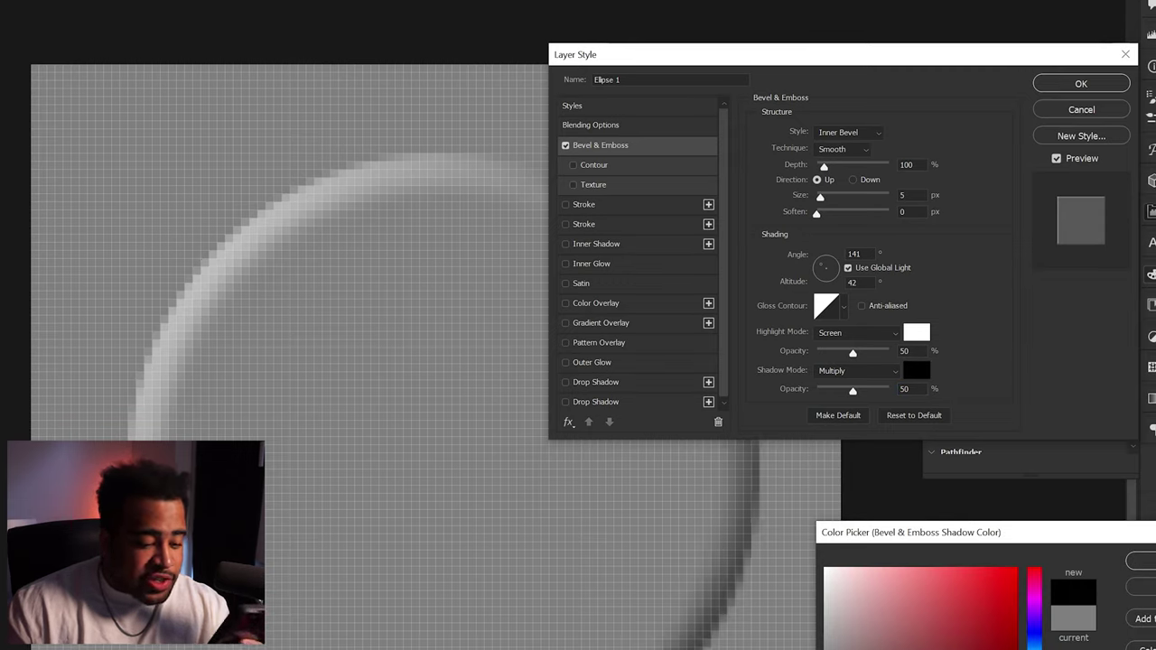
key(Return)
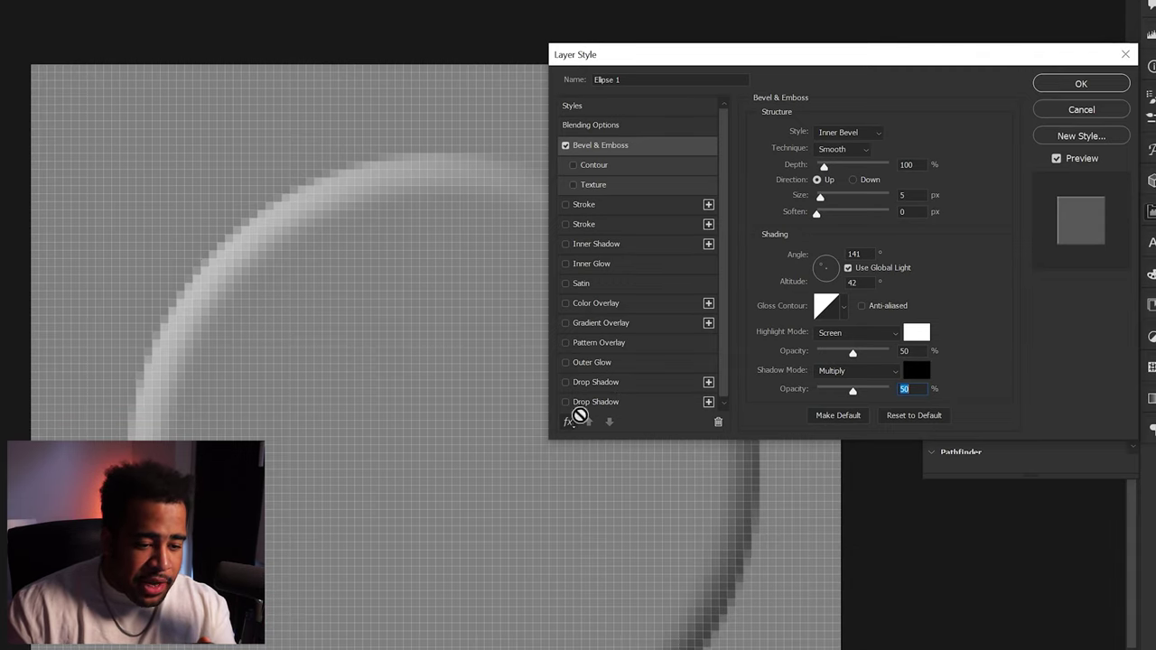
Step: Add a drop shadow to the circle using Multiply blend mode and a black shadow color
click(587, 383)
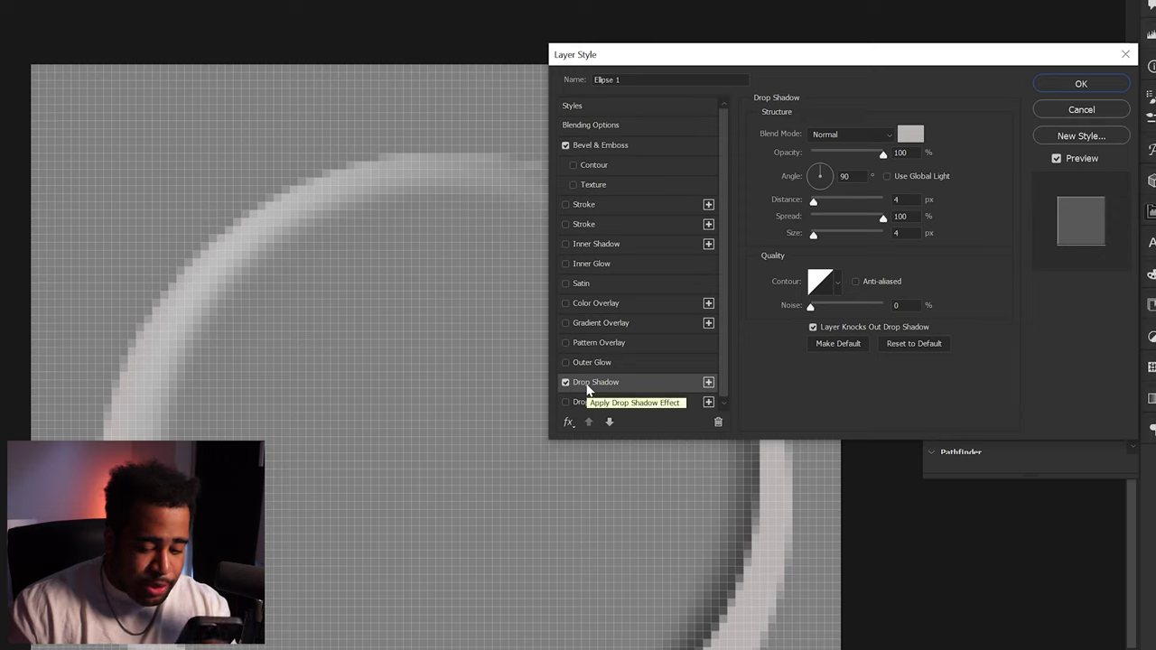
click(851, 134)
click(840, 191)
click(910, 133)
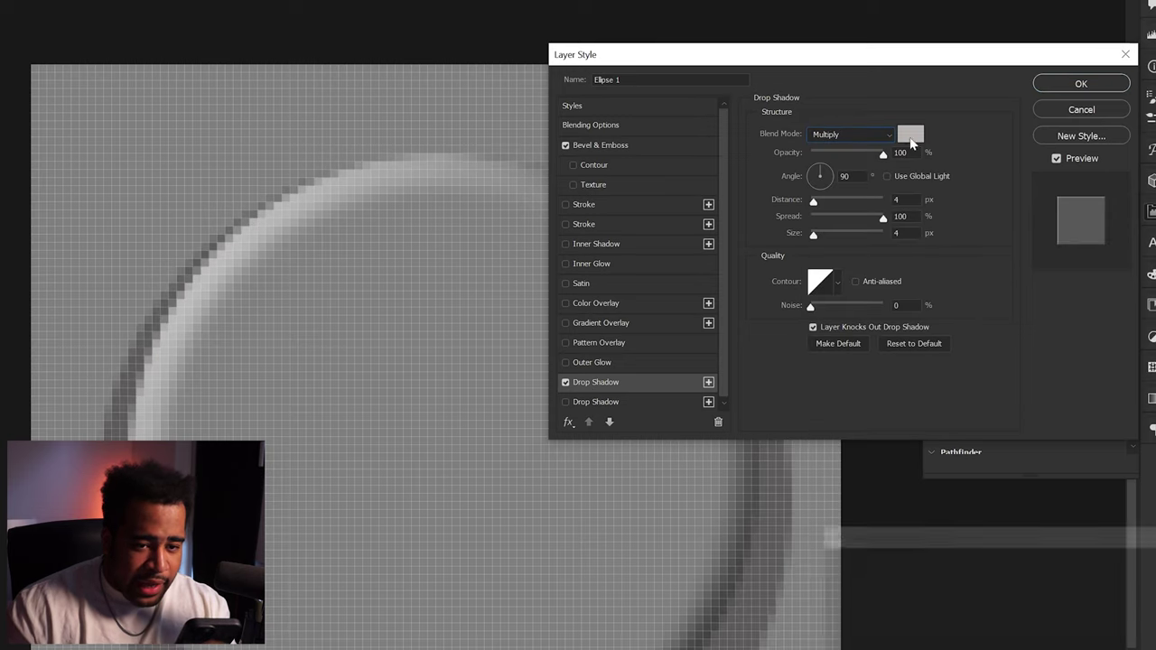
click(1140, 561)
double_click(900, 152)
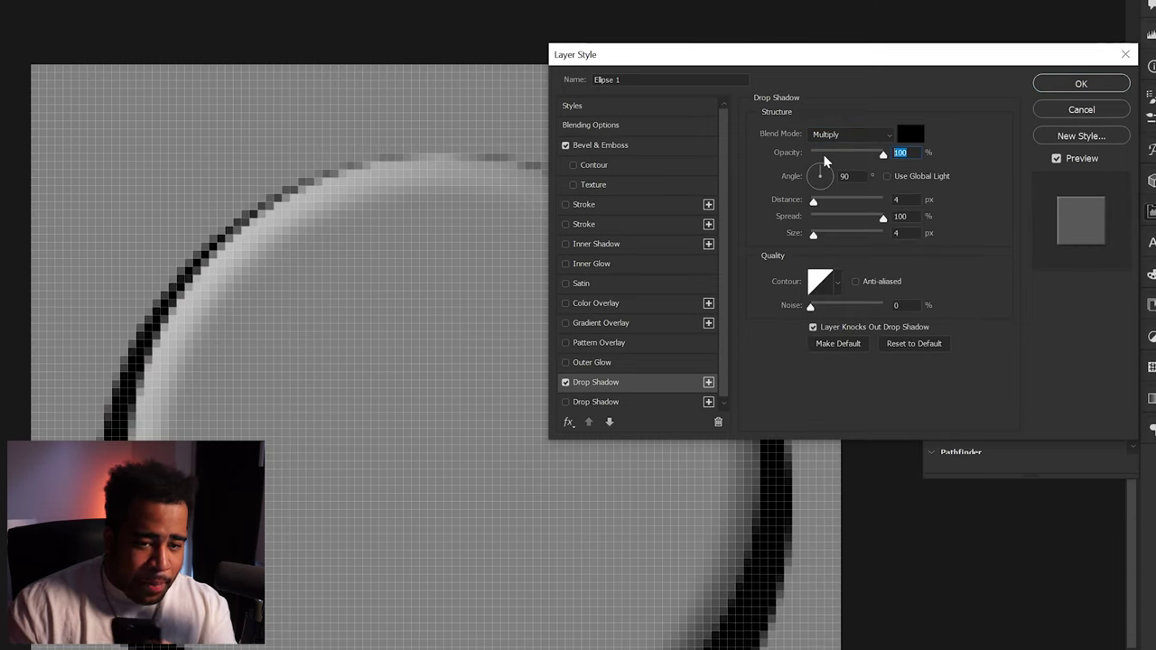
Step: Set the drop shadow to 45% opacity, 130° angle, 5 px distance and 6% spread, increase its size slightly, and apply the layer style
text(45)
key(Tab)
text(130)
key(Tab)
text(5)
key(Tab)
text(0)
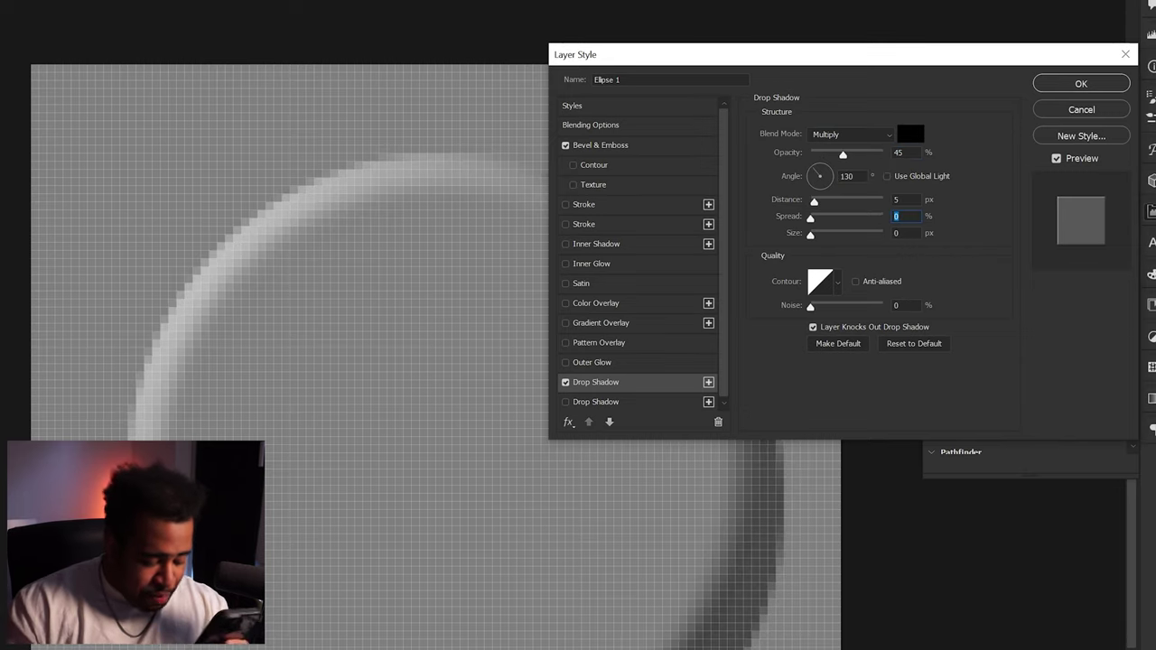
key(Tab)
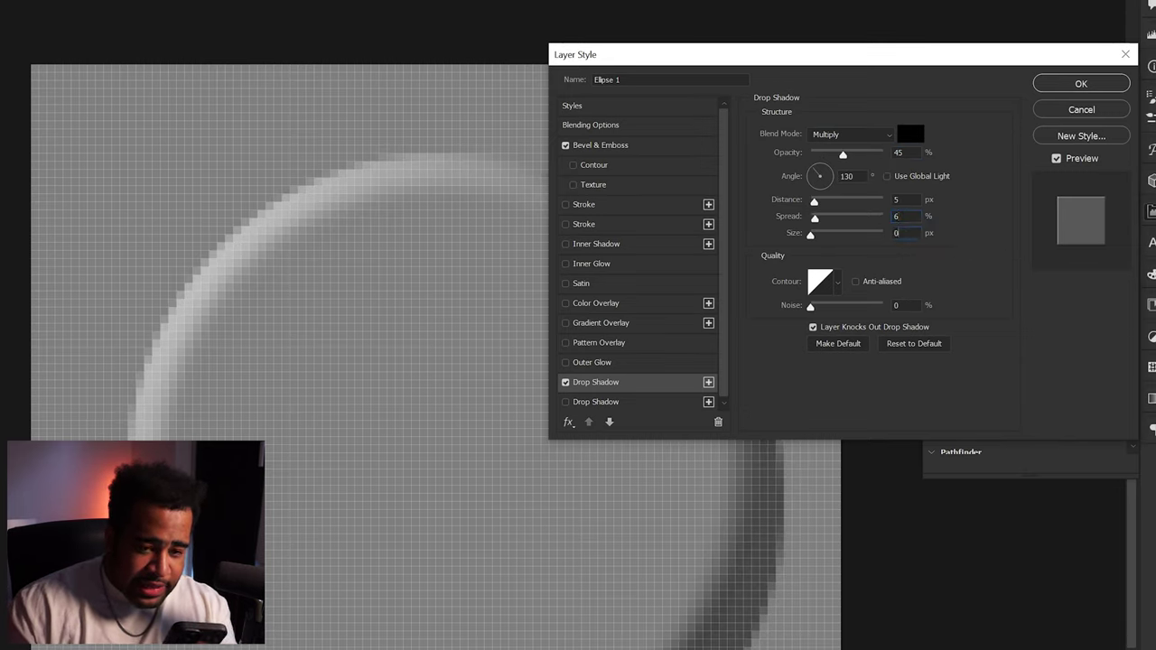
drag(810, 233, 814, 232)
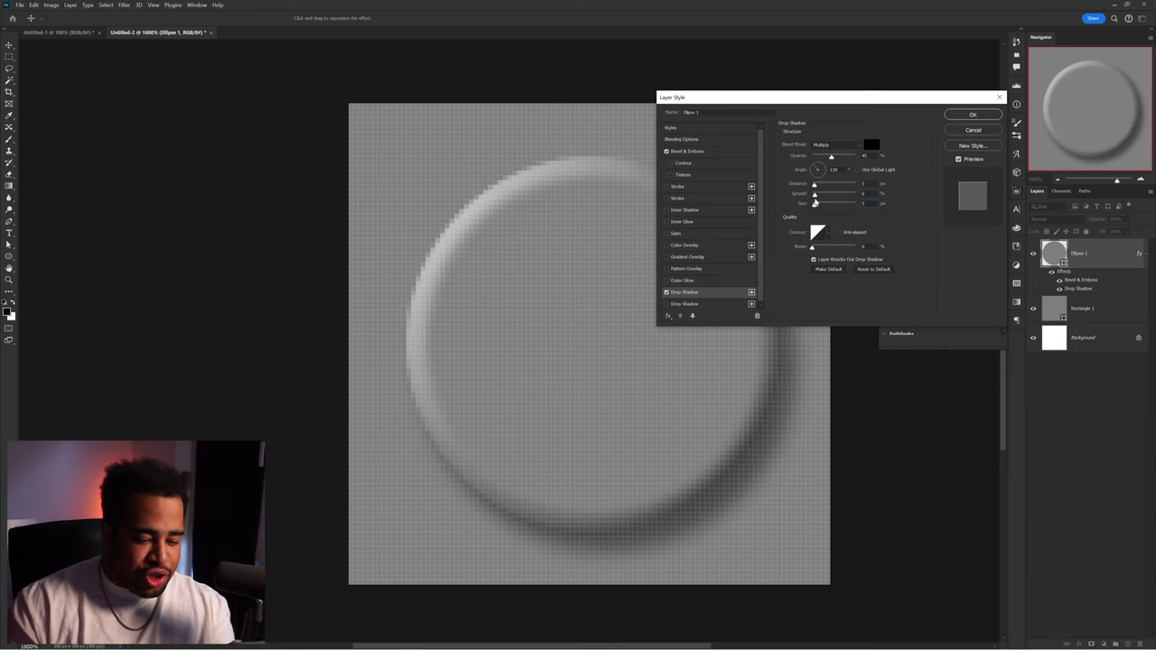
click(971, 115)
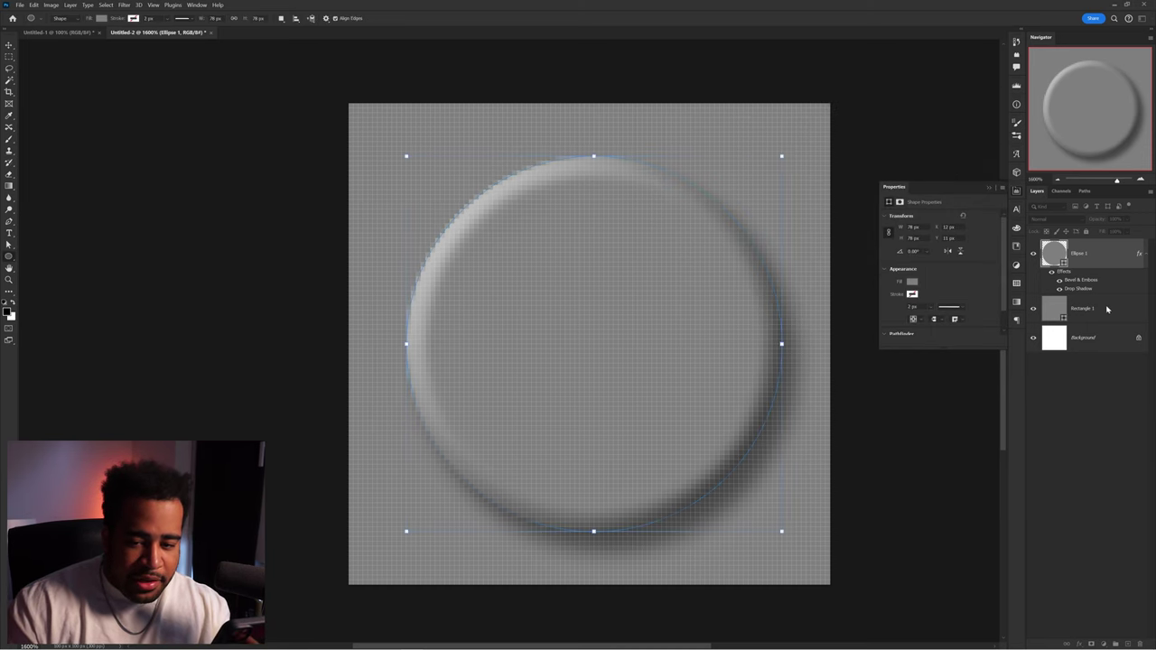
Step: Apply Bevel & Emboss to the gray background rectangle and define the finished brick tile as a named pattern
click(1115, 309)
double_click(1115, 310)
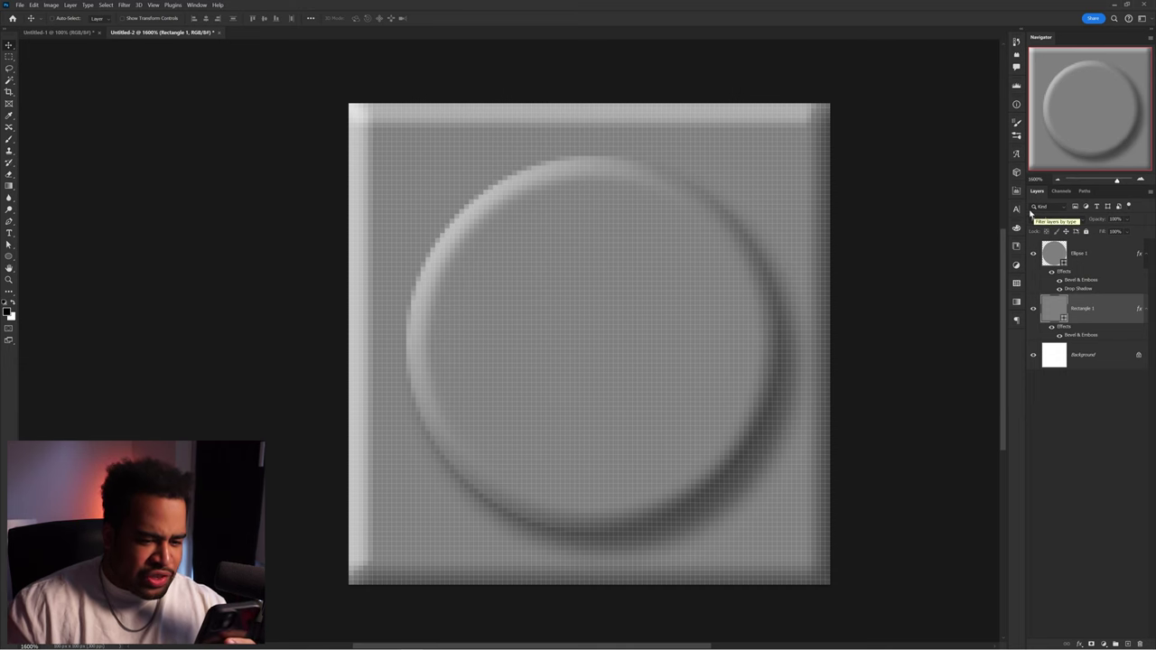
click(35, 5)
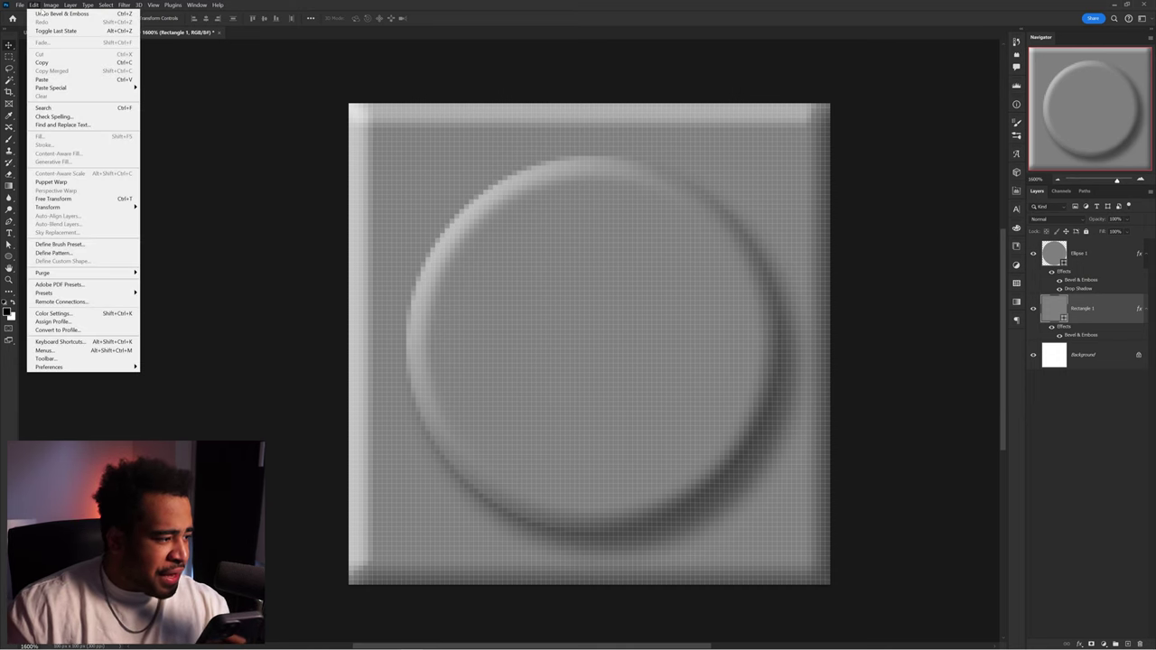
click(52, 253)
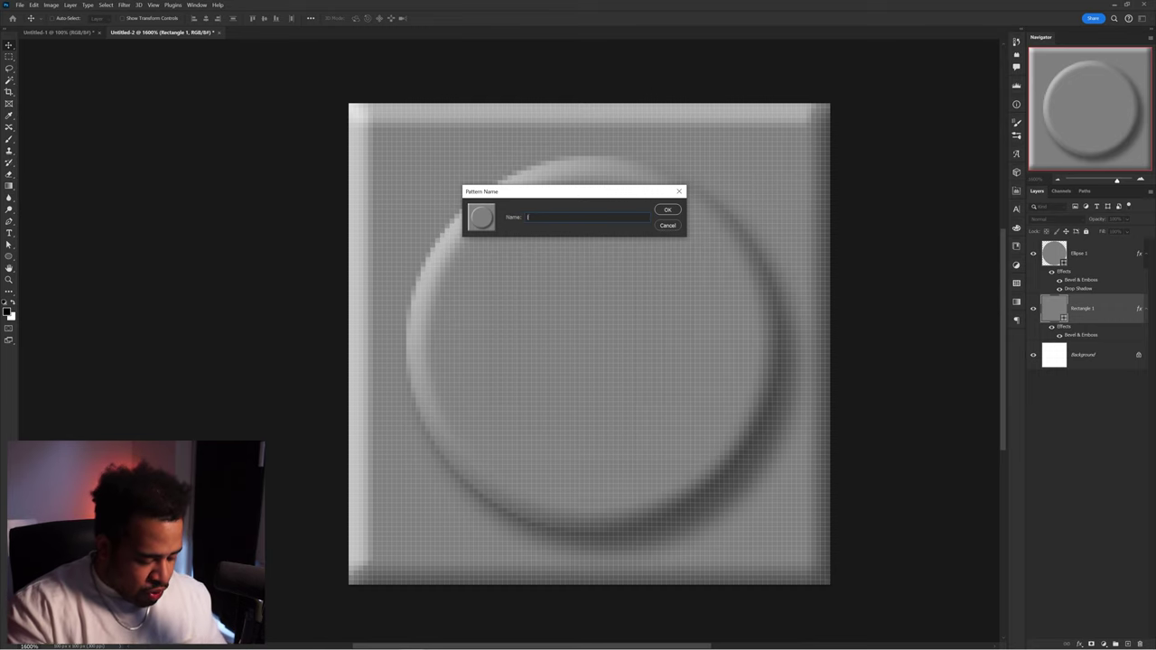
text(w)
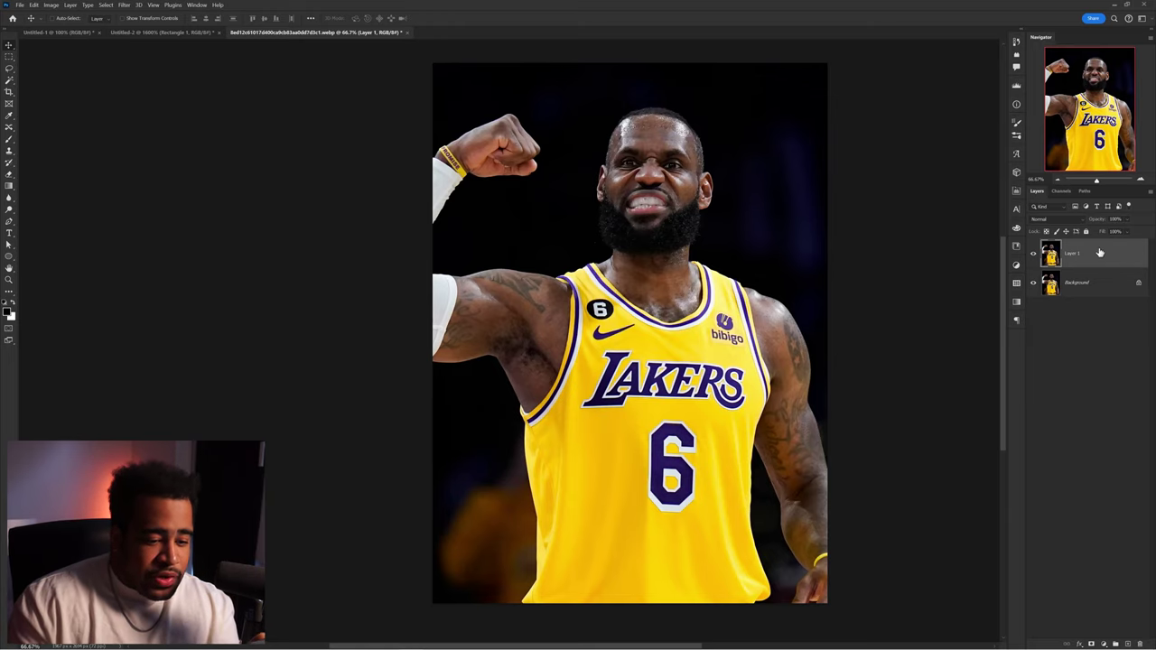
Step: Apply the Mosaic filter to Layer 1 of the basketball player photo
click(124, 5)
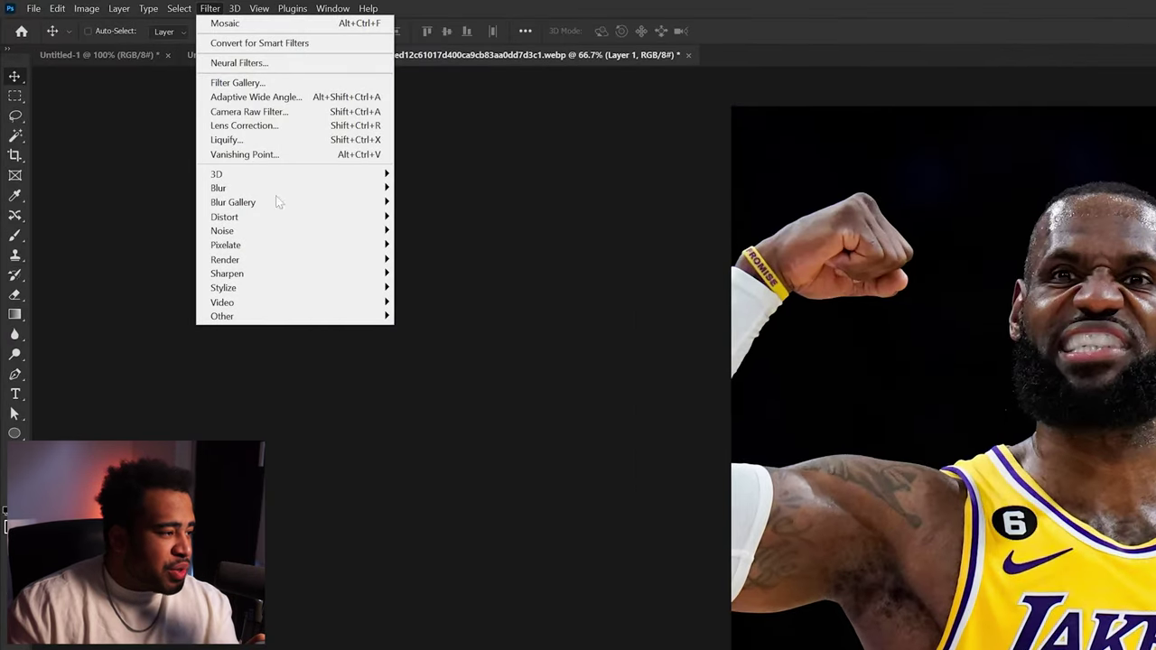
mouse_move(241, 245)
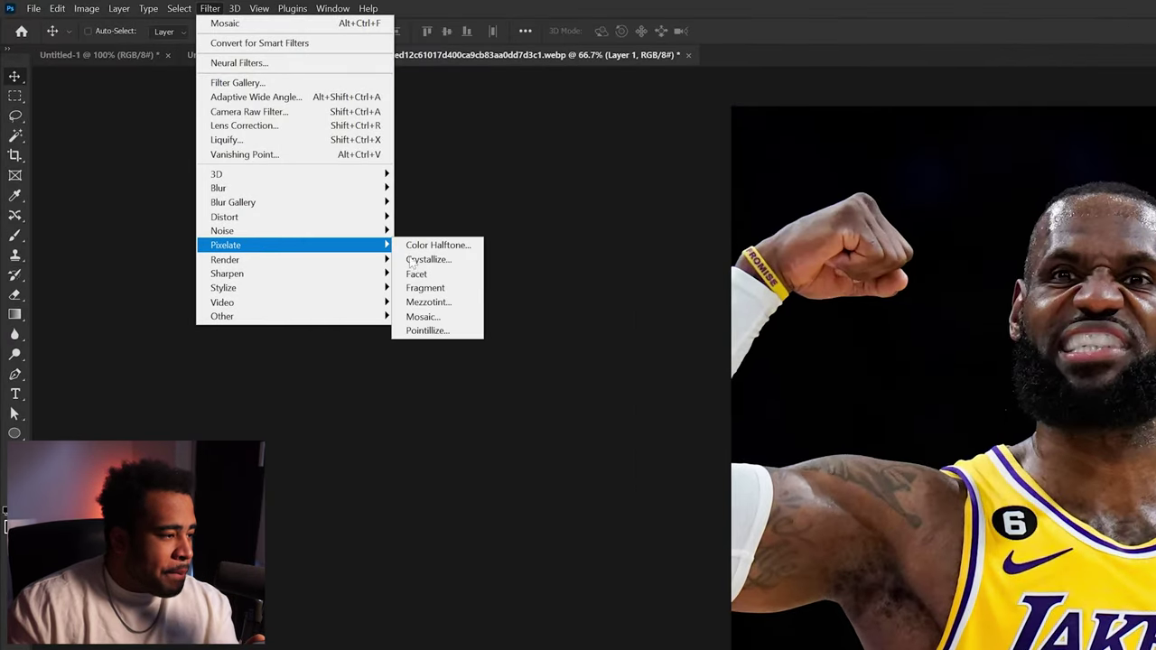
click(428, 317)
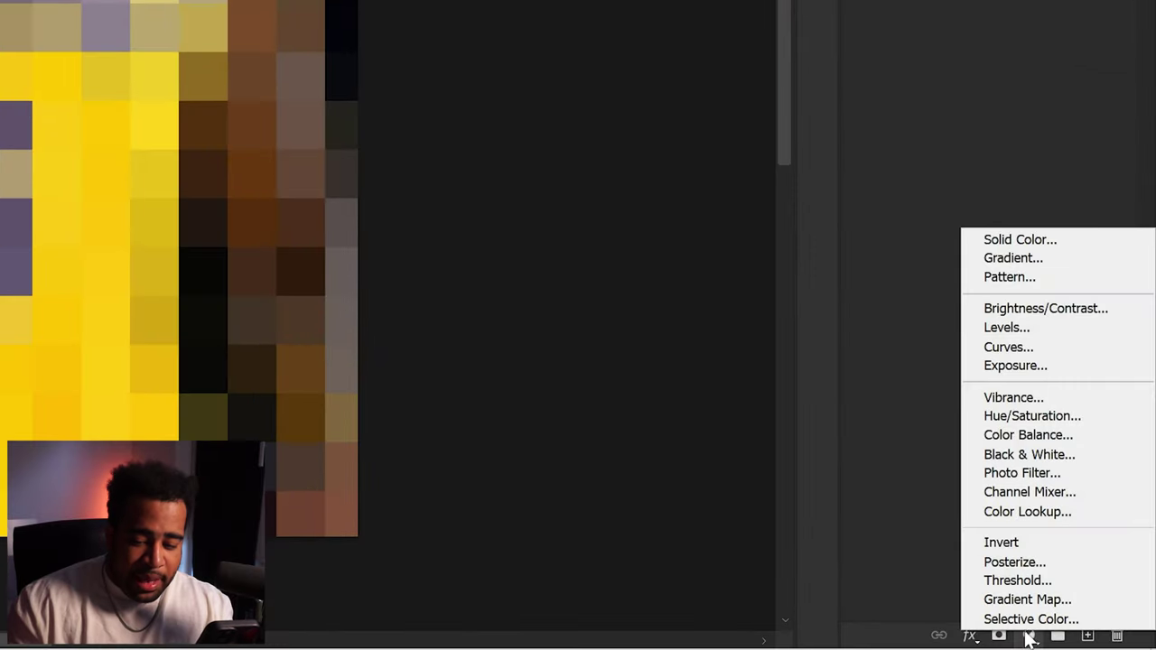
Step: Add a pattern fill layer over the pixelated photo using the gray round-stud brick pattern
click(1044, 276)
click(582, 277)
scroll(547, 433, down, 4)
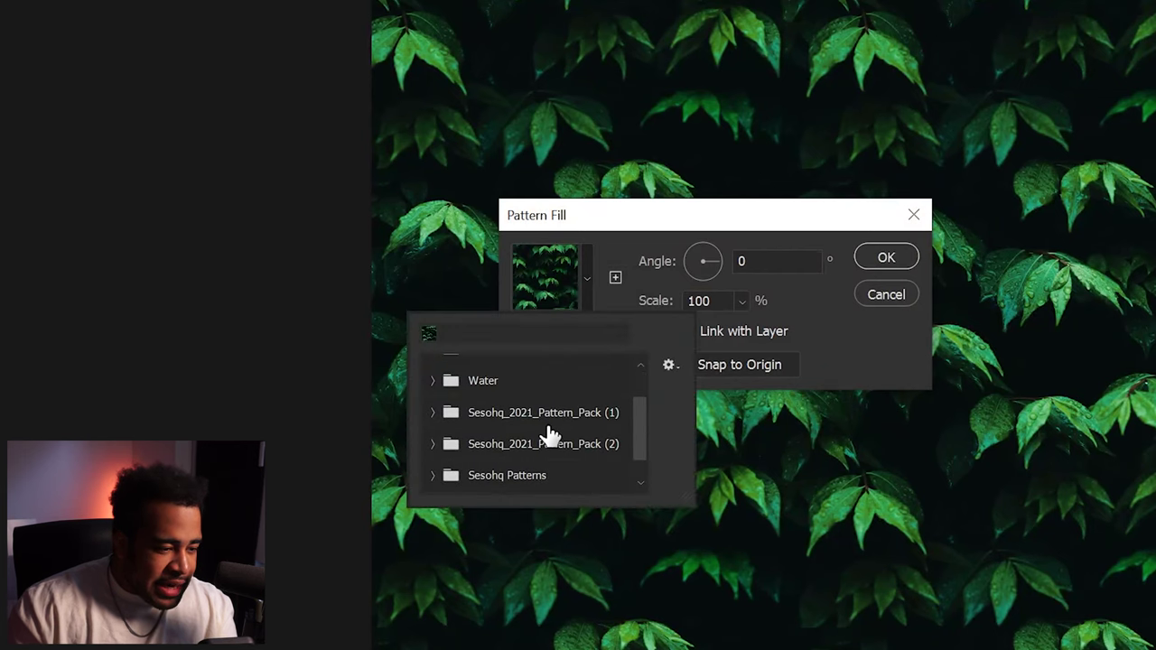
click(476, 479)
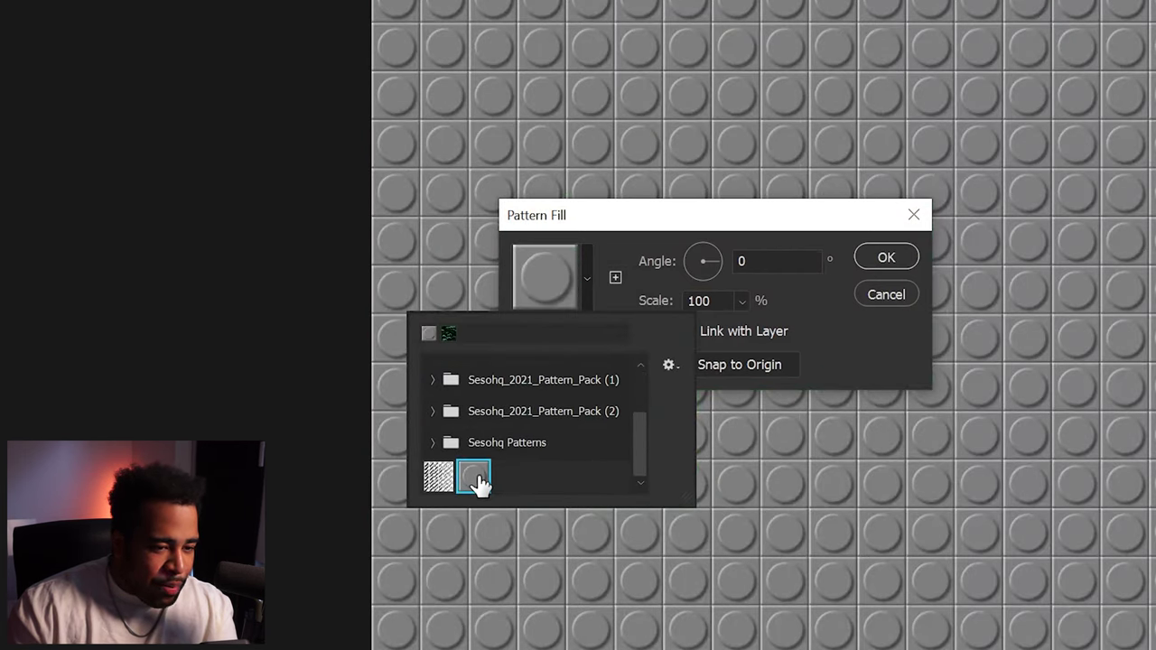
click(886, 257)
Step: Set the pattern fill layer's blend mode to Overlay and try its pattern scale at 50%
click(1050, 219)
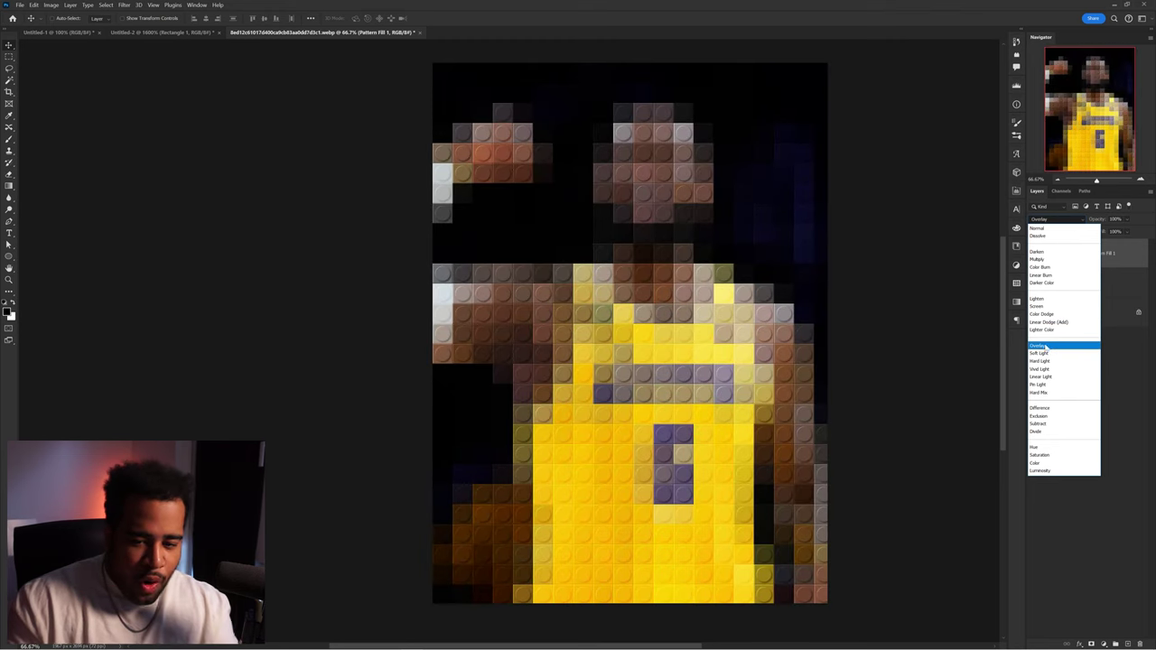
click(1060, 346)
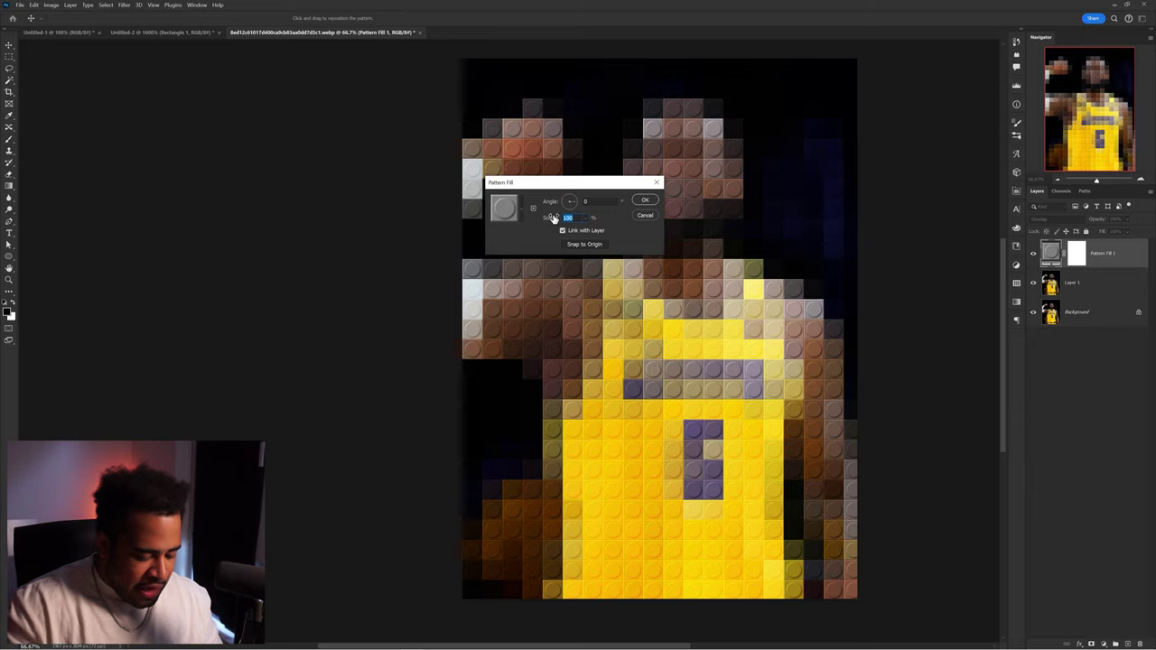
text(50)
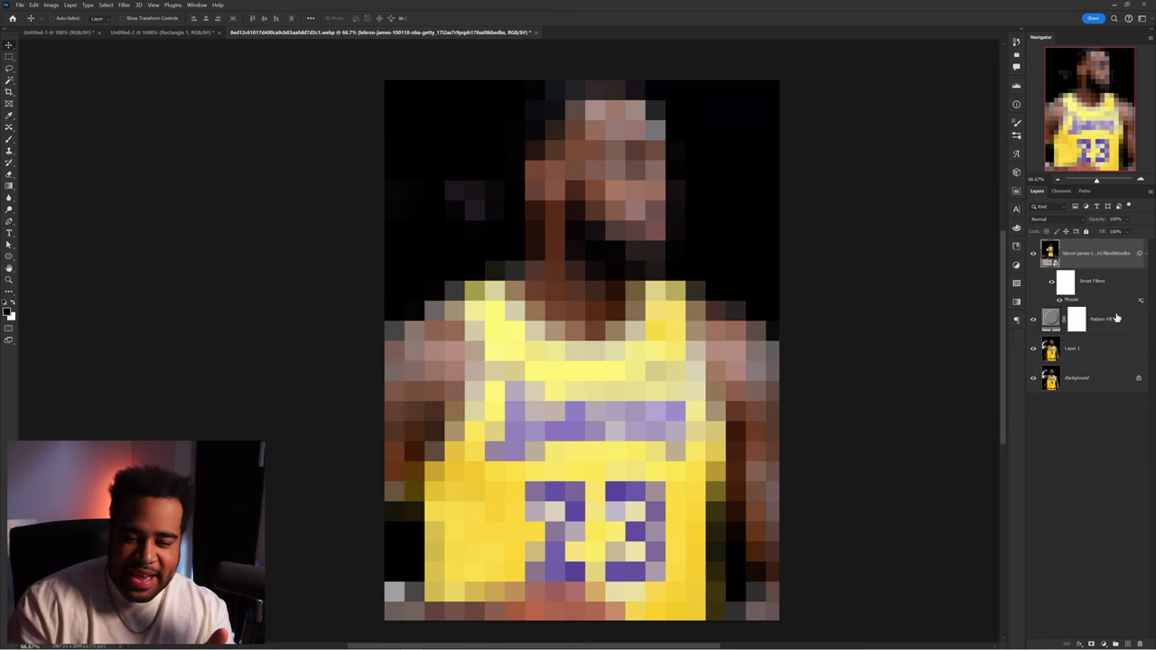
Step: Move the pattern fill layer above the second player photo and set that photo's Mosaic cell size to 50 square
drag(1116, 318, 1109, 251)
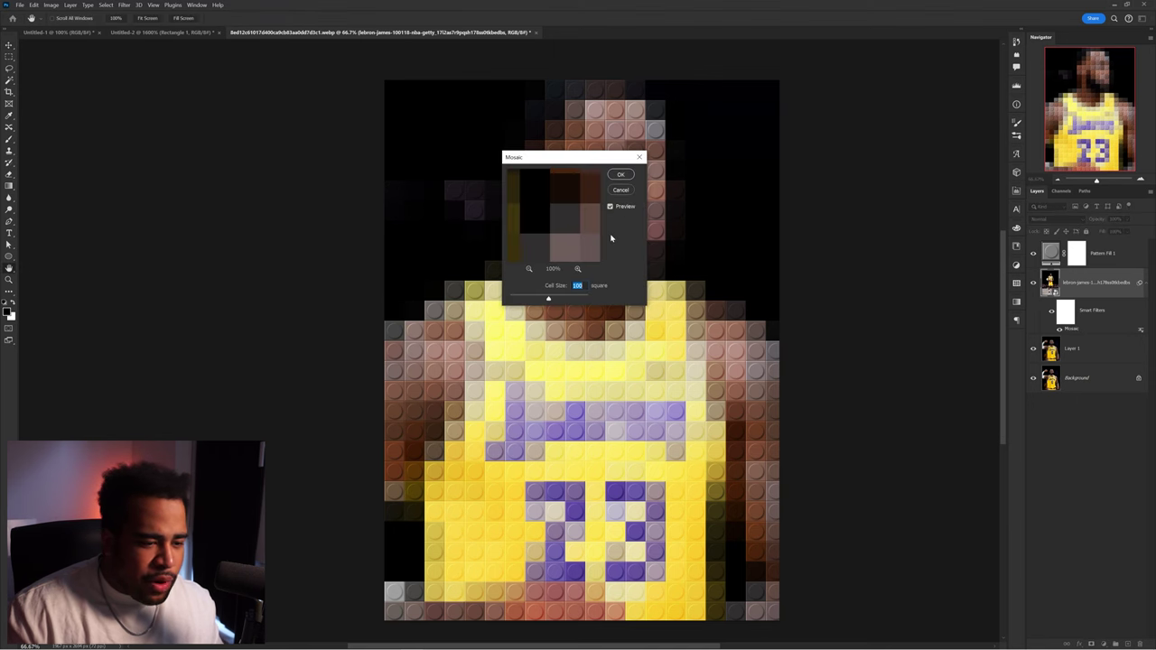
text(50)
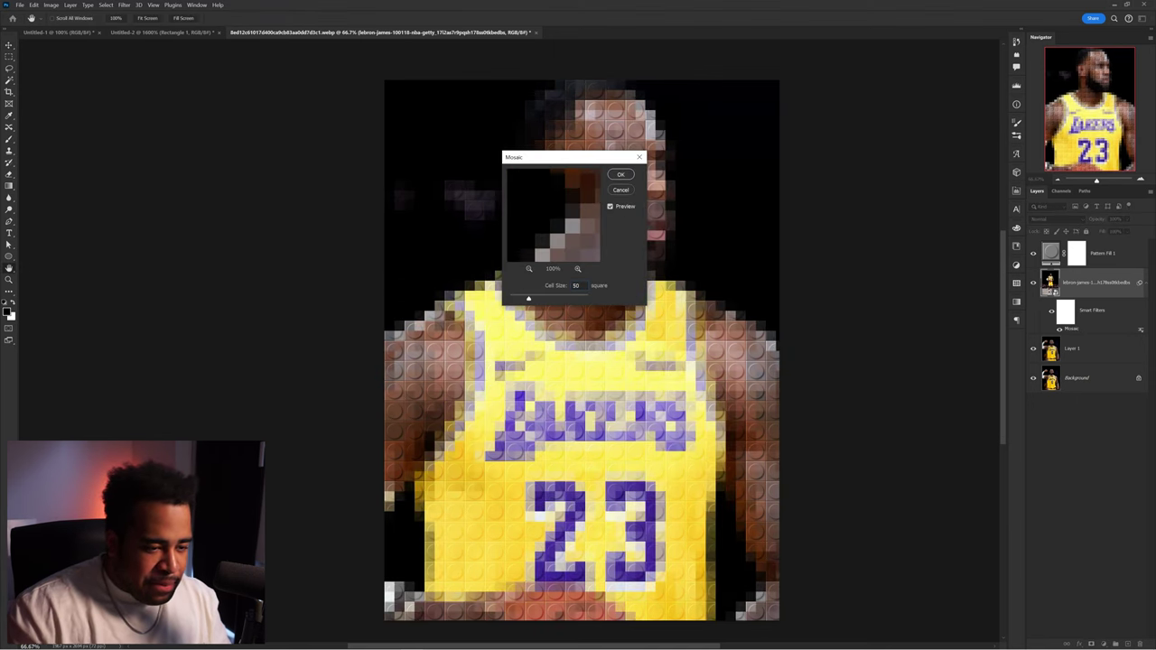
click(621, 175)
Step: Open the pattern fill layer's settings for editing
double_click(1050, 253)
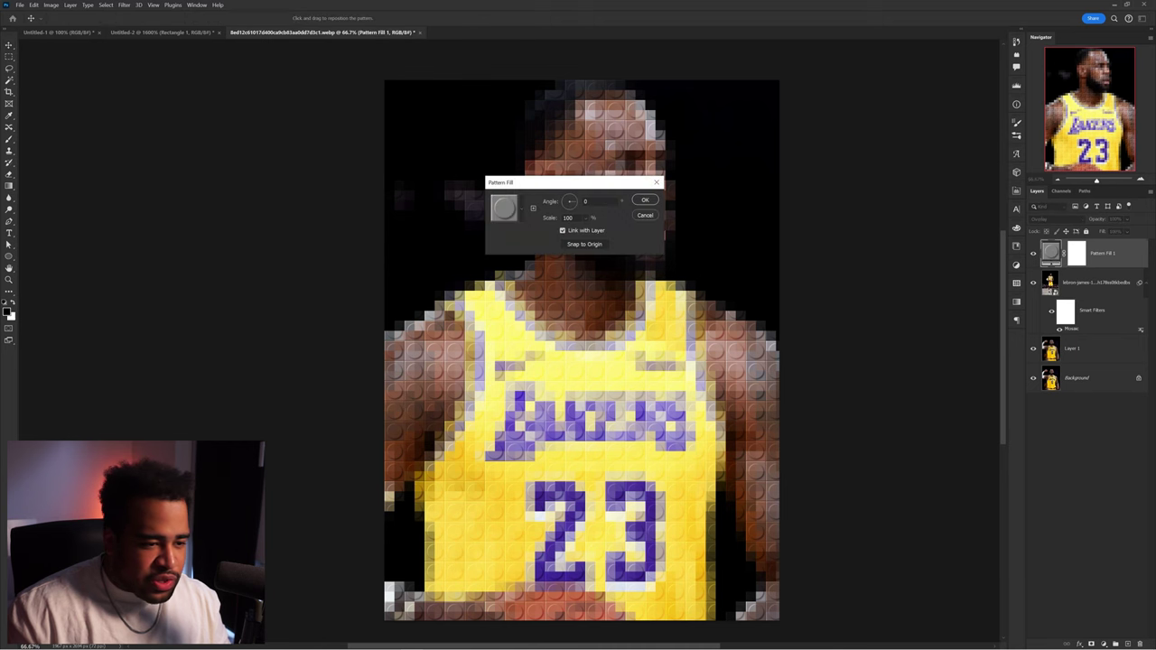